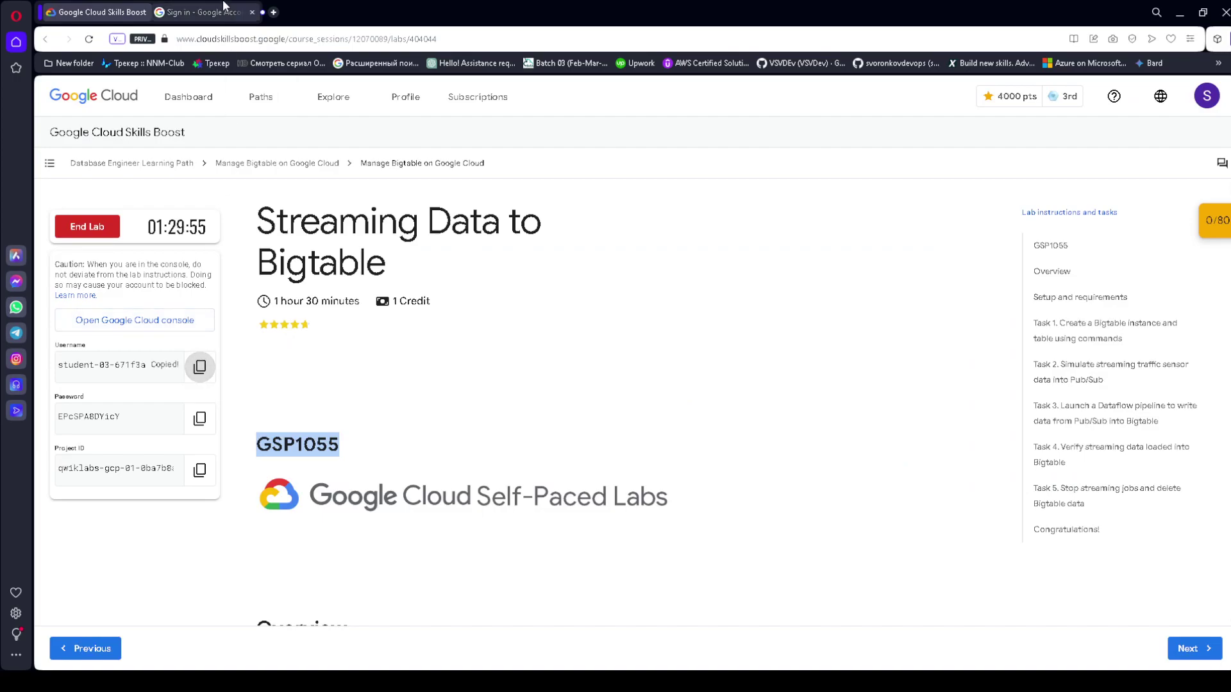
- Sign in to the Google account with the lab's username and password, and accept the new-account notice
{"action": "left_click_drag", "start_coordinate": [867, 348], "coordinate": [558, 335]}
{"action": "left_click", "coordinate": [923, 483]}
{"action": "left_click", "coordinate": [144, 9]}
{"action": "left_click", "coordinate": [198, 415]}
{"action": "left_click", "coordinate": [189, 8]}
{"action": "key", "text": "ctrl+v"}
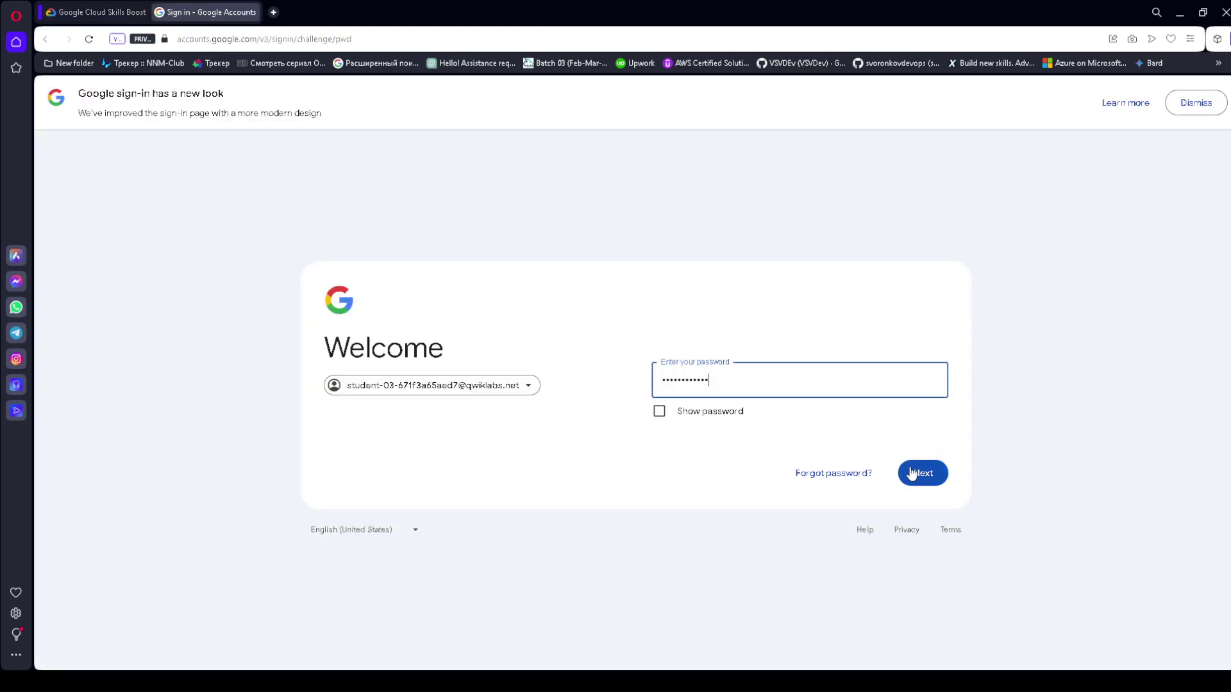
{"action": "left_click", "coordinate": [915, 476]}
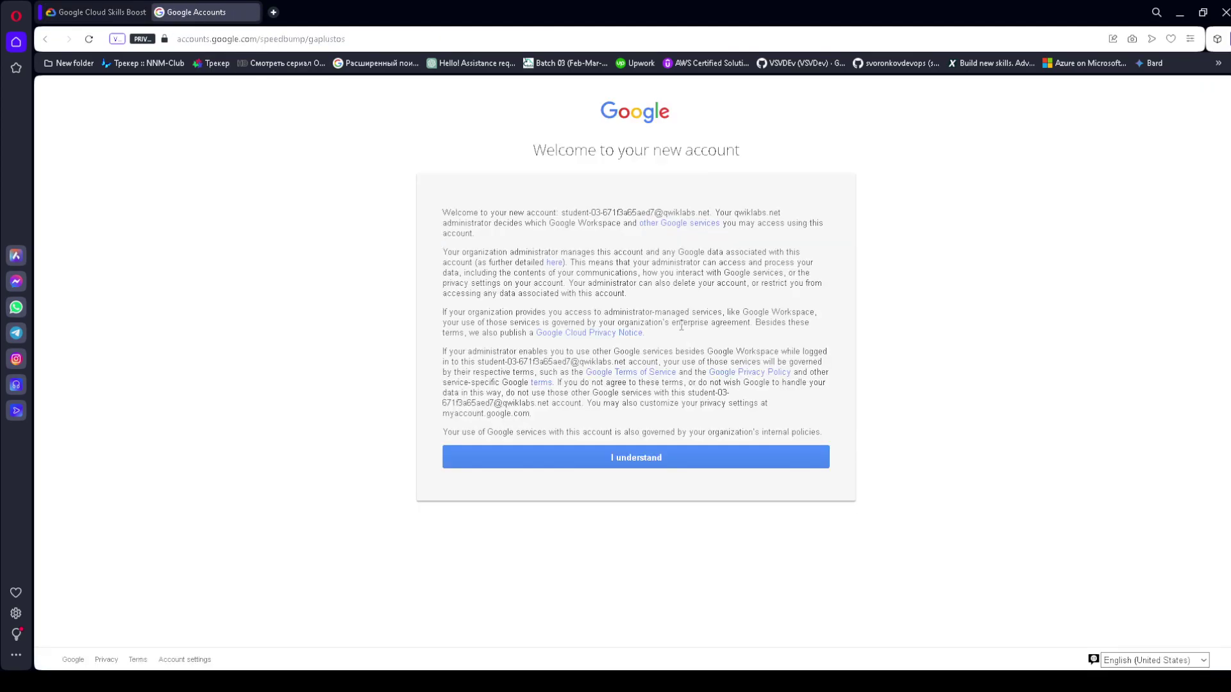
{"action": "left_click", "coordinate": [731, 456]}
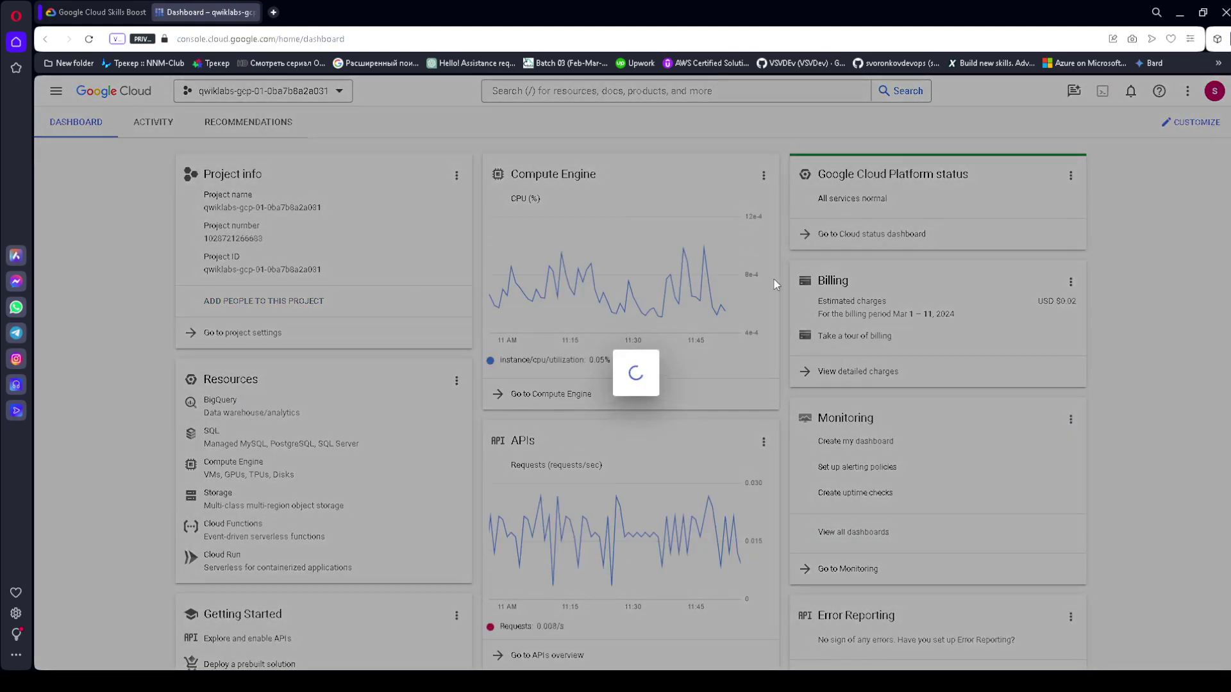
- Accept the Google Cloud terms of service and activate Cloud Shell for the lab project
{"action": "left_click", "coordinate": [476, 423]}
{"action": "left_click", "coordinate": [752, 562]}
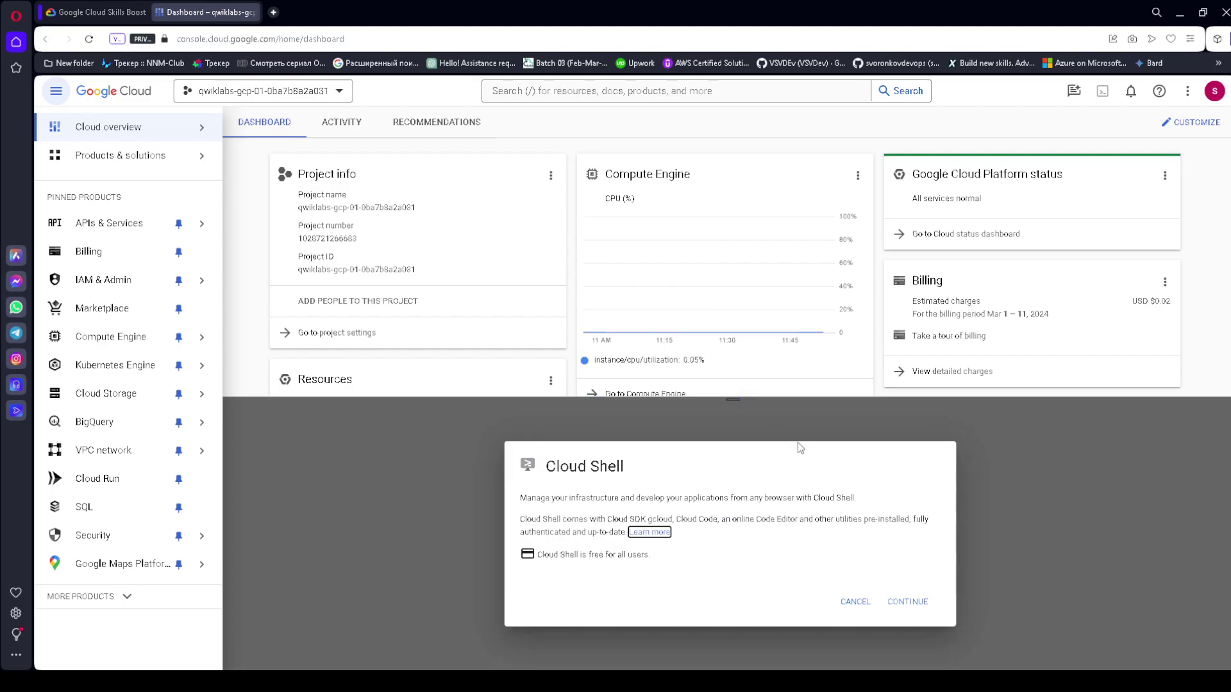
{"action": "left_click", "coordinate": [921, 609]}
- Copy the gcloud auth list command from the lab's sample commands and return to the Cloud console
{"action": "key", "text": "ctrl+Tab"}
{"action": "scroll", "coordinate": [456, 389], "scroll_direction": "down", "scroll_amount": 8}
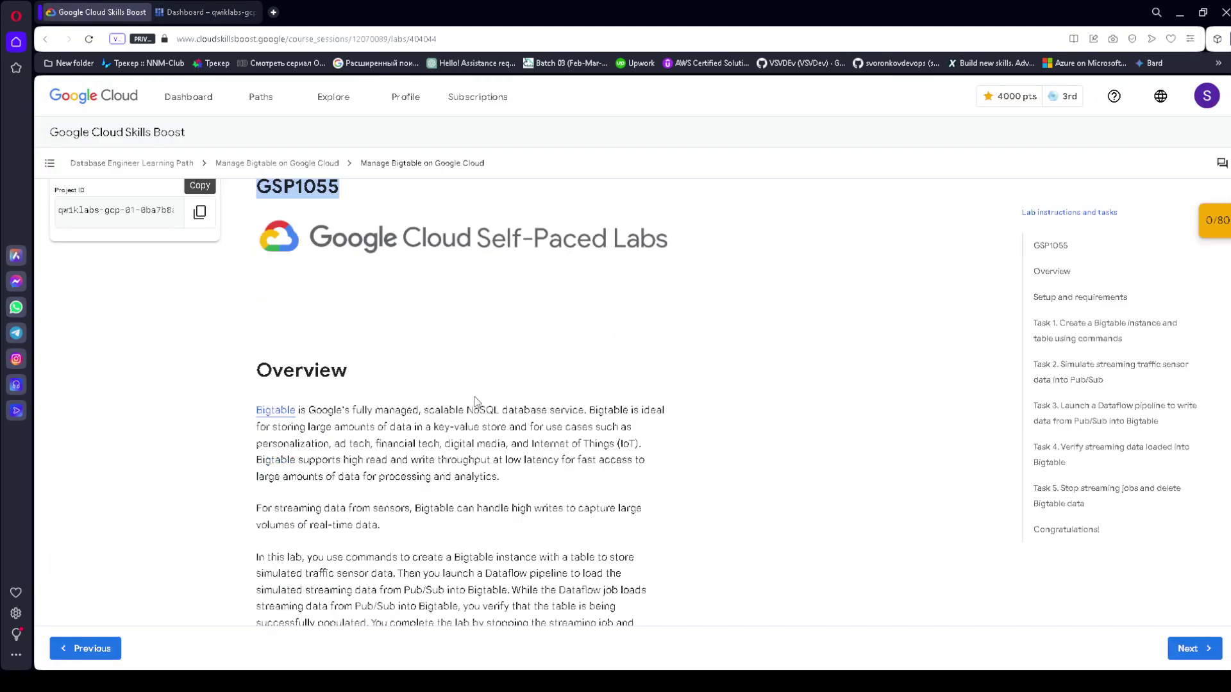
{"action": "scroll", "coordinate": [455, 388], "scroll_direction": "down", "scroll_amount": 20}
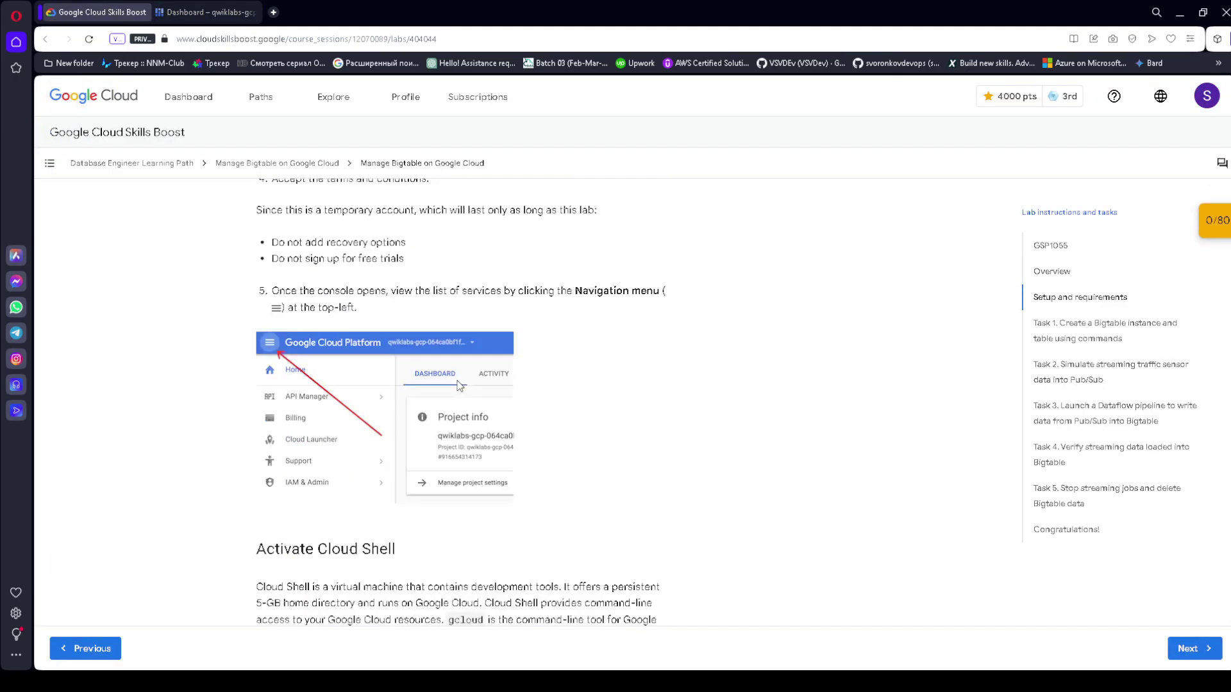
{"action": "scroll", "coordinate": [458, 382], "scroll_direction": "down", "scroll_amount": 4}
{"action": "left_click", "coordinate": [648, 452]}
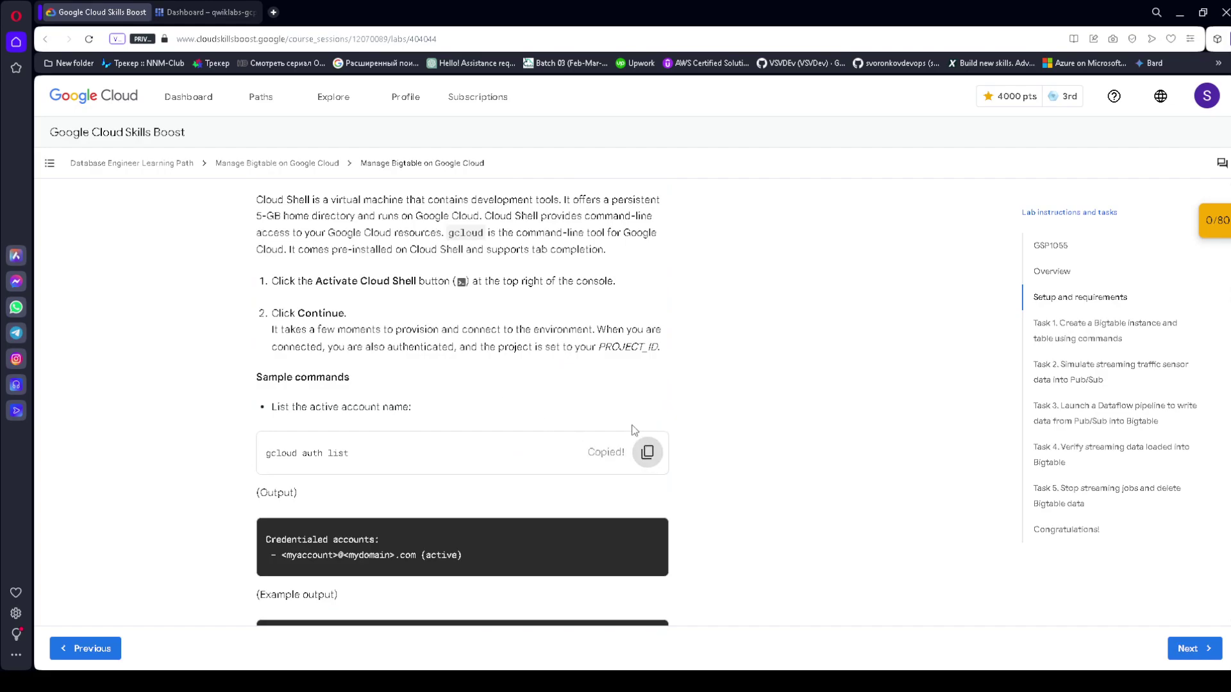
{"action": "left_click", "coordinate": [205, 11]}
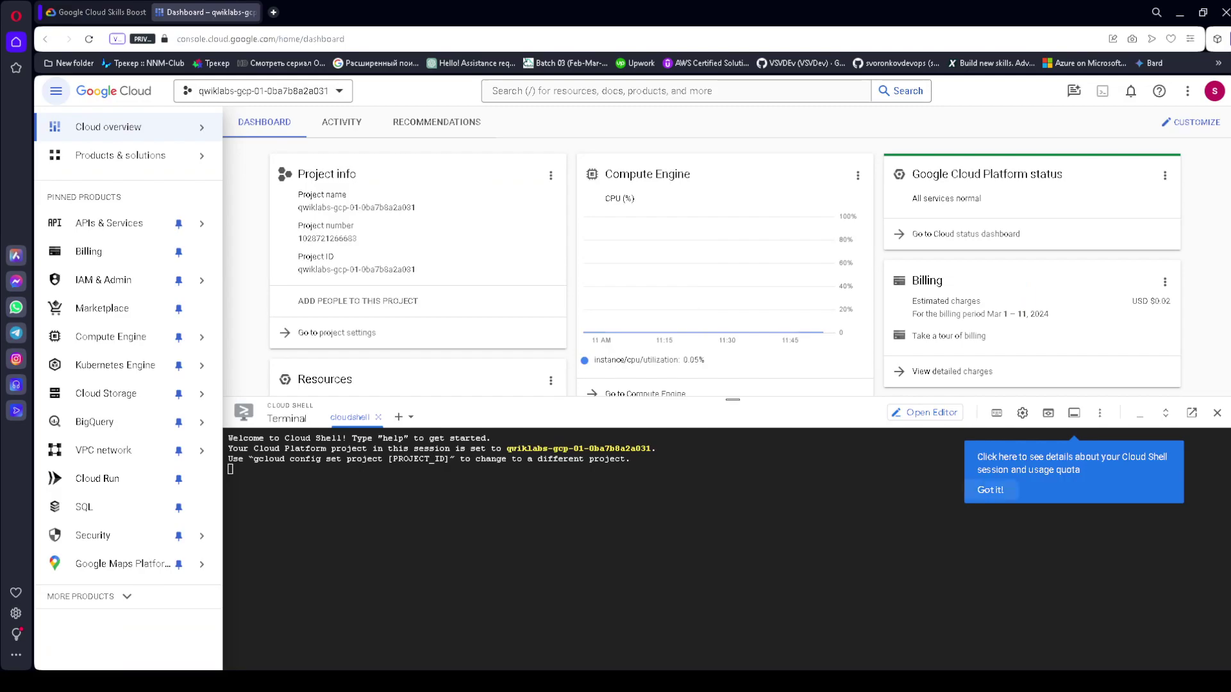
- Dismiss the Cloud Shell session tip and choose a larger terminal text size
{"action": "left_click", "coordinate": [987, 489]}
{"action": "left_click", "coordinate": [1022, 412]}
{"action": "mouse_move", "coordinate": [917, 465]}
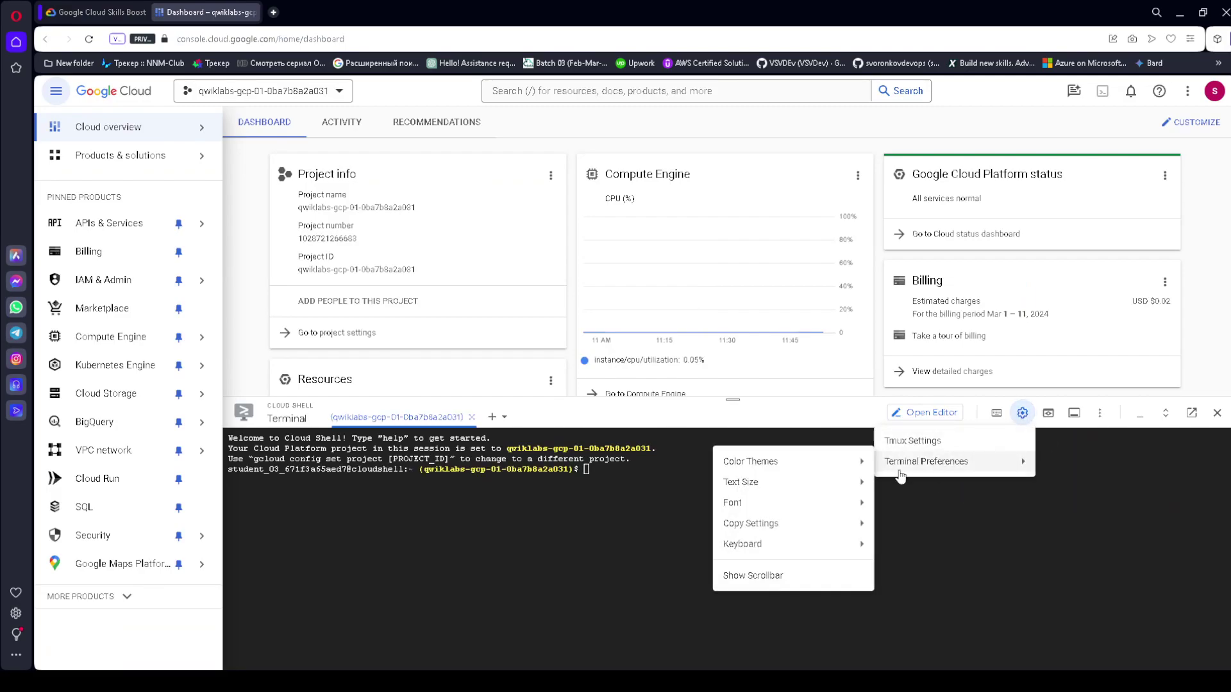
{"action": "mouse_move", "coordinate": [737, 482]}
{"action": "left_click", "coordinate": [623, 503]}
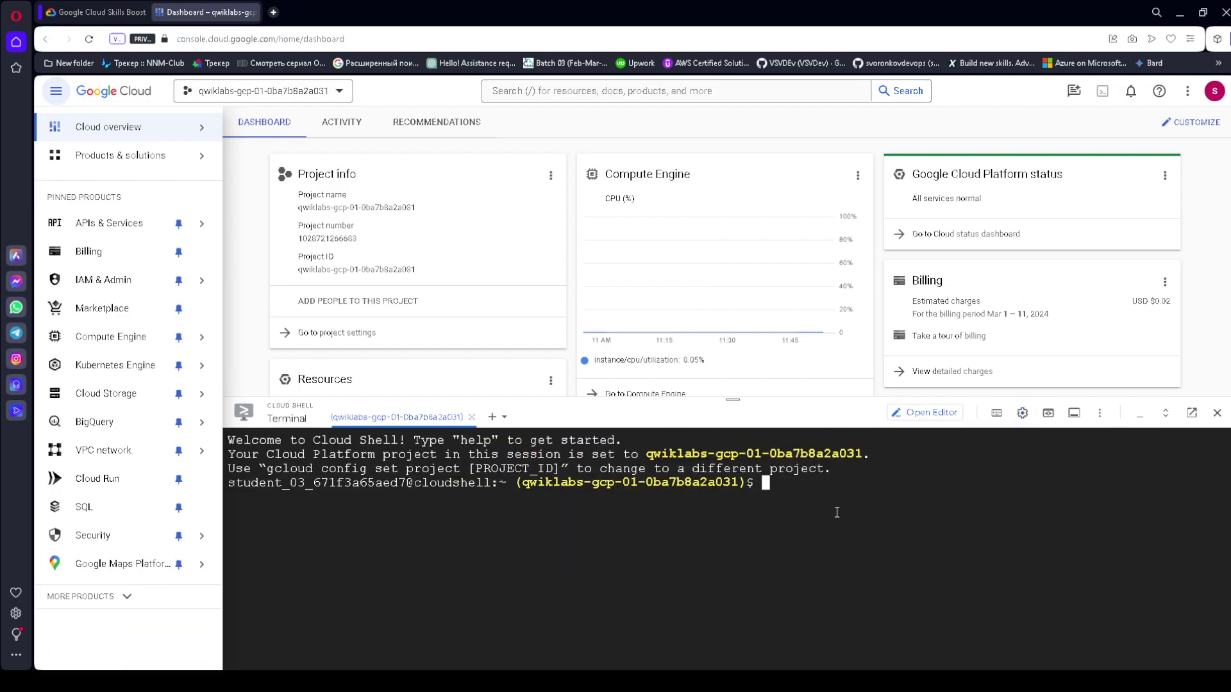
- Run the copied gcloud auth list command in Cloud Shell and authorize the use of the account credentials
{"action": "key", "text": "ctrl+v"}
{"action": "key", "text": "Return"}
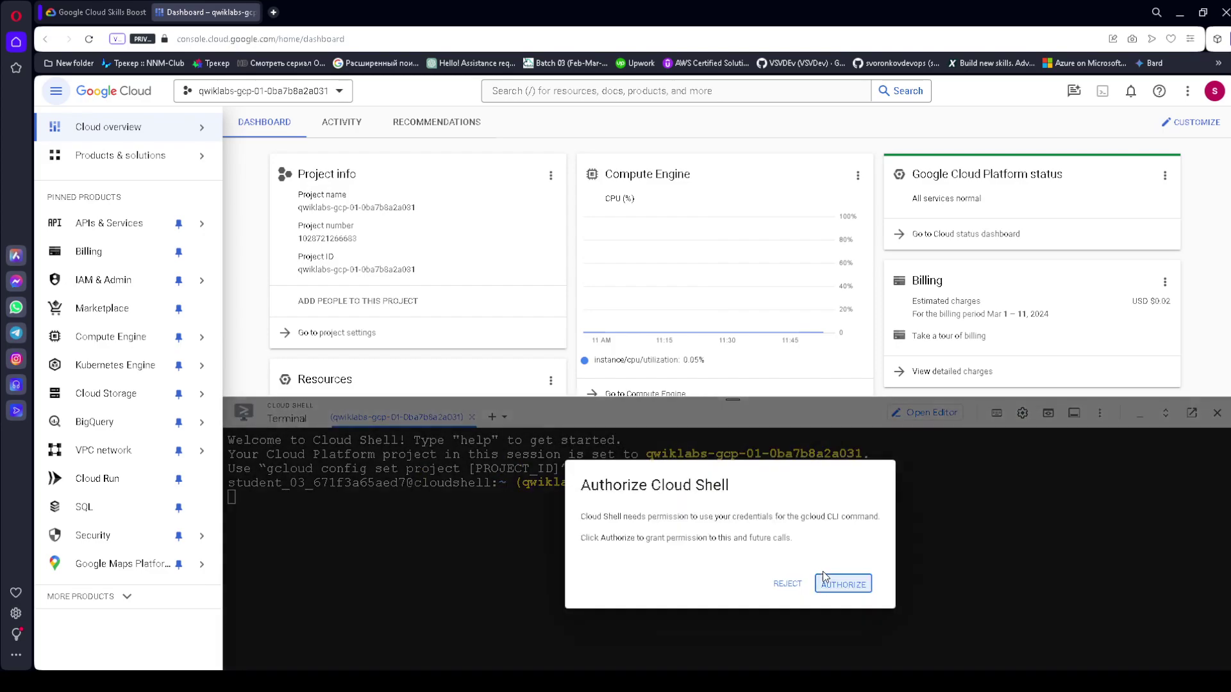
{"action": "left_click", "coordinate": [840, 583]}
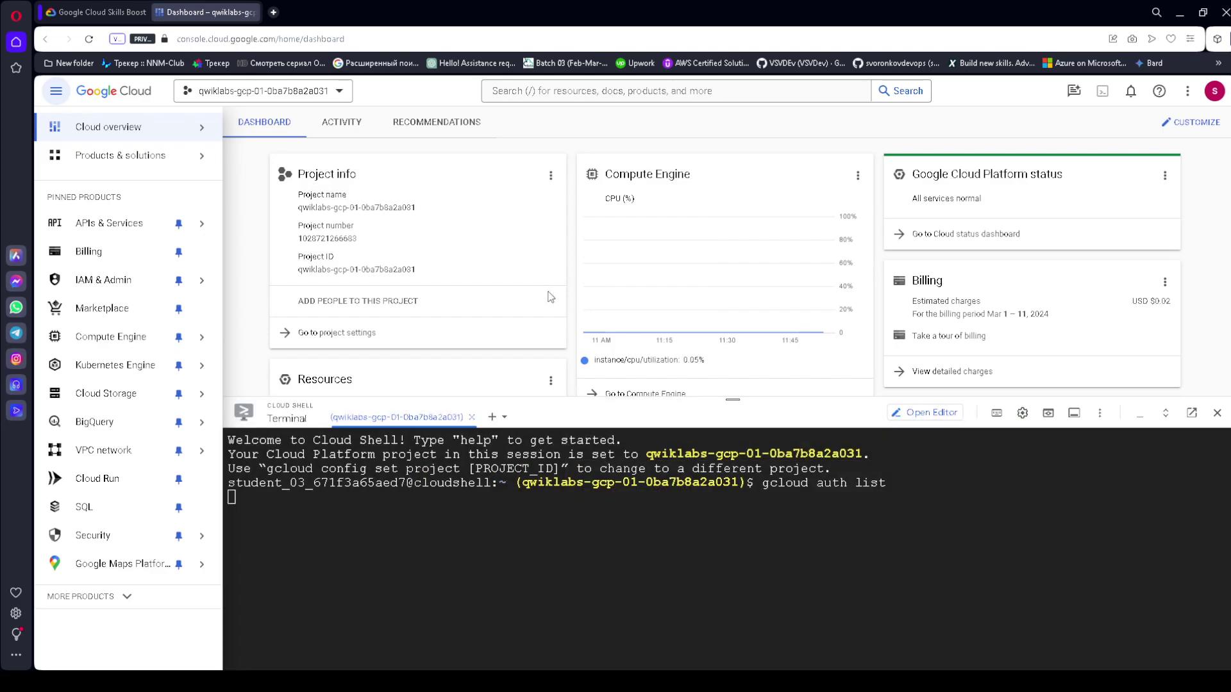
- Copy gcloud config list project from the lab instructions and run it in Cloud Shell
{"action": "left_click", "coordinate": [102, 11]}
{"action": "scroll", "coordinate": [692, 591], "scroll_direction": "down", "scroll_amount": 3}
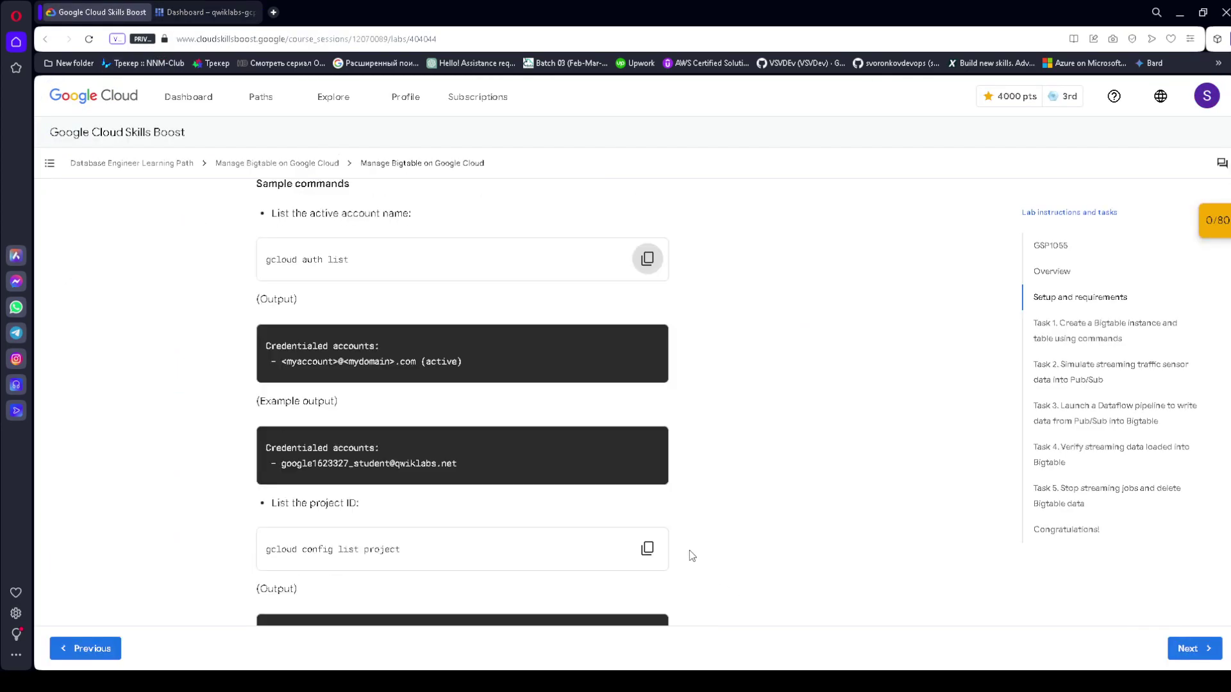
{"action": "left_click", "coordinate": [647, 548]}
{"action": "left_click", "coordinate": [205, 11]}
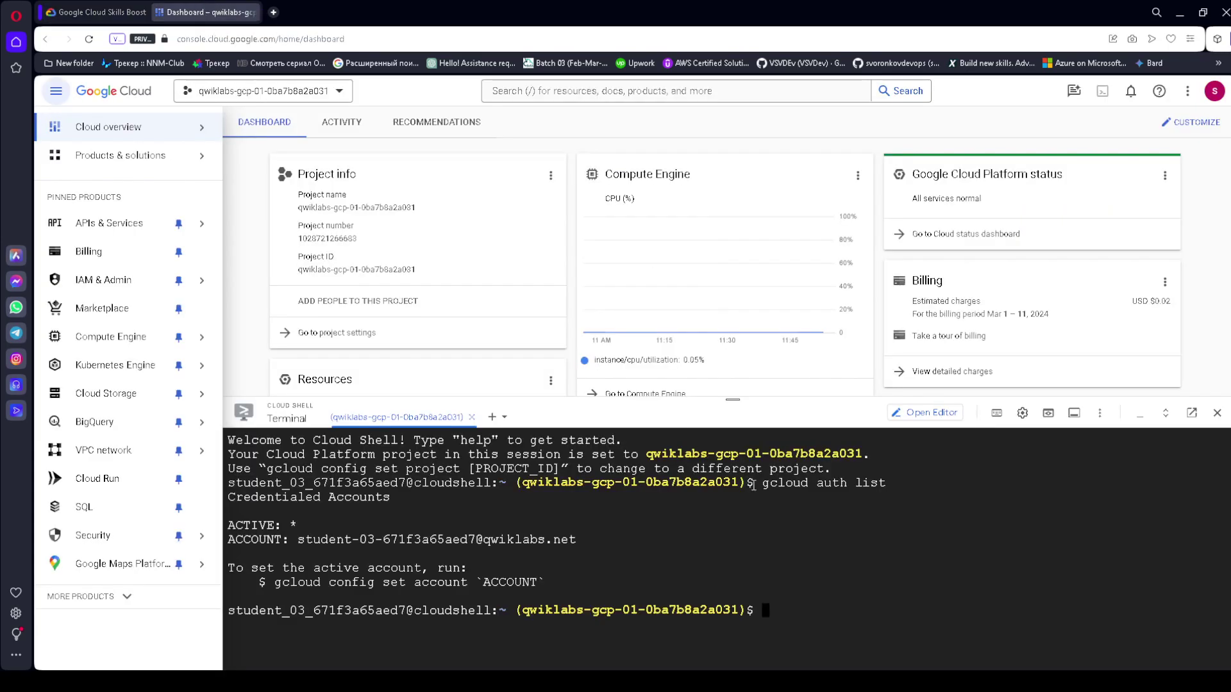
{"action": "key", "text": "ctrl+v"}
{"action": "key", "text": "Return"}
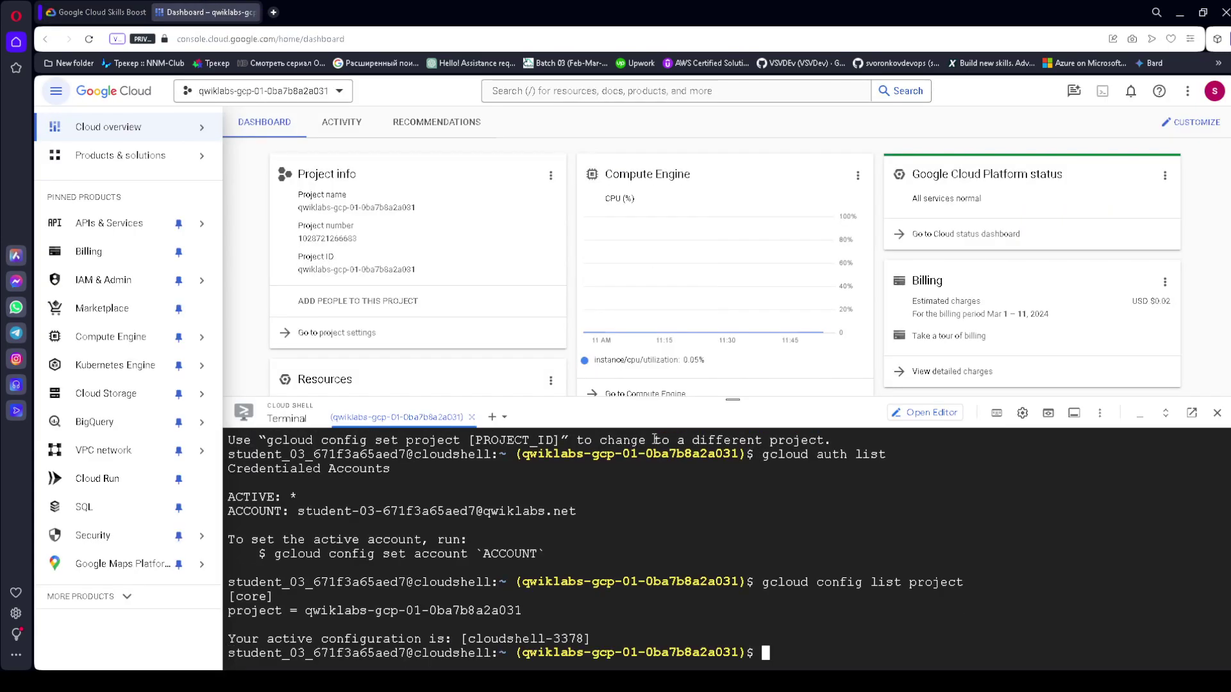
- Create the Bigtable instance sandiego by running Task 1's gcloud command: San Diego Traffic Sensors, SSD, cluster sandiego-traffic-sensors-c1, zone us-east5-b, 1 node
{"action": "left_click", "coordinate": [129, 7]}
{"action": "scroll", "coordinate": [559, 416], "scroll_direction": "down", "scroll_amount": 8}
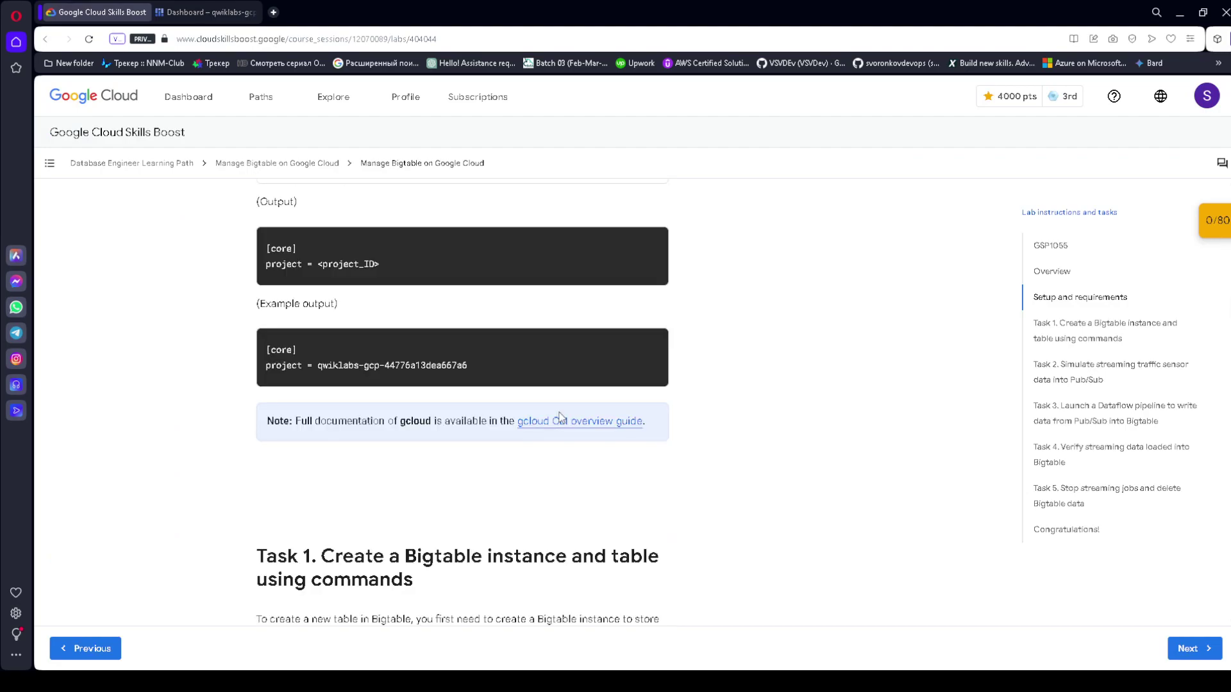
{"action": "scroll", "coordinate": [577, 448], "scroll_direction": "down", "scroll_amount": 2}
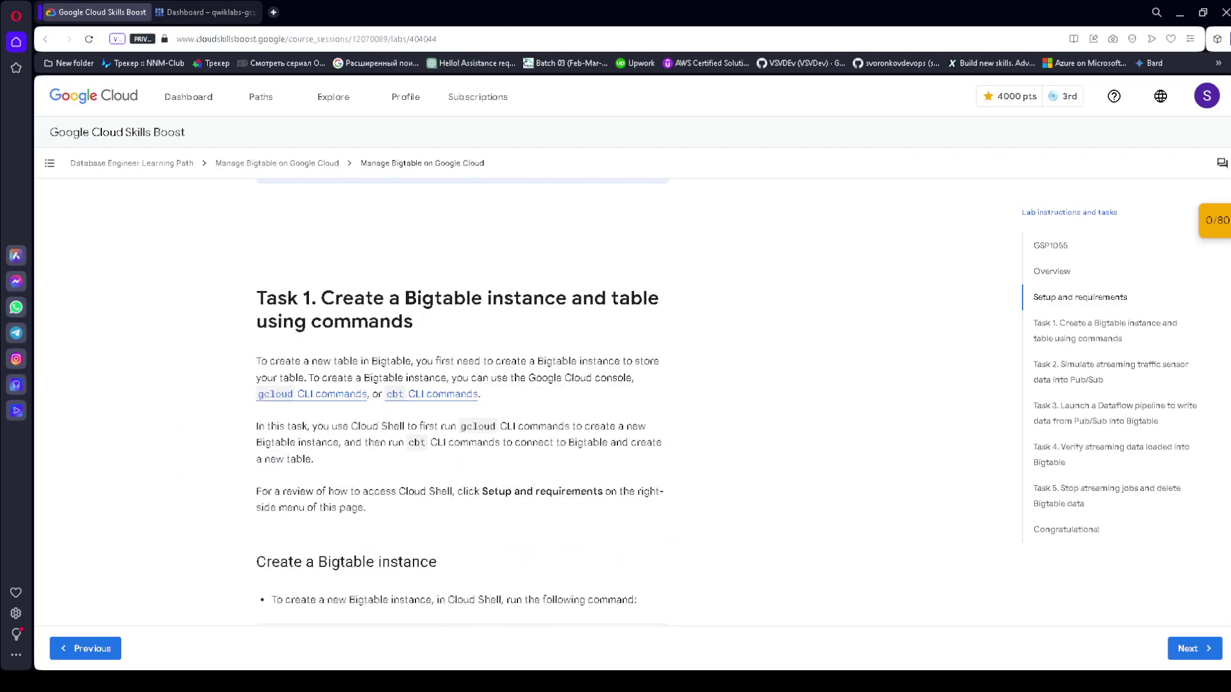
{"action": "left_click_drag", "start_coordinate": [254, 284], "coordinate": [457, 342]}
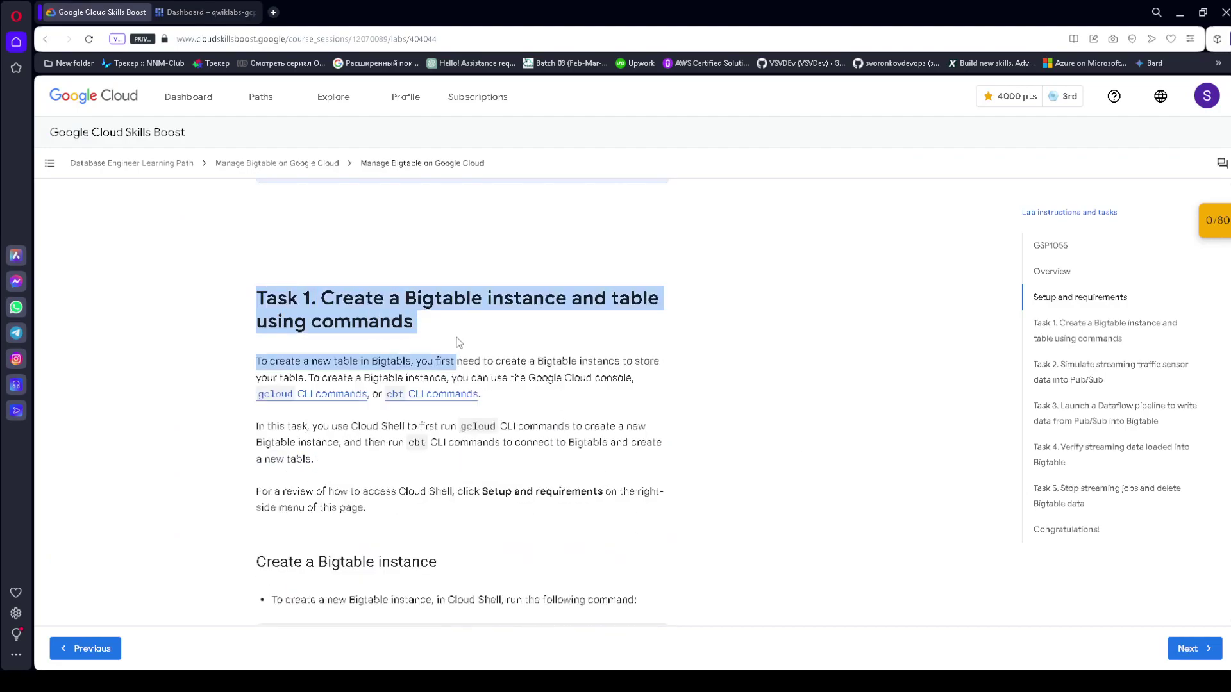
{"action": "scroll", "coordinate": [476, 352], "scroll_direction": "down", "scroll_amount": 4}
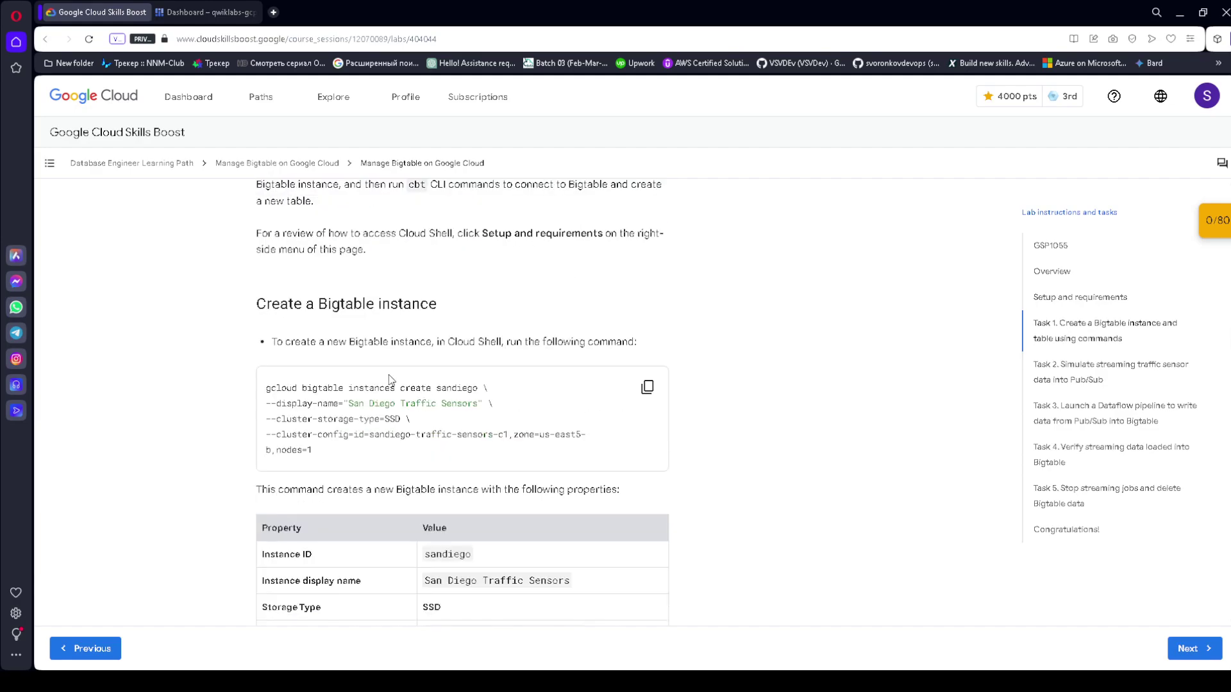
{"action": "left_click_drag", "start_coordinate": [261, 311], "coordinate": [466, 305]}
{"action": "left_click", "coordinate": [648, 387]}
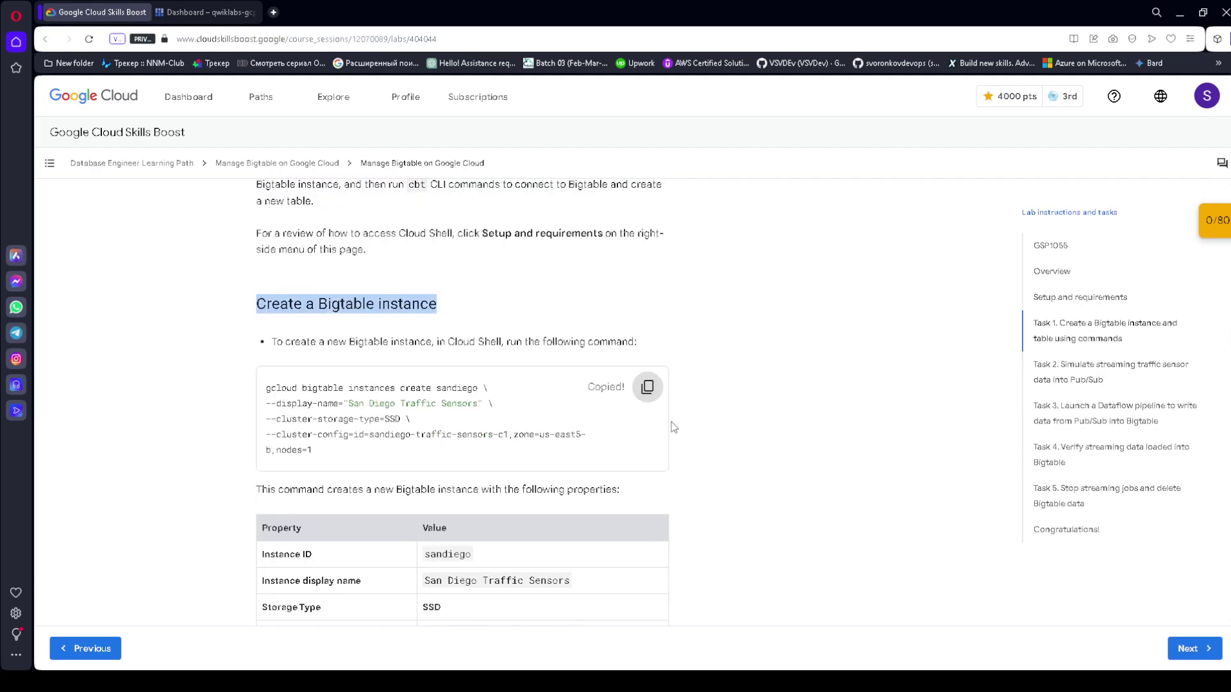
{"action": "left_click", "coordinate": [184, 8]}
{"action": "key", "text": "ctrl+v"}
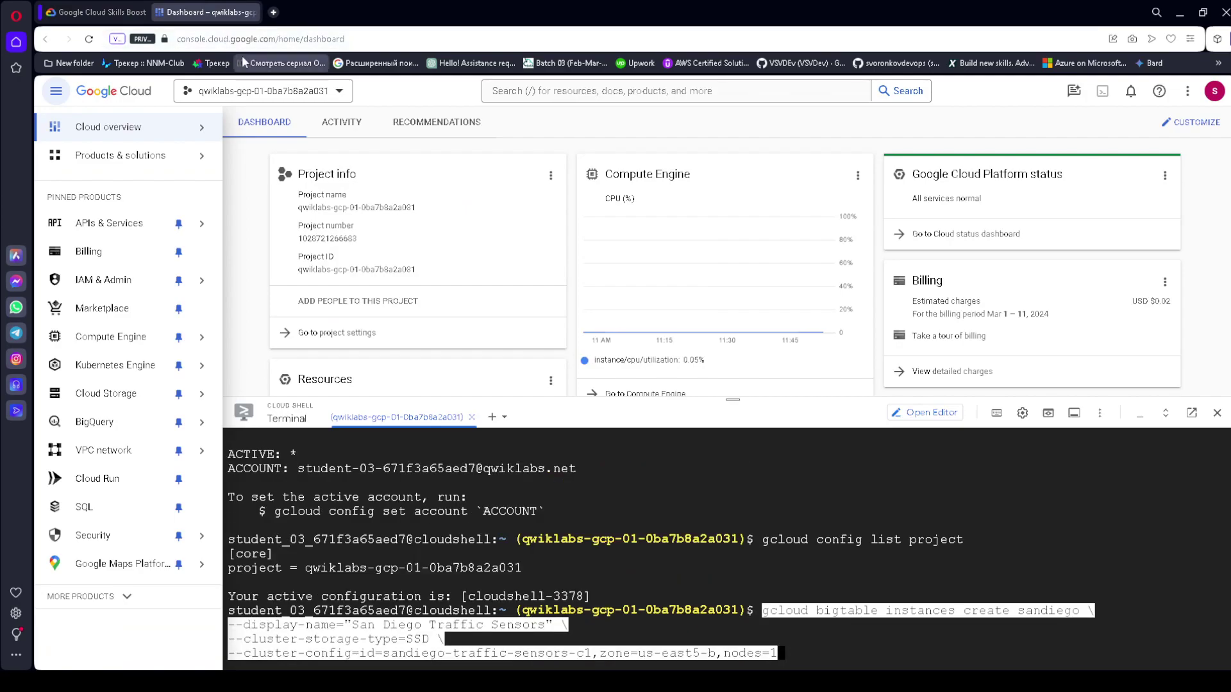
{"action": "key", "text": "Return"}
- Append the project setting to ~/.cbtrc in Cloud Shell with the lab's echo project = `gcloud config get-value project` command
{"action": "left_click", "coordinate": [87, 9]}
{"action": "scroll", "coordinate": [525, 395], "scroll_direction": "down", "scroll_amount": 2}
{"action": "scroll", "coordinate": [524, 399], "scroll_direction": "down", "scroll_amount": 2}
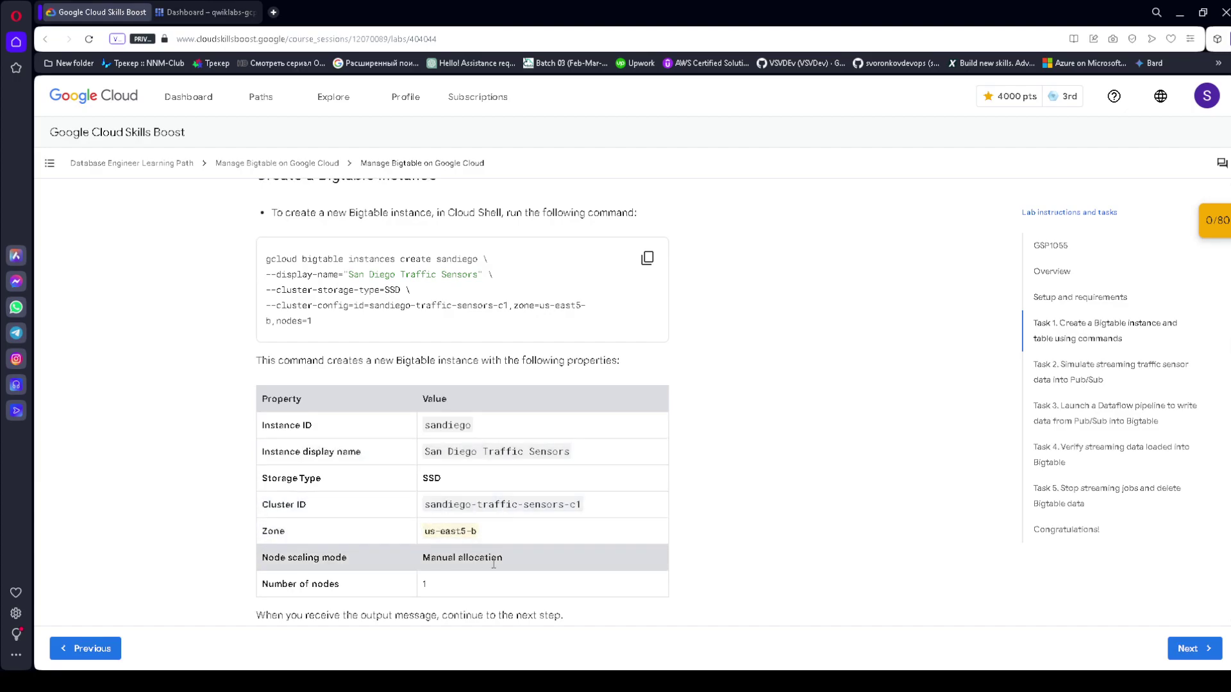
{"action": "scroll", "coordinate": [485, 542], "scroll_direction": "down", "scroll_amount": 2}
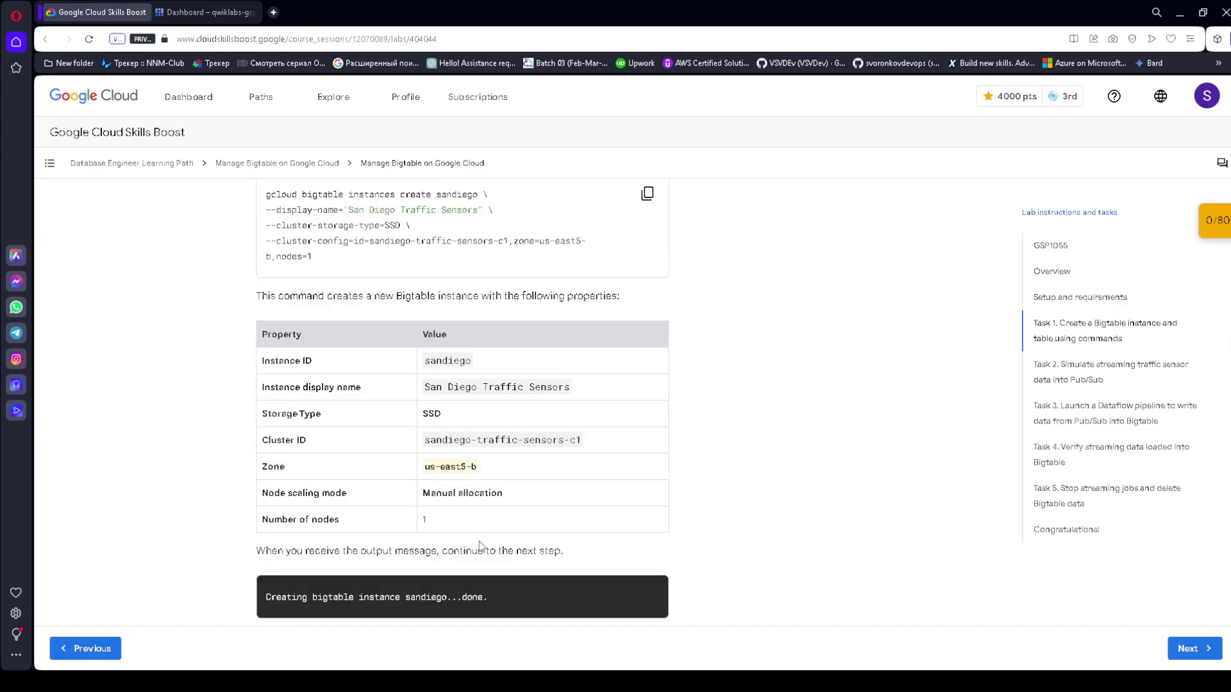
{"action": "scroll", "coordinate": [445, 531], "scroll_direction": "down", "scroll_amount": 1}
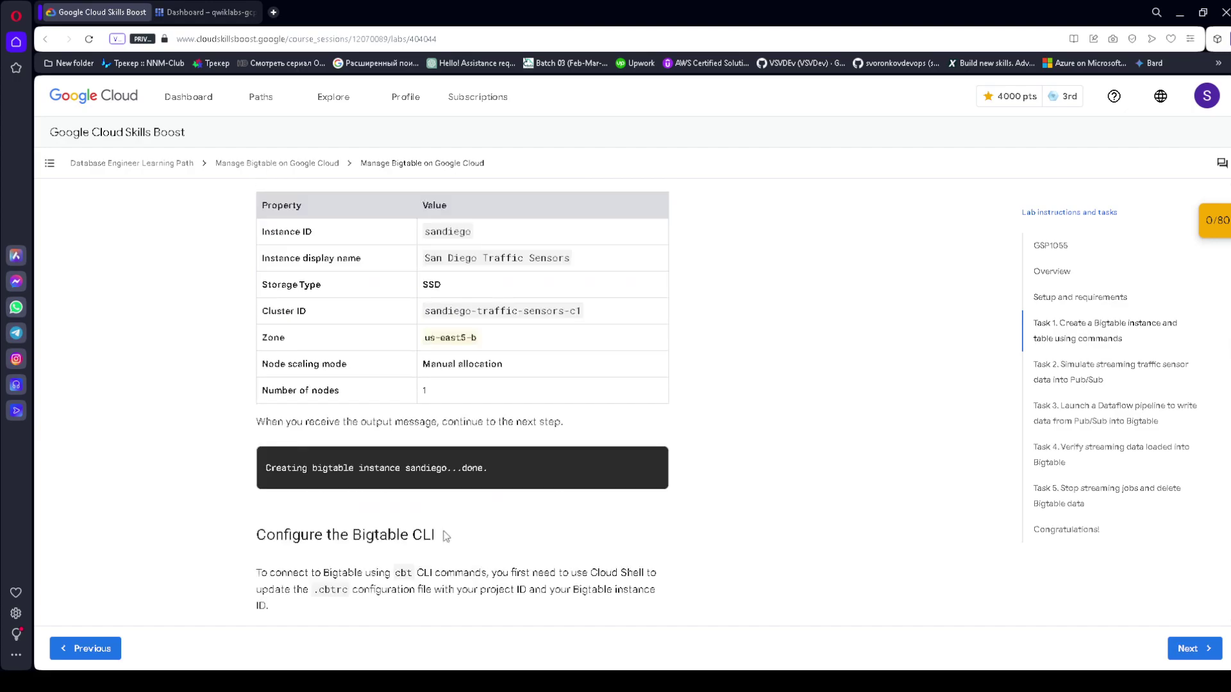
{"action": "scroll", "coordinate": [443, 535], "scroll_direction": "down", "scroll_amount": 1}
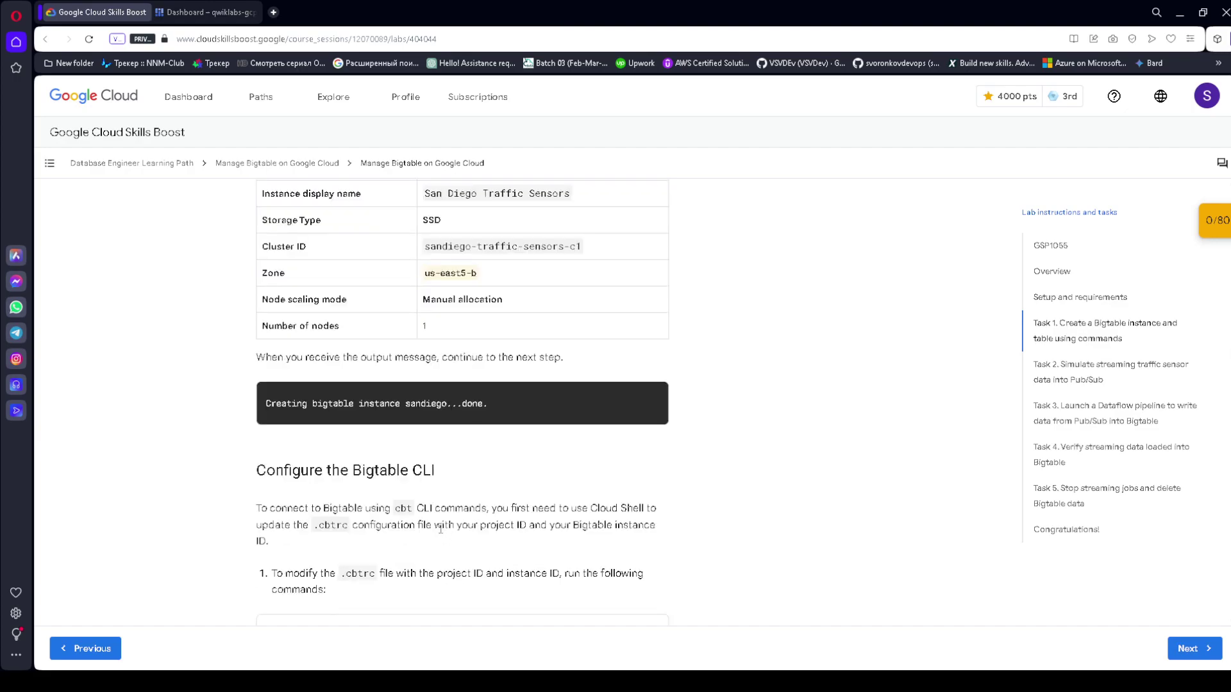
{"action": "scroll", "coordinate": [441, 530], "scroll_direction": "down", "scroll_amount": 1}
{"action": "left_click_drag", "start_coordinate": [258, 403], "coordinate": [440, 402]}
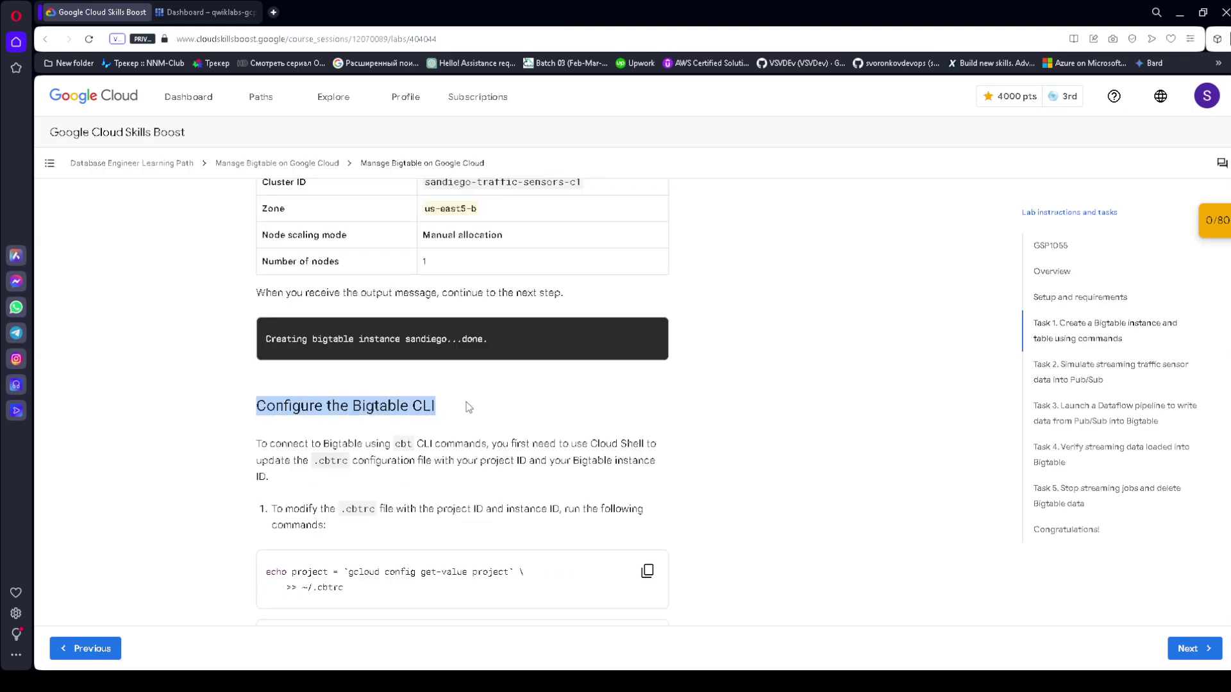
{"action": "scroll", "coordinate": [470, 414], "scroll_direction": "down", "scroll_amount": 1}
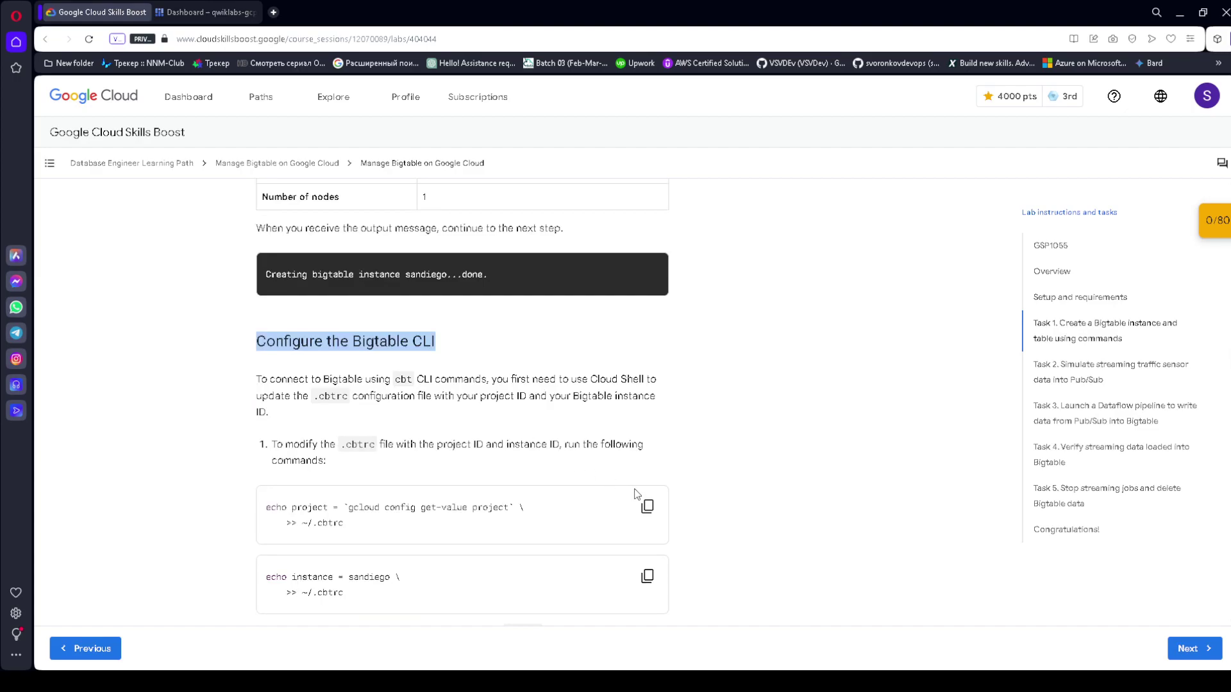
{"action": "left_click", "coordinate": [647, 506]}
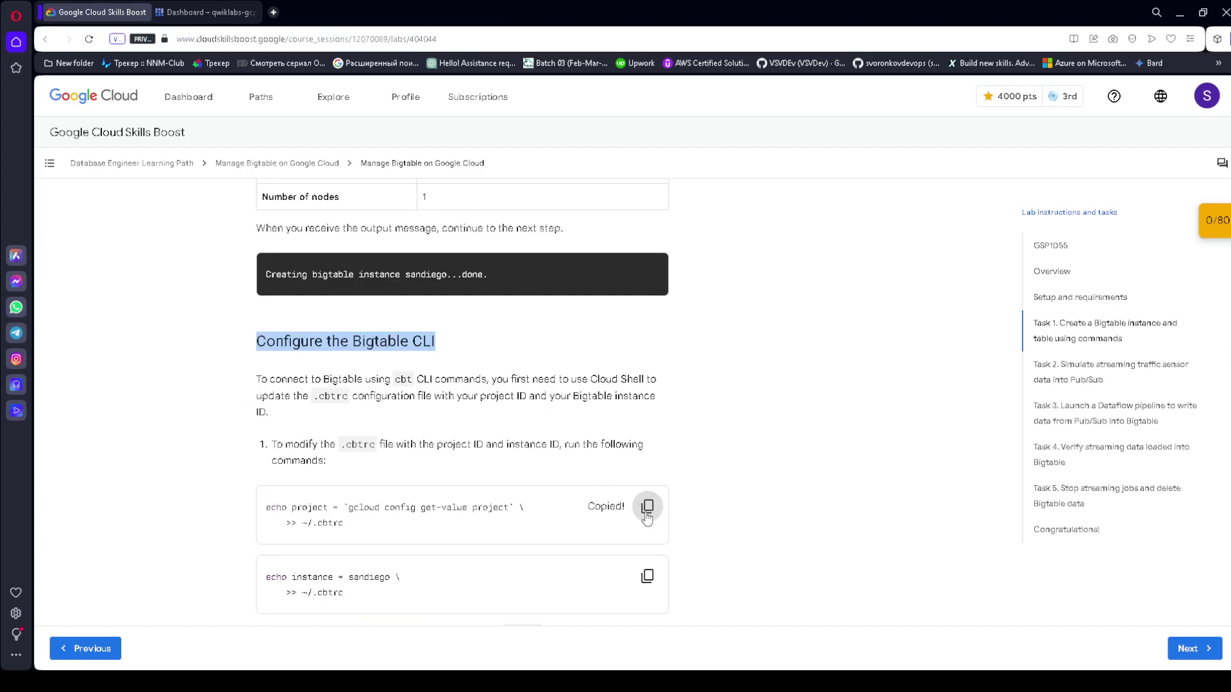
{"action": "left_click", "coordinate": [213, 7]}
{"action": "key", "text": "ctrl+v"}
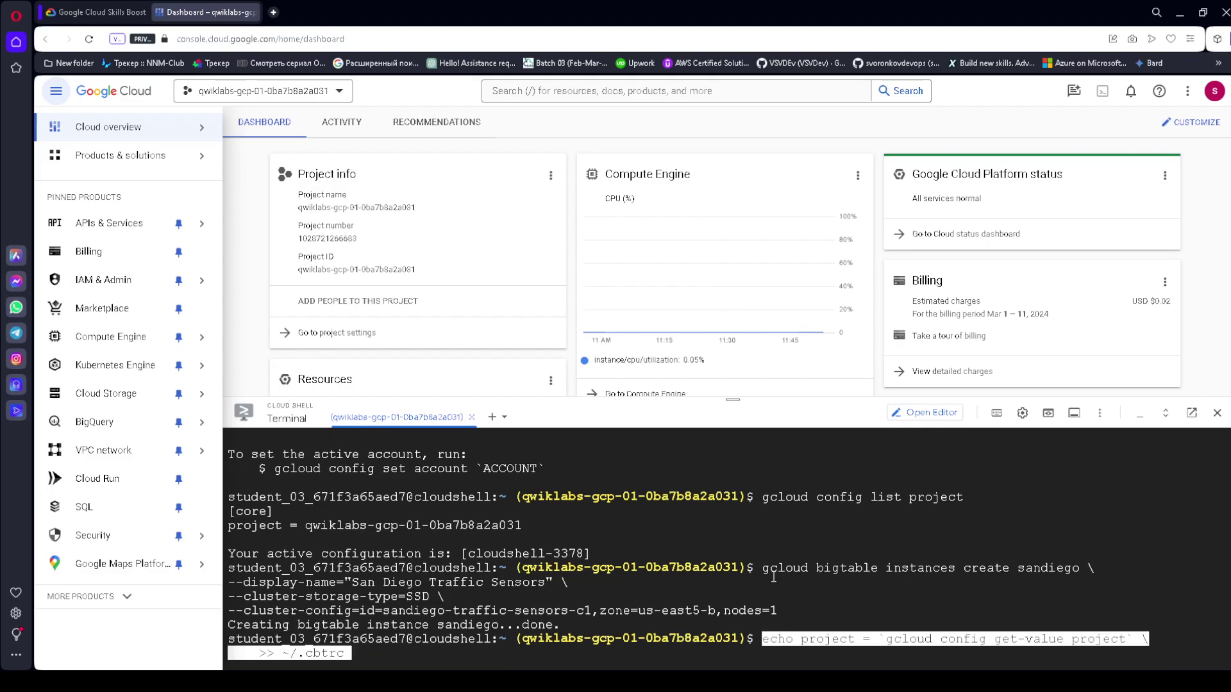
- Append the instance setting to ~/.cbtrc in Cloud Shell with the lab's echo instance = sandiego command
{"action": "left_click", "coordinate": [102, 9]}
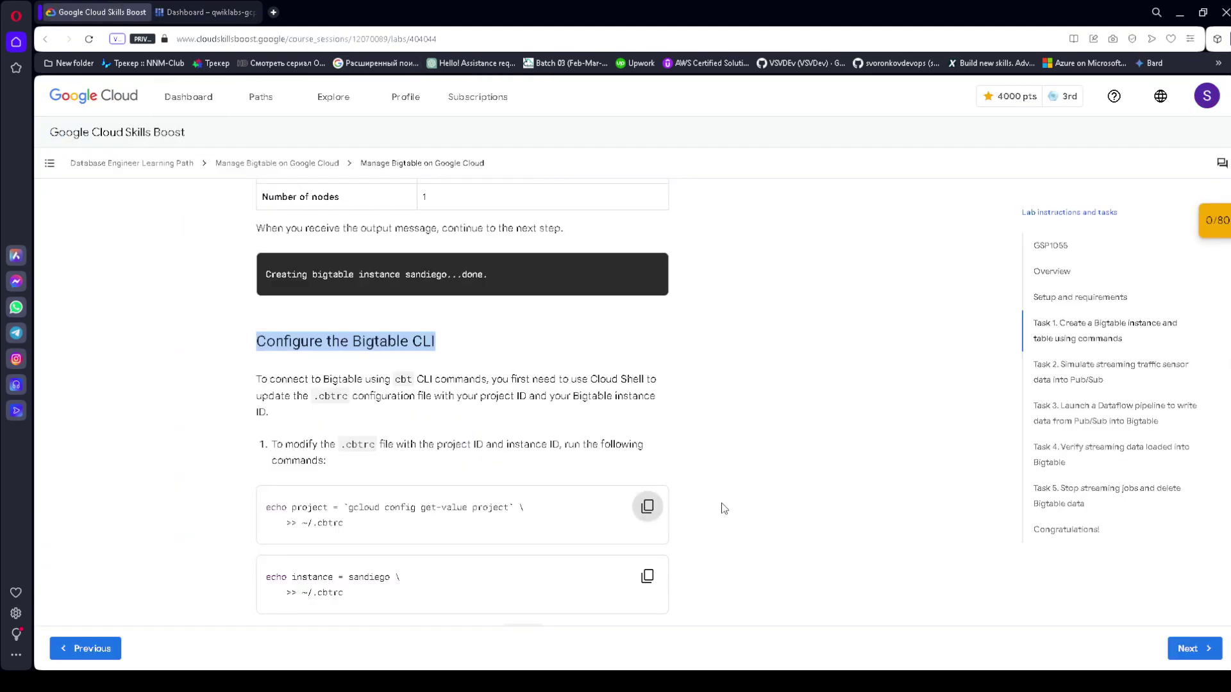
{"action": "scroll", "coordinate": [725, 506], "scroll_direction": "down", "scroll_amount": 2}
{"action": "left_click", "coordinate": [648, 457]}
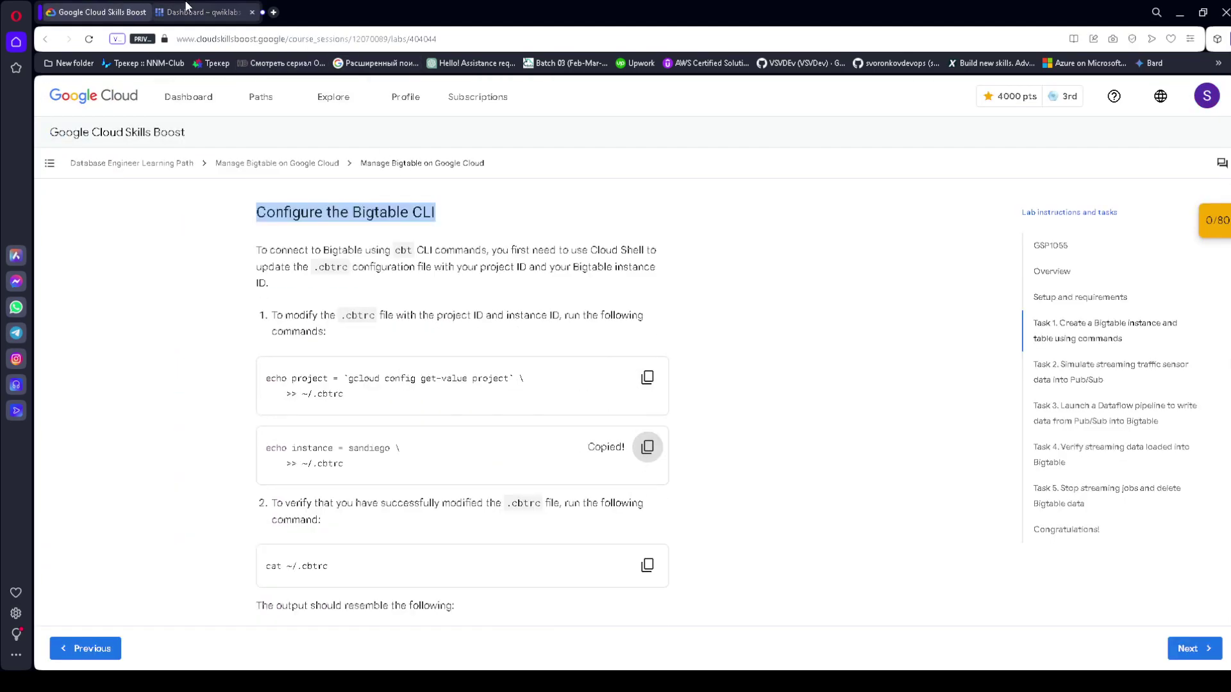
{"action": "left_click", "coordinate": [210, 12]}
{"action": "key", "text": "ctrl+v"}
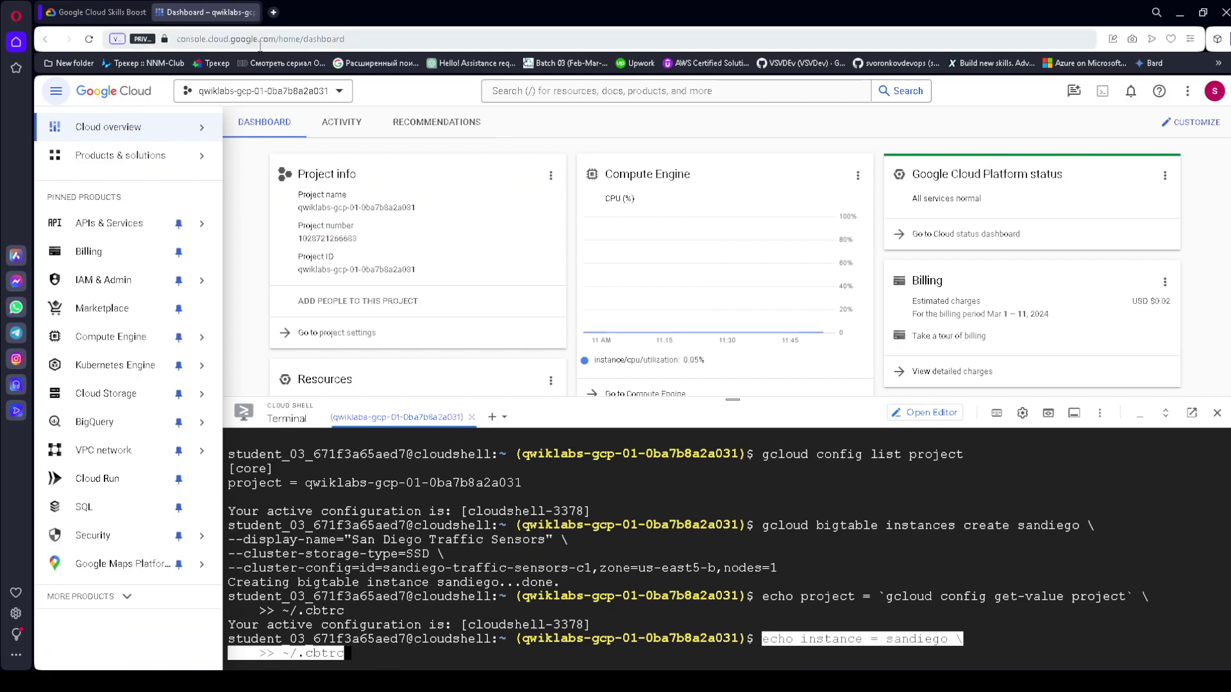
{"action": "key", "text": "Return"}
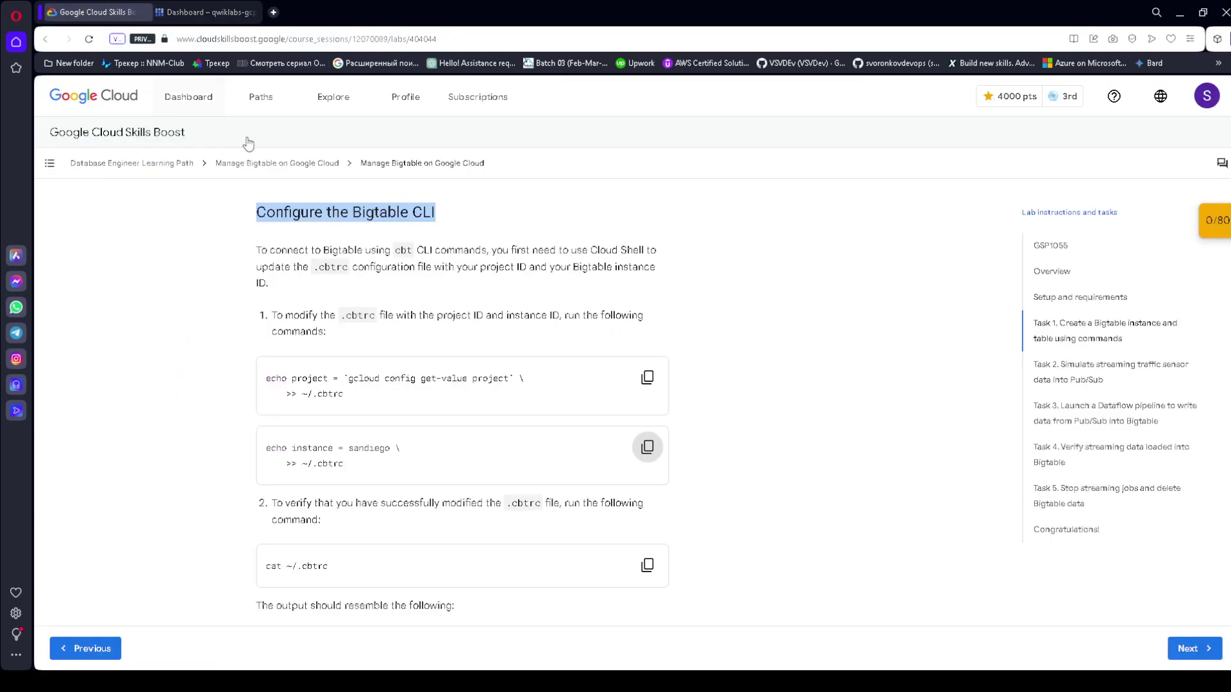
- Display the Bigtable CLI configuration file by running the lab's cat ~/.cbtrc command in Cloud Shell
{"action": "left_click", "coordinate": [103, 12]}
{"action": "scroll", "coordinate": [590, 407], "scroll_direction": "down", "scroll_amount": 2}
{"action": "left_click", "coordinate": [647, 436]}
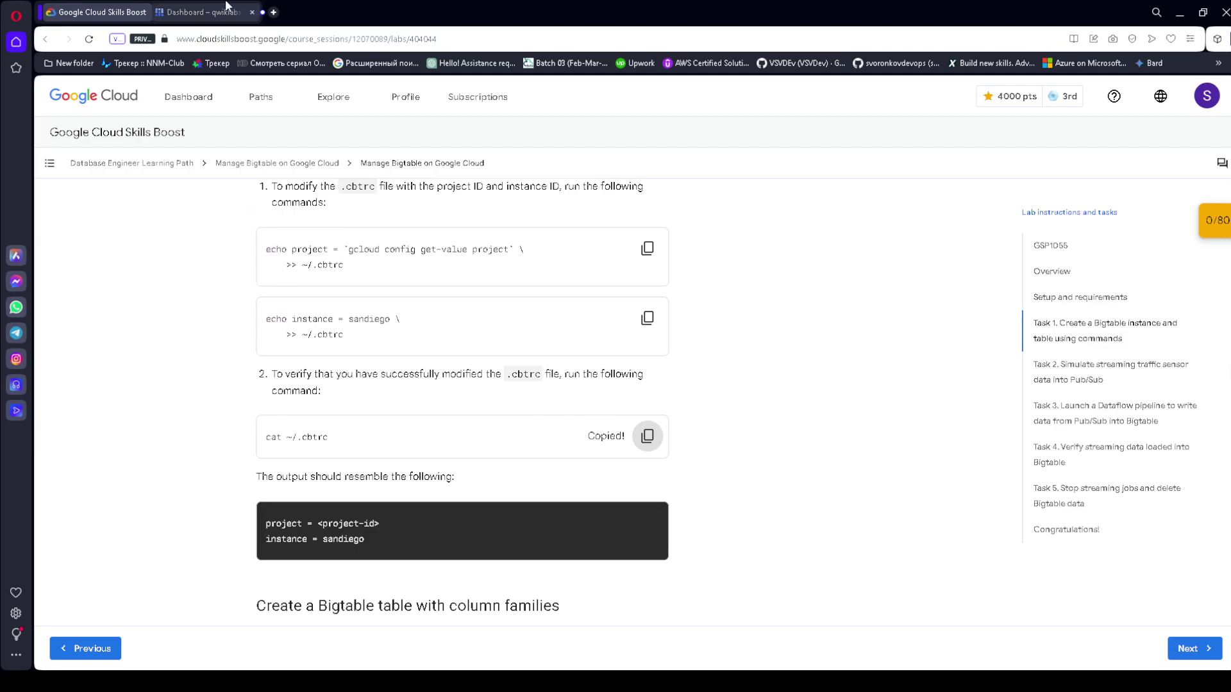
{"action": "left_click", "coordinate": [210, 11]}
{"action": "key", "text": "ctrl+v"}
{"action": "key", "text": "Return"}
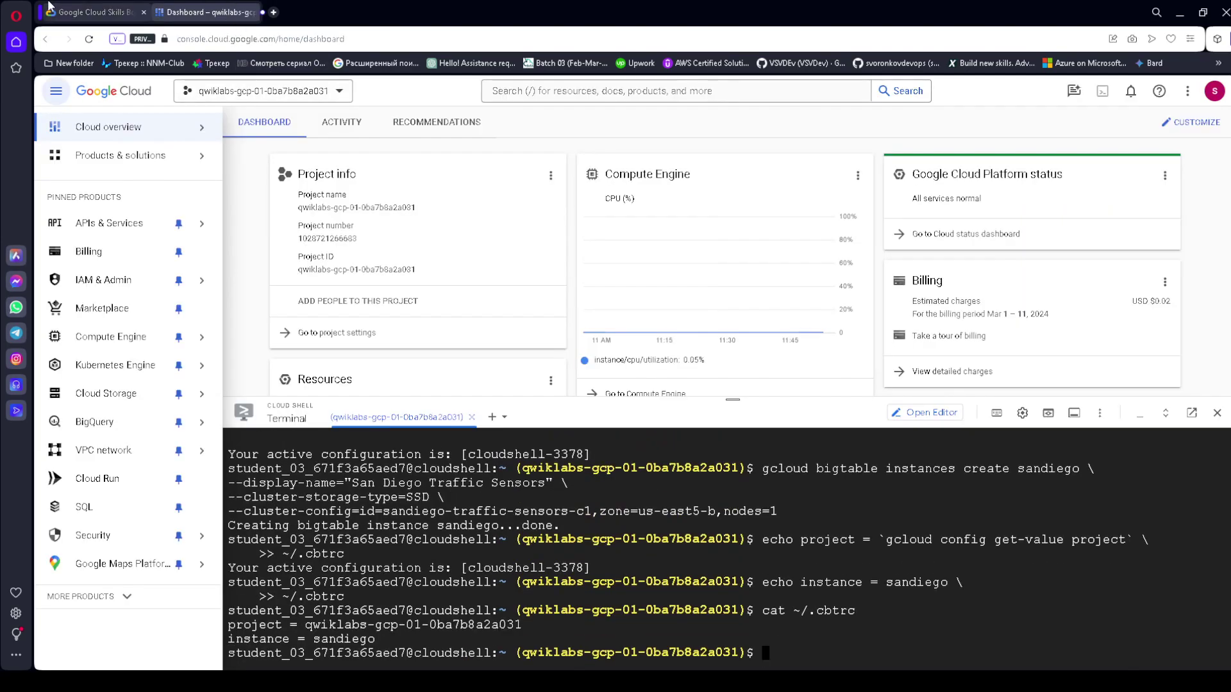
- Create the Bigtable table current_conditions with column family lane by running the lab's cbt createtable command in Cloud Shell
{"action": "left_click", "coordinate": [96, 11]}
{"action": "scroll", "coordinate": [440, 244], "scroll_direction": "down", "scroll_amount": 5}
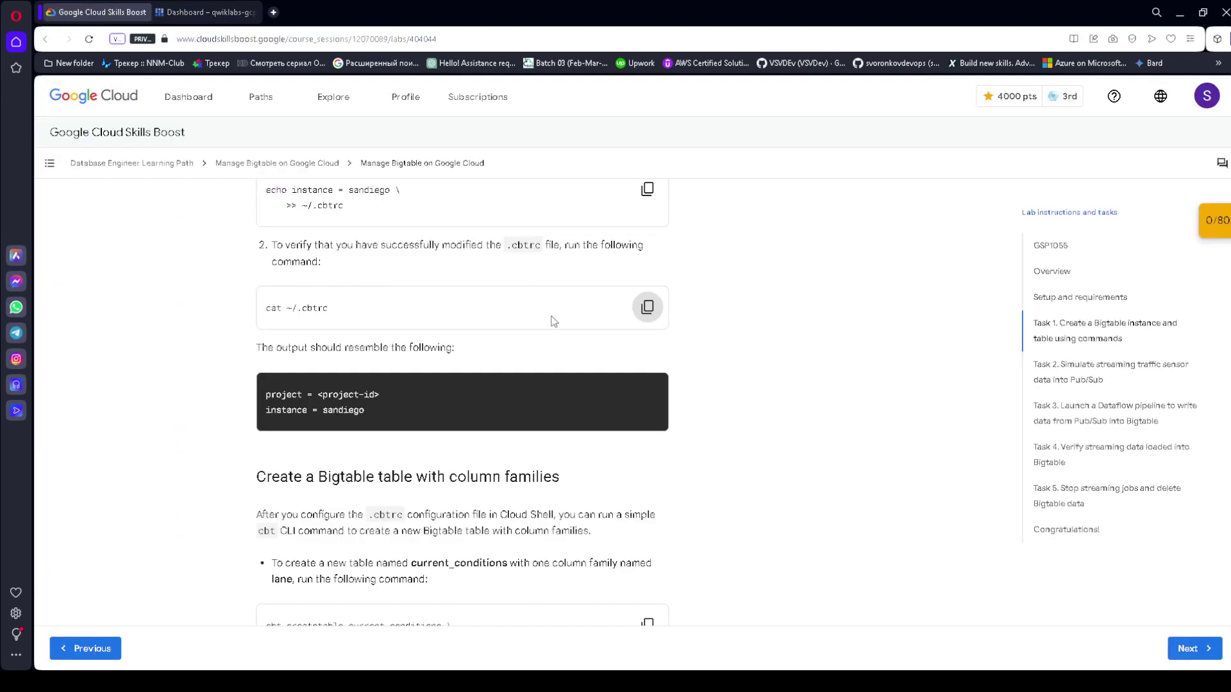
{"action": "left_click_drag", "start_coordinate": [257, 280], "coordinate": [657, 289]}
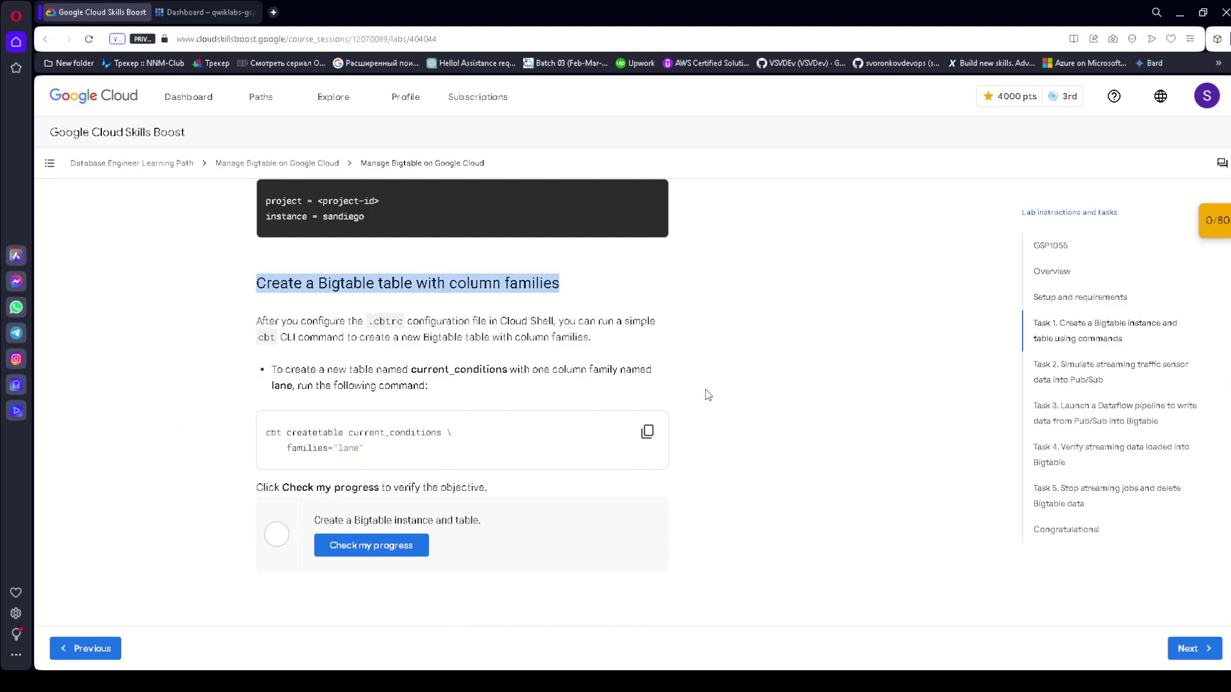
{"action": "left_click", "coordinate": [653, 443]}
{"action": "key", "text": "ctrl+Tab"}
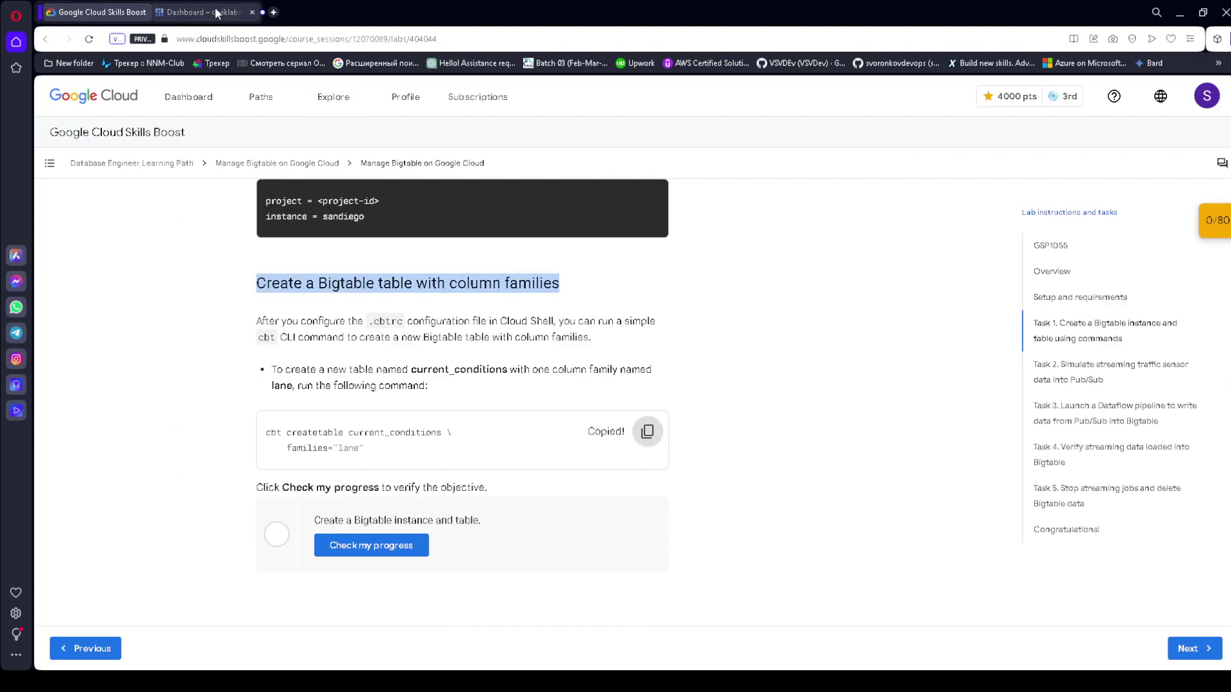
{"action": "key", "text": "ctrl+v"}
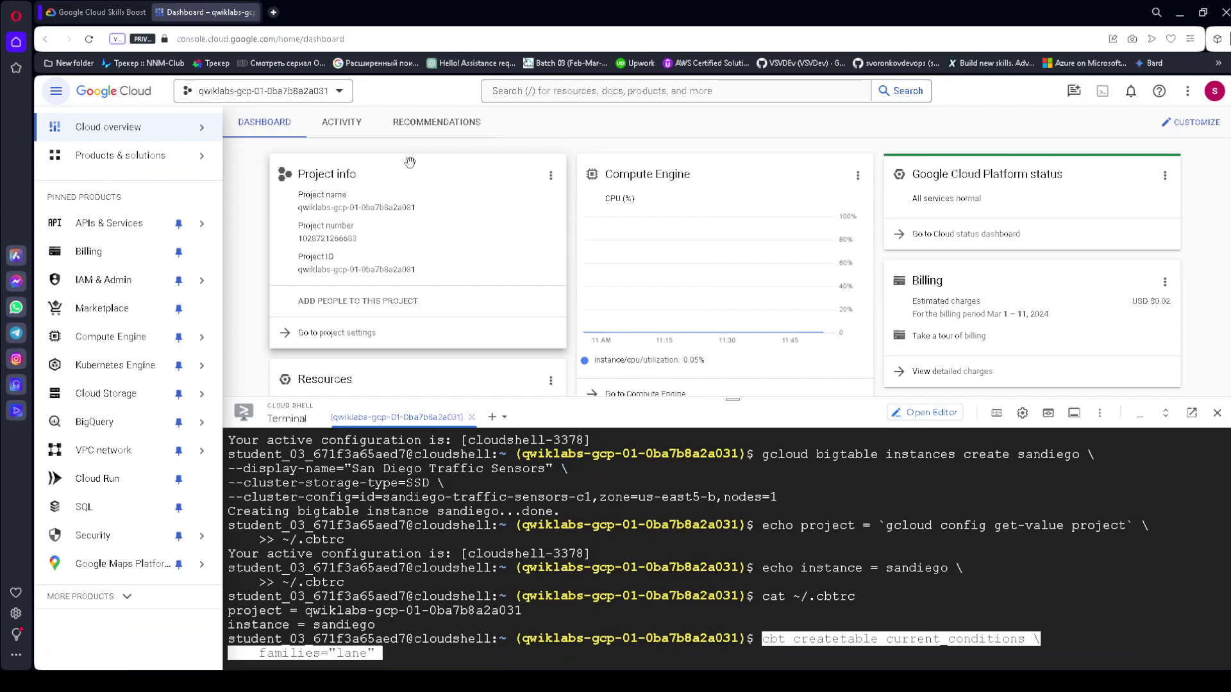
{"action": "key", "text": "Return"}
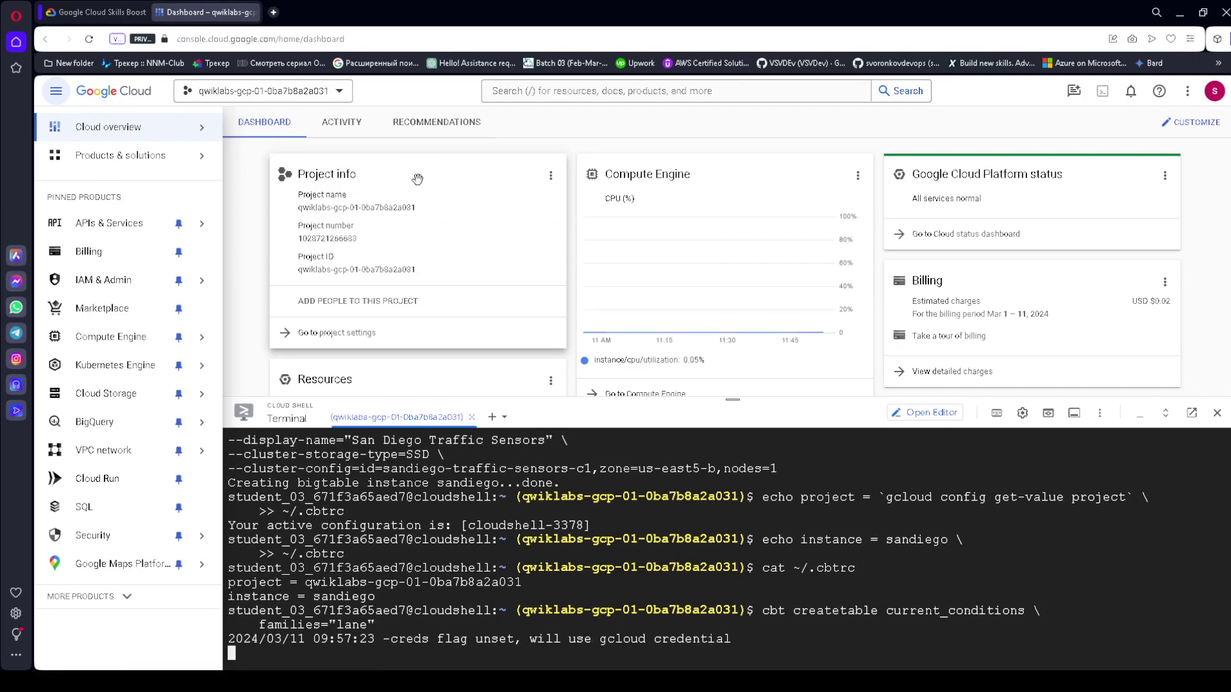
- Check the lab progress for the objective Create a Bigtable instance and table, and review the Checkpoints scores
{"action": "left_click", "coordinate": [101, 12]}
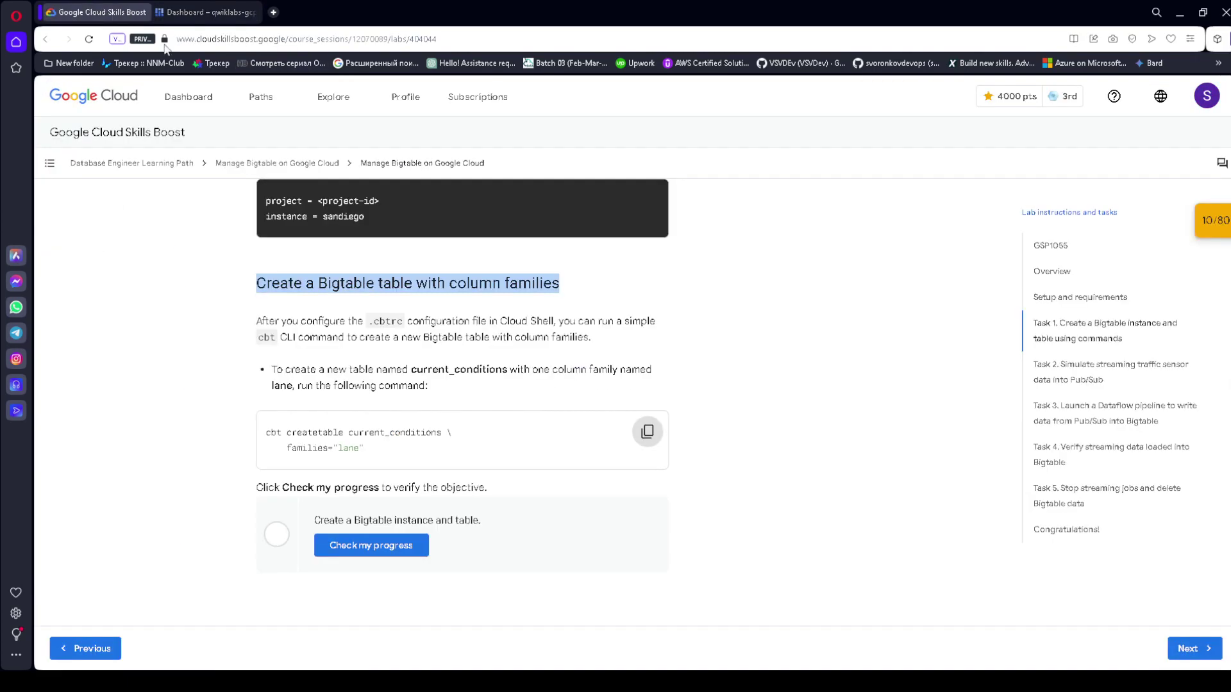
{"action": "scroll", "coordinate": [654, 288], "scroll_direction": "down", "scroll_amount": 2}
{"action": "left_click", "coordinate": [371, 416]}
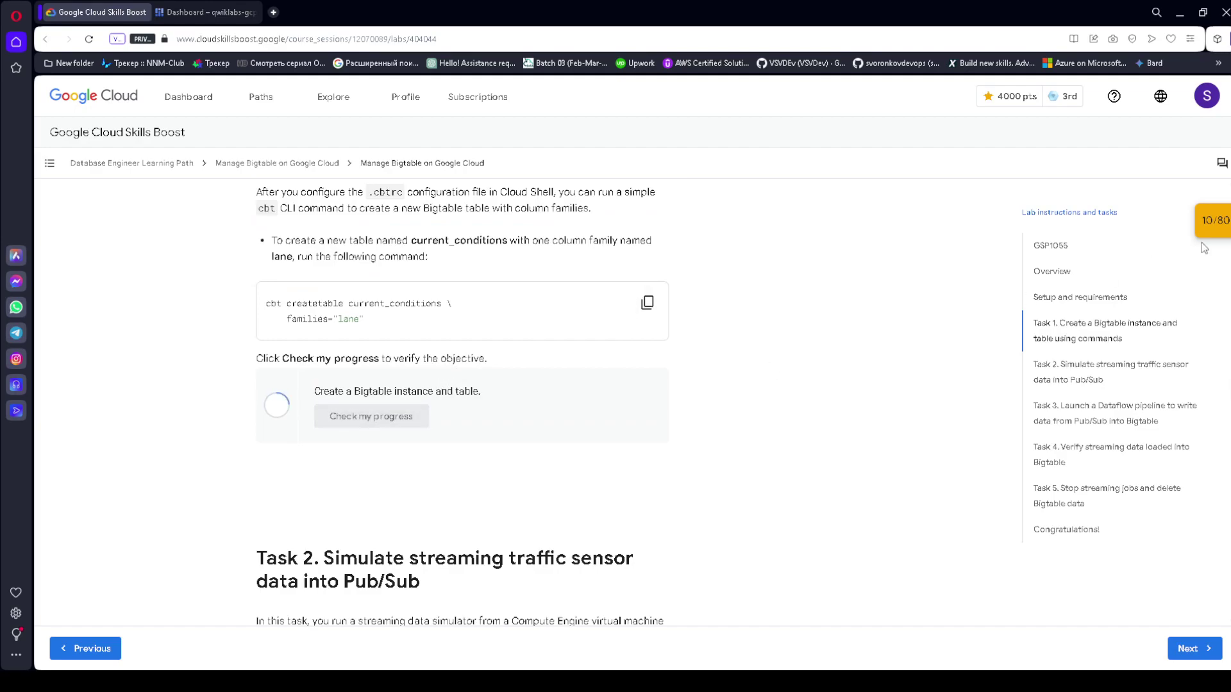
{"action": "left_click", "coordinate": [1212, 229]}
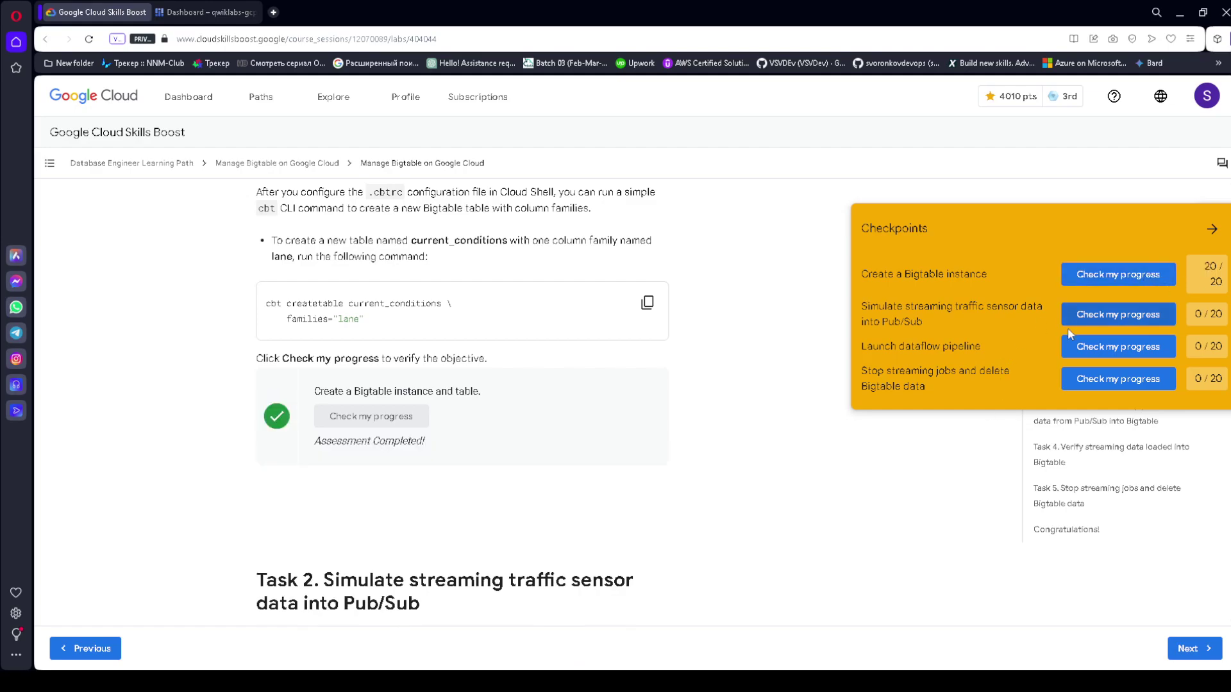
{"action": "left_click", "coordinate": [1212, 229]}
- Read Task 2's VM connection instructions, and open the Compute Engine VM instances page in the Google Cloud console without the tutorial pane
{"action": "scroll", "coordinate": [278, 433], "scroll_direction": "down", "scroll_amount": 3}
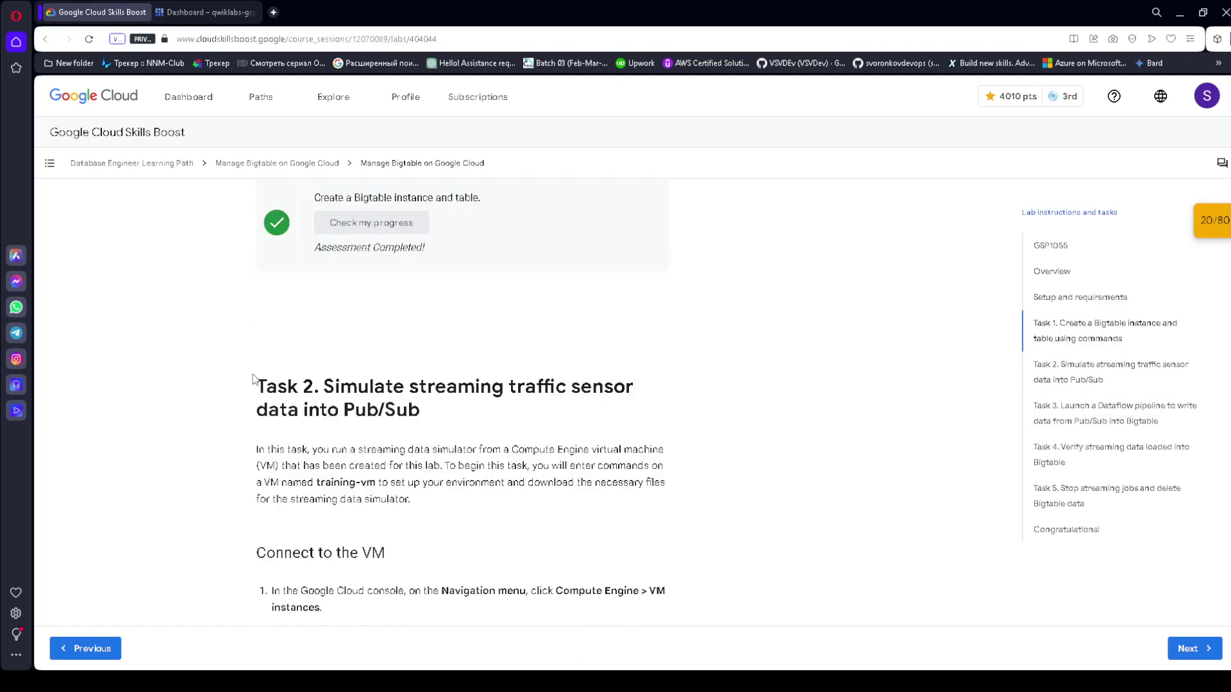
{"action": "left_click_drag", "start_coordinate": [251, 377], "coordinate": [457, 417]}
{"action": "scroll", "coordinate": [483, 537], "scroll_direction": "down", "scroll_amount": 3}
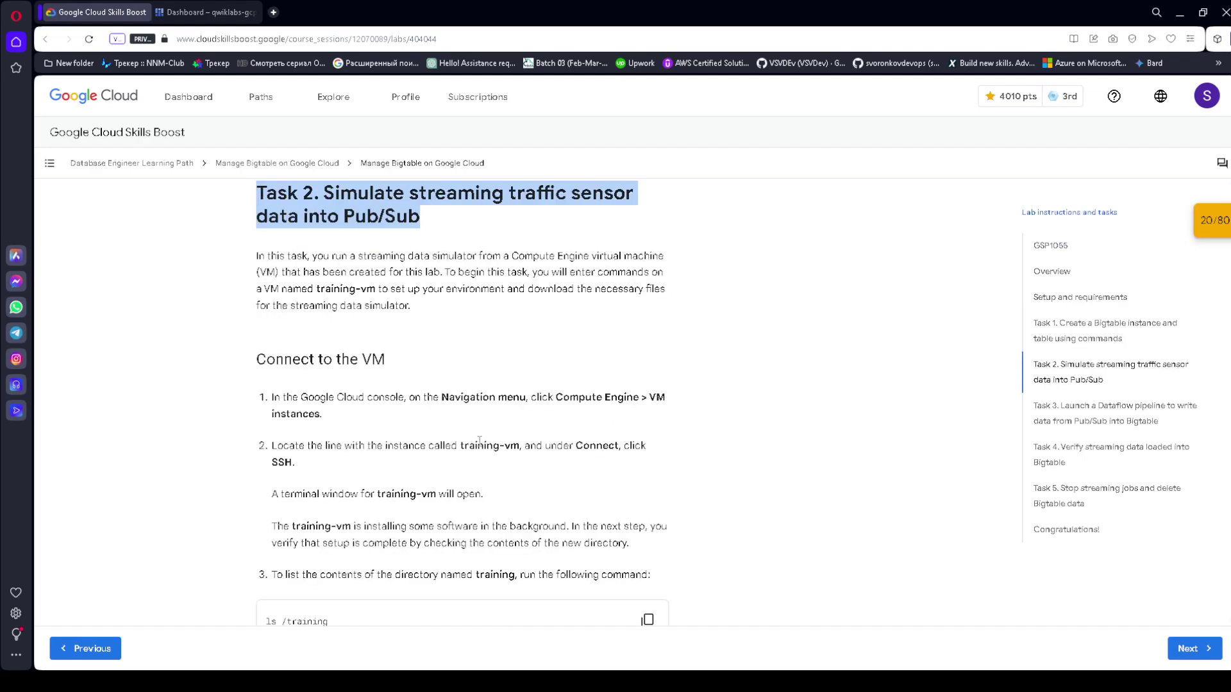
{"action": "left_click", "coordinate": [206, 13]}
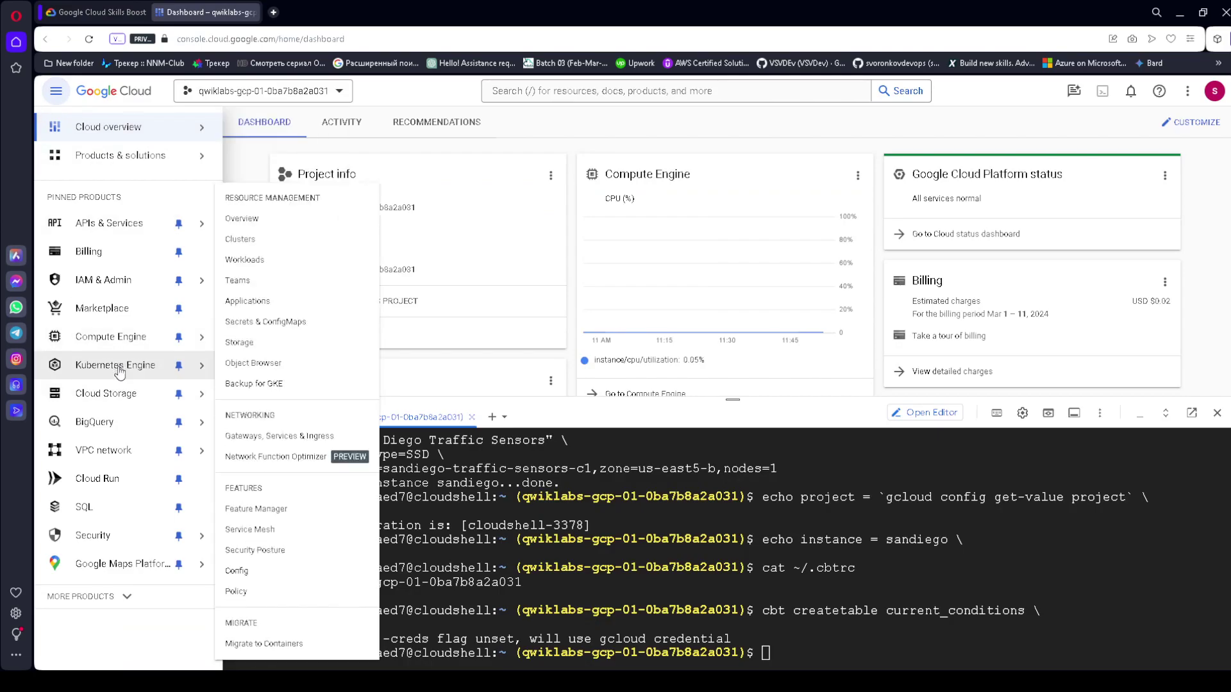
{"action": "mouse_move", "coordinate": [130, 337]}
{"action": "left_click", "coordinate": [256, 142]}
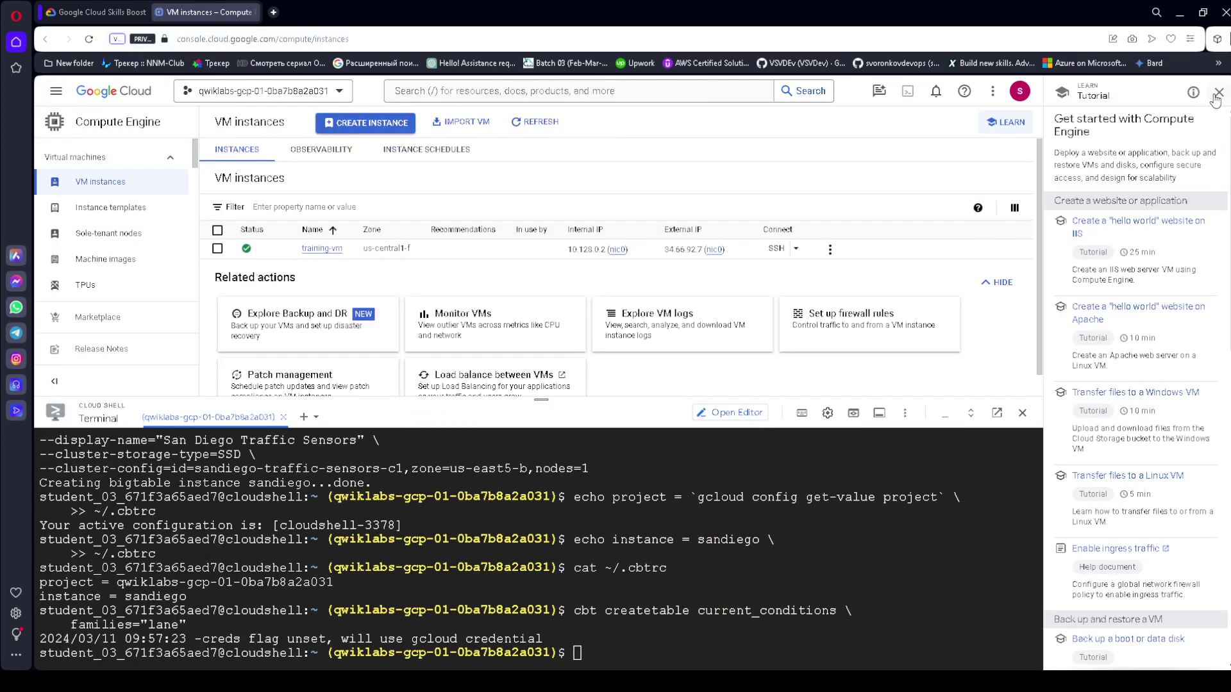
{"action": "left_click", "coordinate": [1215, 90]}
- Run training-vm's gcloud compute ssh command for zone us-central1-f in Cloud Shell
{"action": "left_click", "coordinate": [795, 249]}
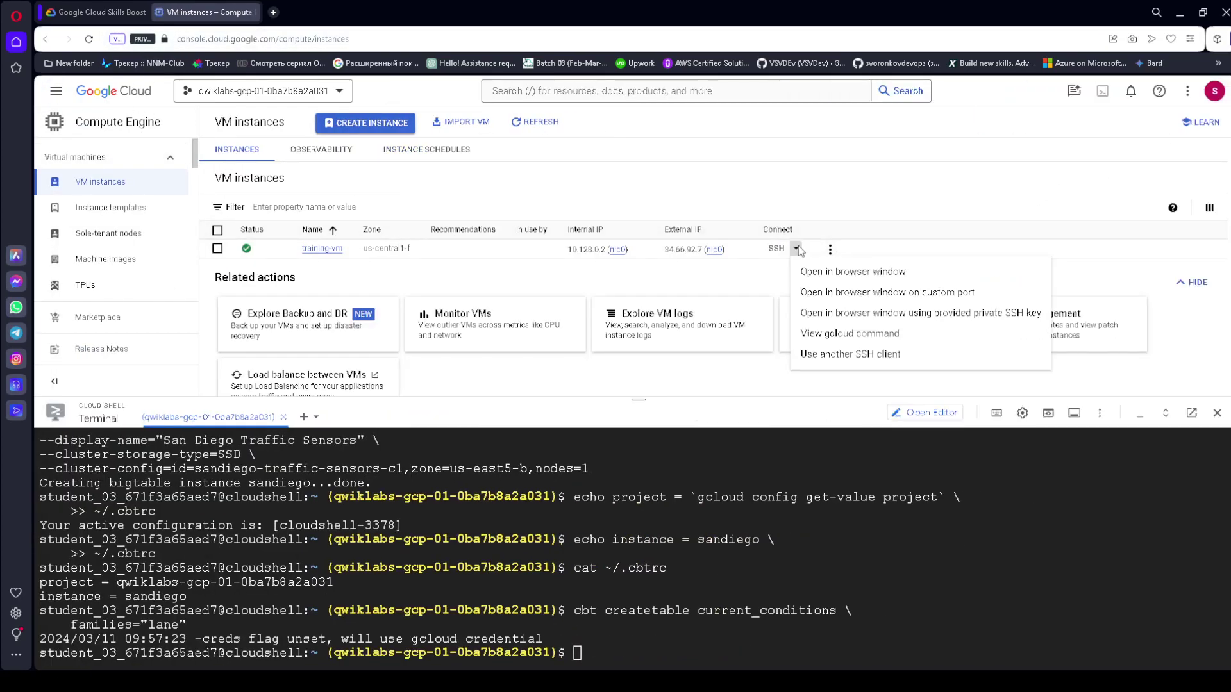
{"action": "left_click", "coordinate": [838, 334]}
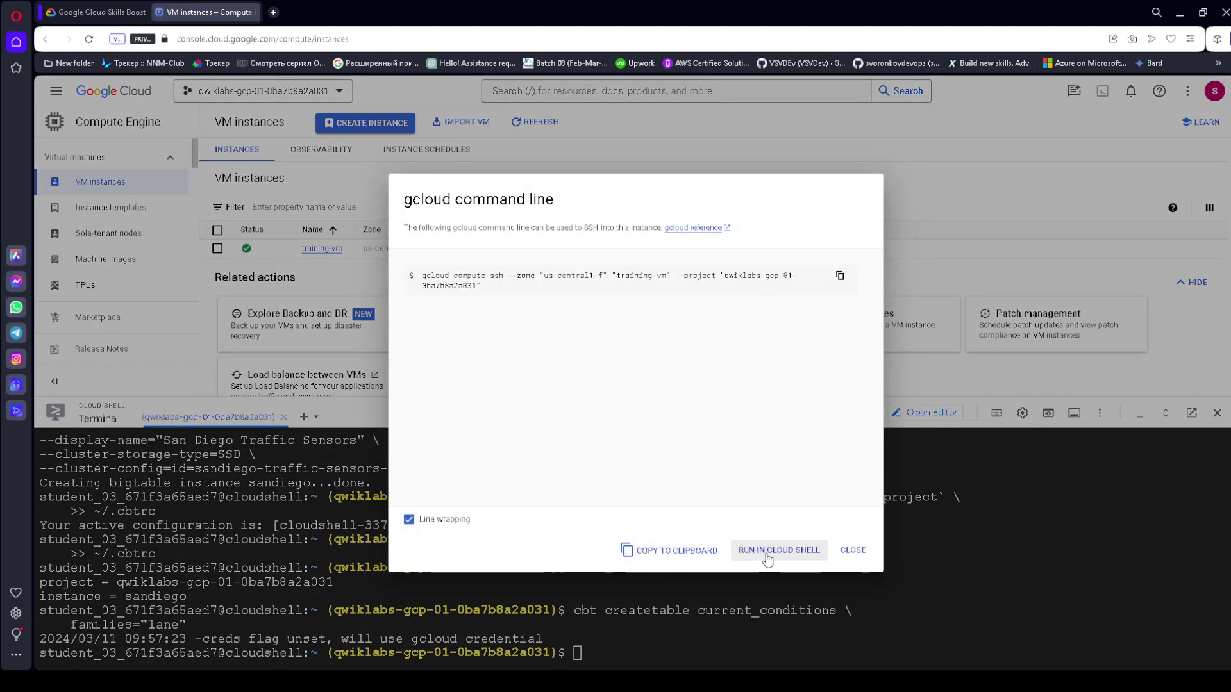
{"action": "left_click", "coordinate": [770, 553]}
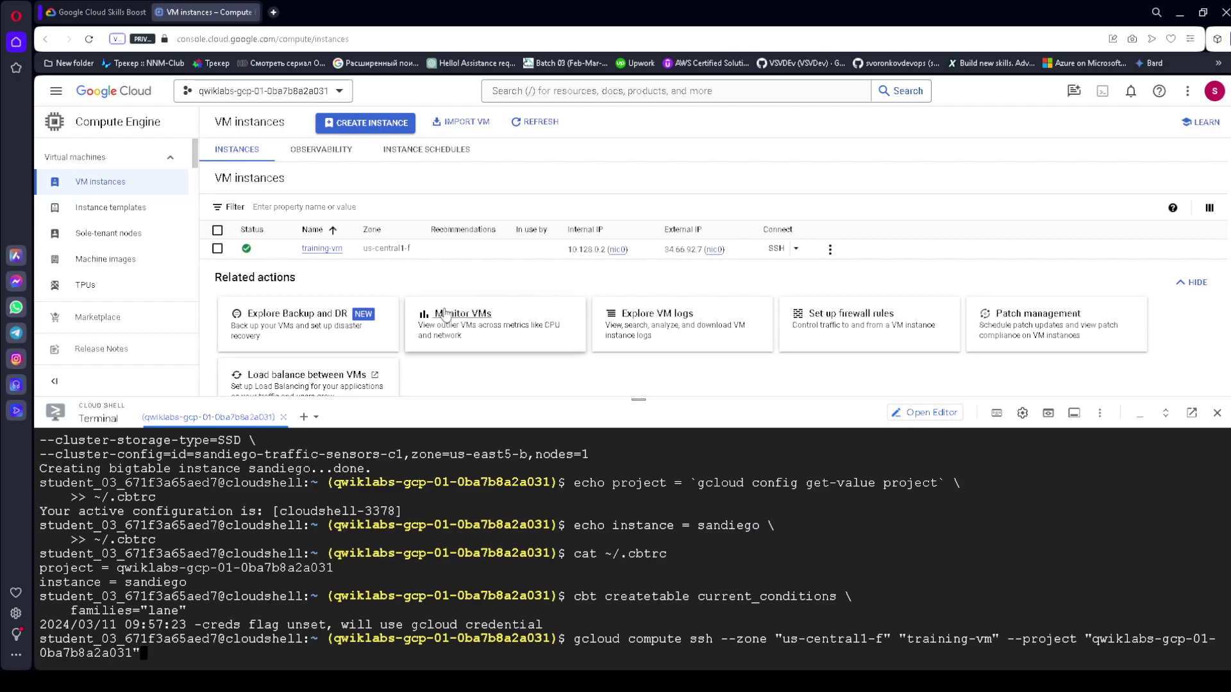
{"action": "key", "text": "Return"}
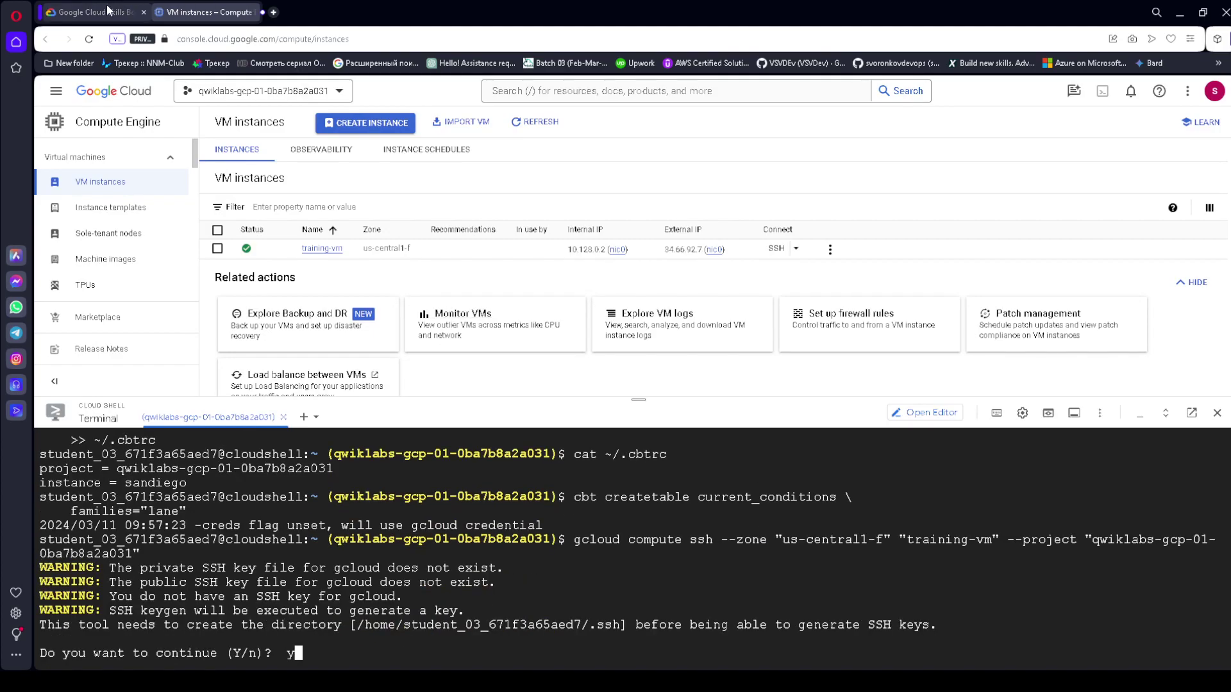
- Agree to create the .ssh directory and generate the SSH key pair with an empty passphrase
{"action": "type", "text": "y"}
{"action": "key", "text": "Return"}
{"action": "key", "text": "Return"}
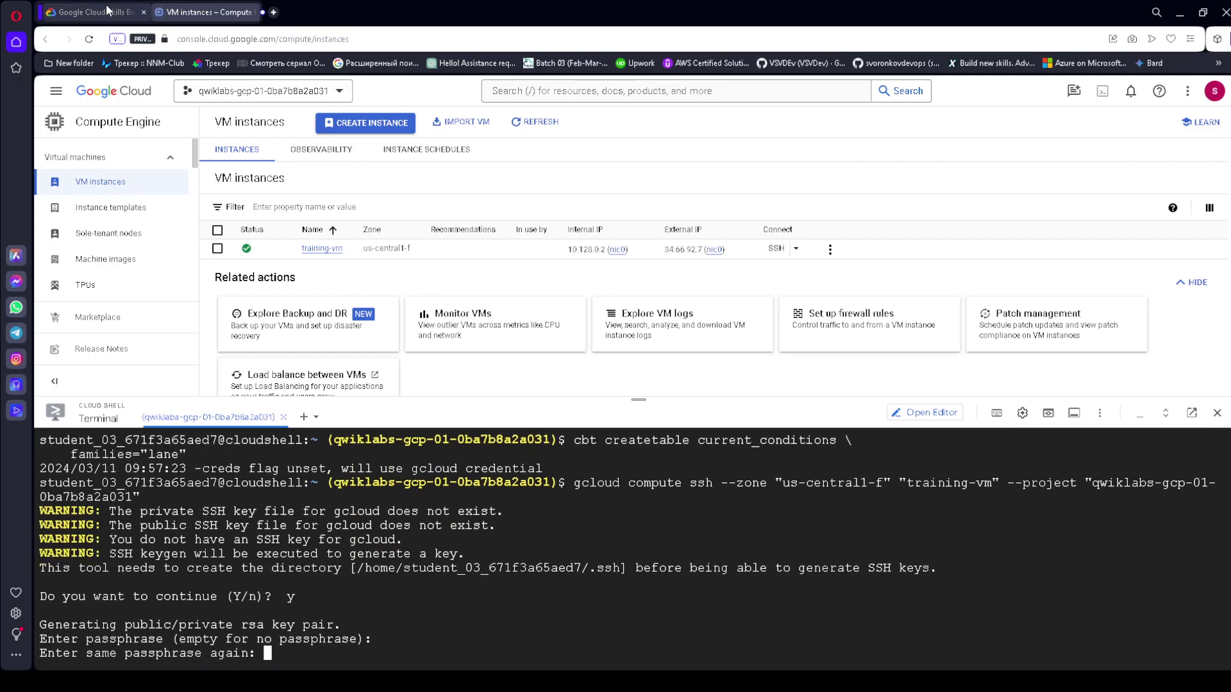
{"action": "key", "text": "Return"}
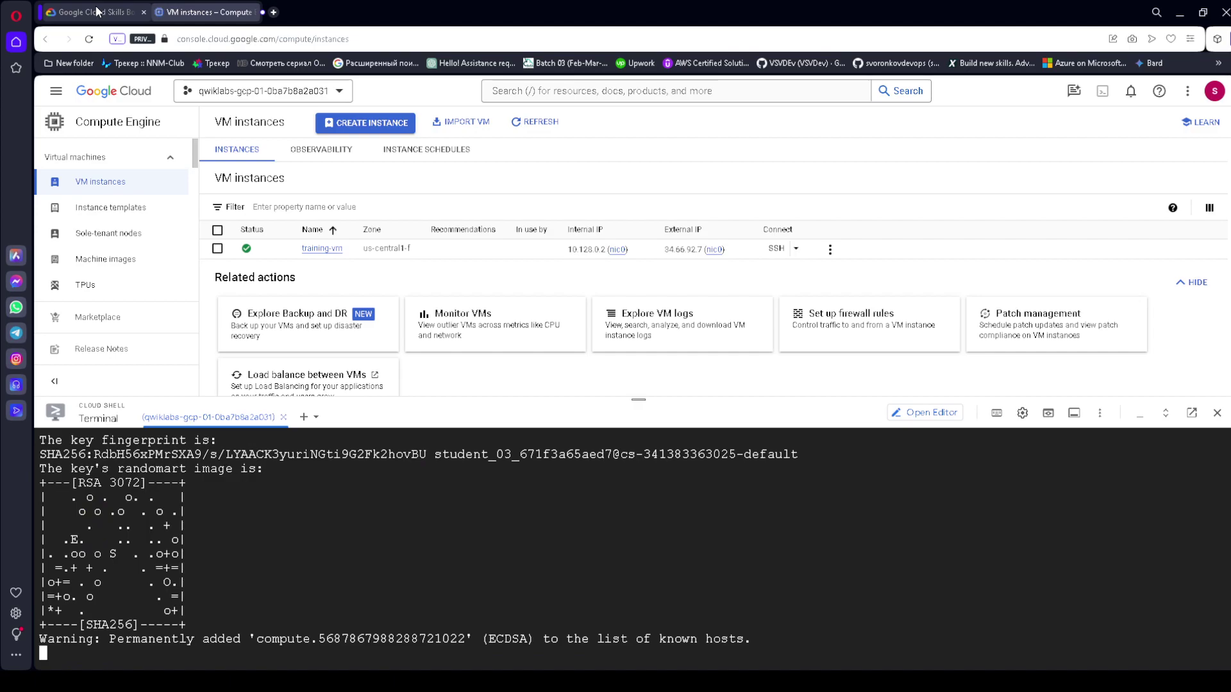
- List the contents of the training directory on training-vm with the lab's ls /training command
{"action": "left_click", "coordinate": [96, 11]}
{"action": "scroll", "coordinate": [493, 341], "scroll_direction": "down", "scroll_amount": 2}
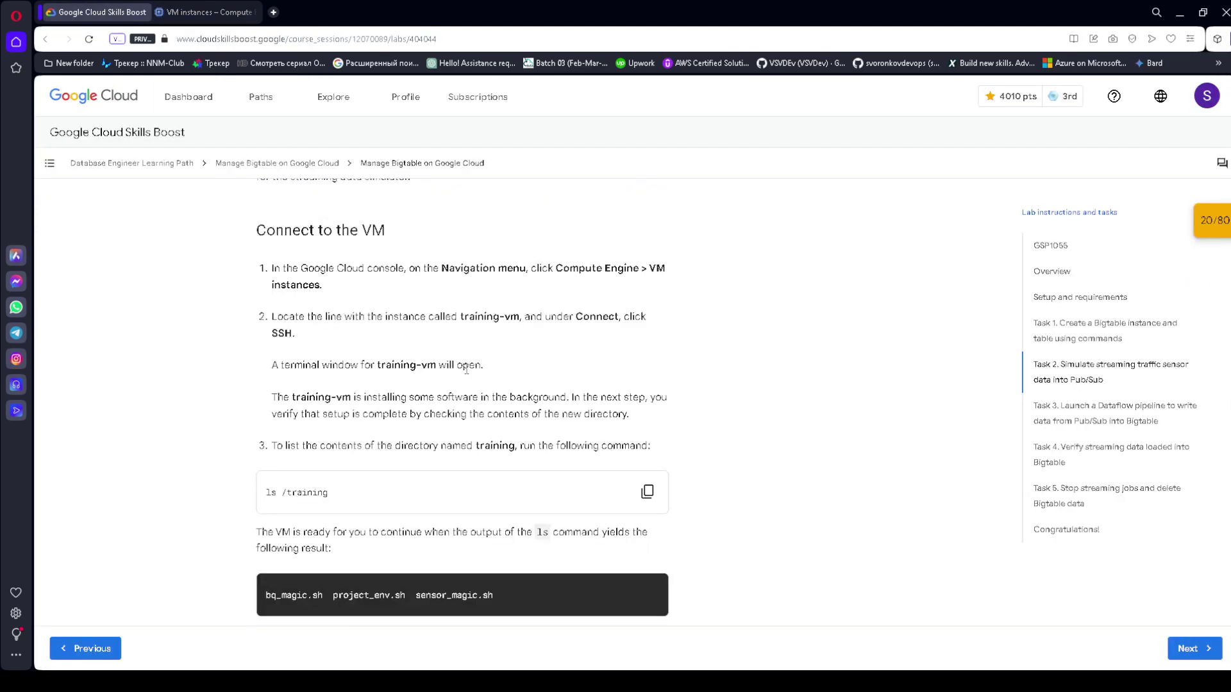
{"action": "scroll", "coordinate": [466, 369], "scroll_direction": "down", "scroll_amount": 2}
{"action": "left_click", "coordinate": [647, 363]}
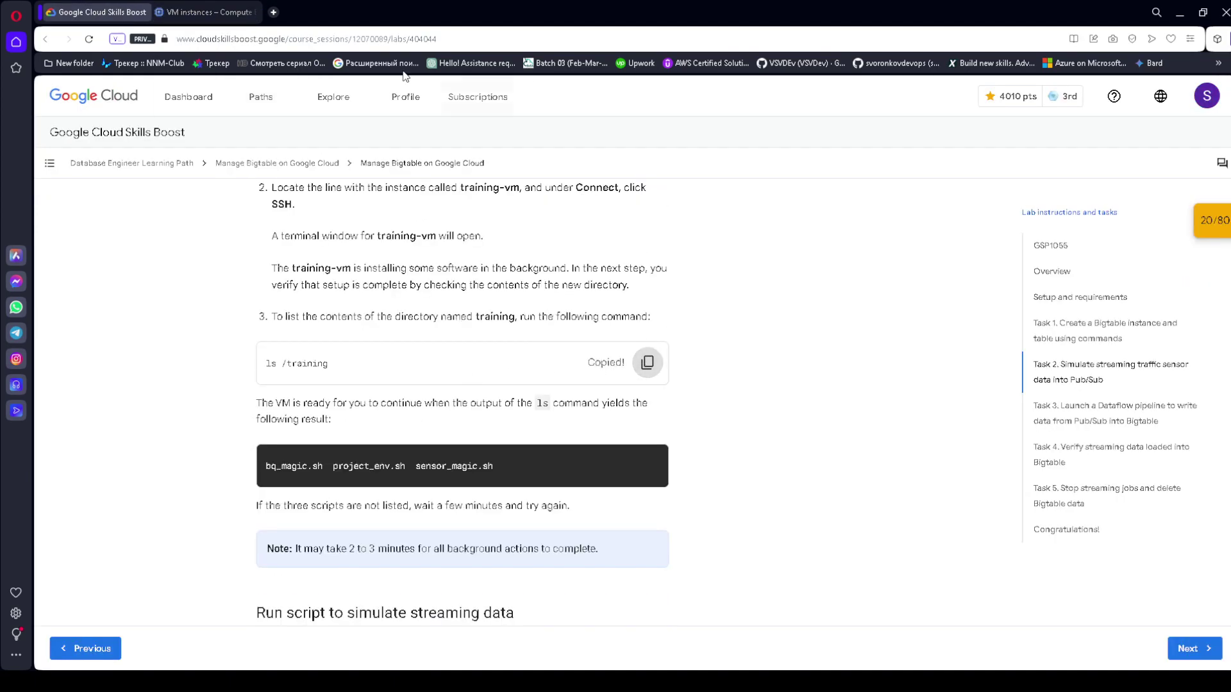
{"action": "left_click", "coordinate": [218, 12]}
{"action": "key", "text": "ctrl+v"}
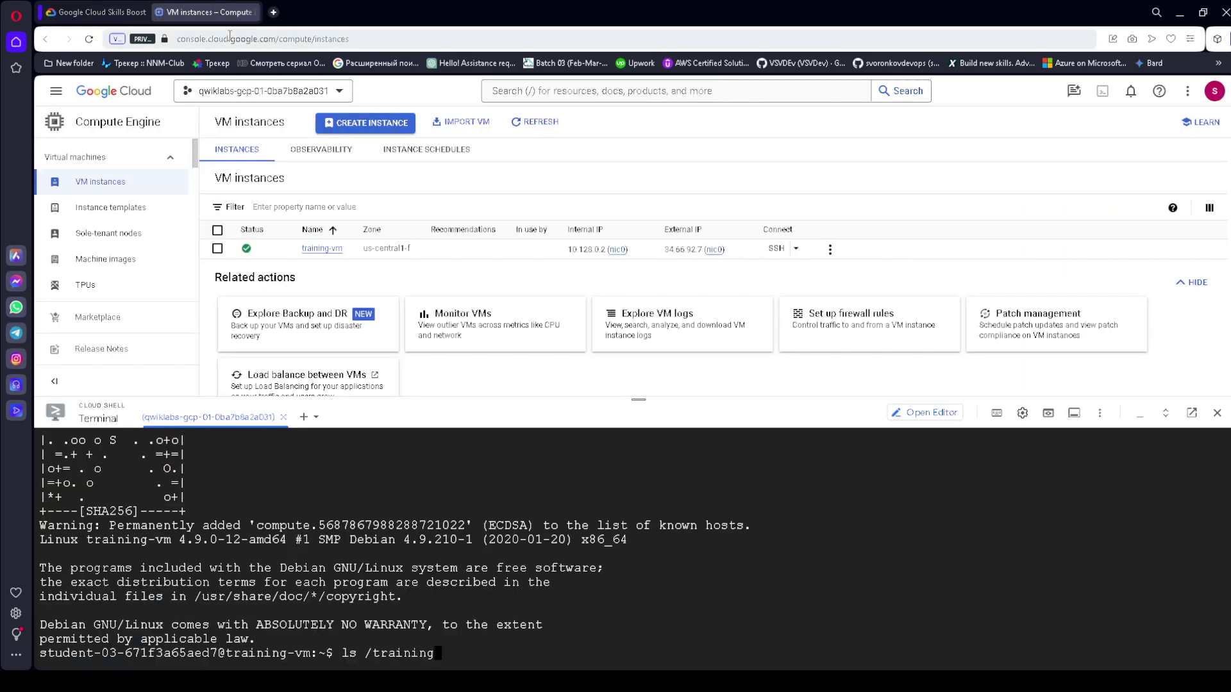
{"action": "key", "text": "Return"}
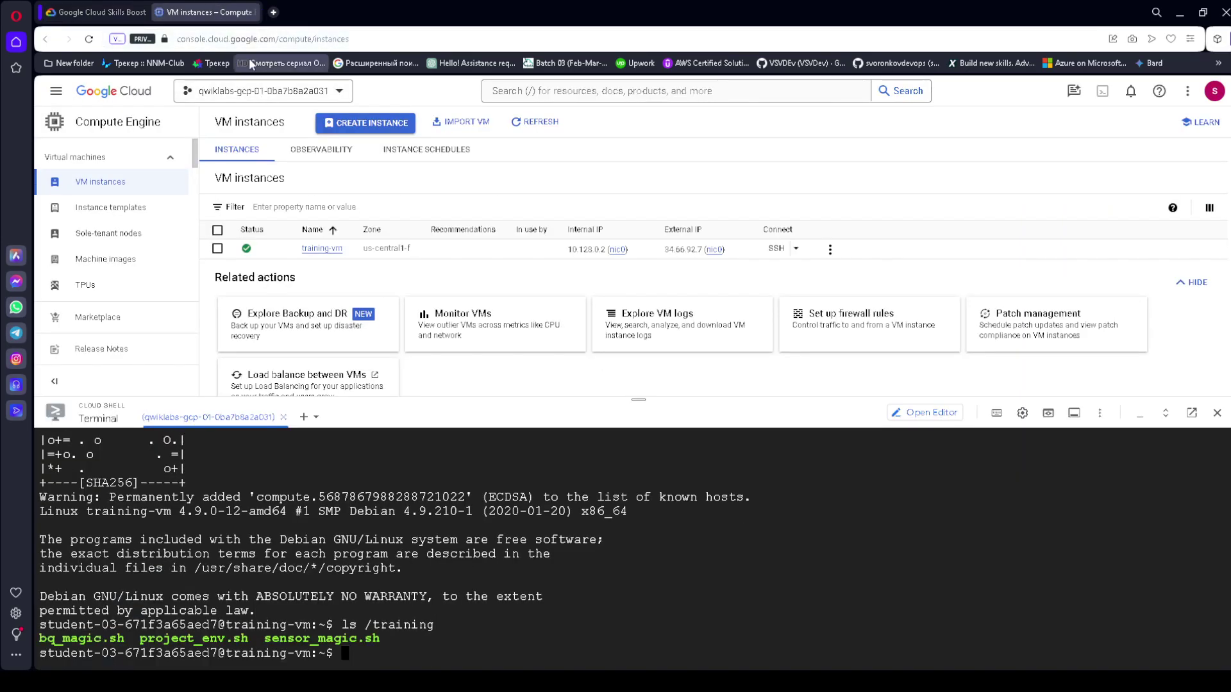
- Clone the GoogleCloudPlatform/training-data-analyst repository onto training-vm with the lab's git clone command
{"action": "left_click", "coordinate": [112, 12]}
{"action": "scroll", "coordinate": [502, 438], "scroll_direction": "down", "scroll_amount": 3}
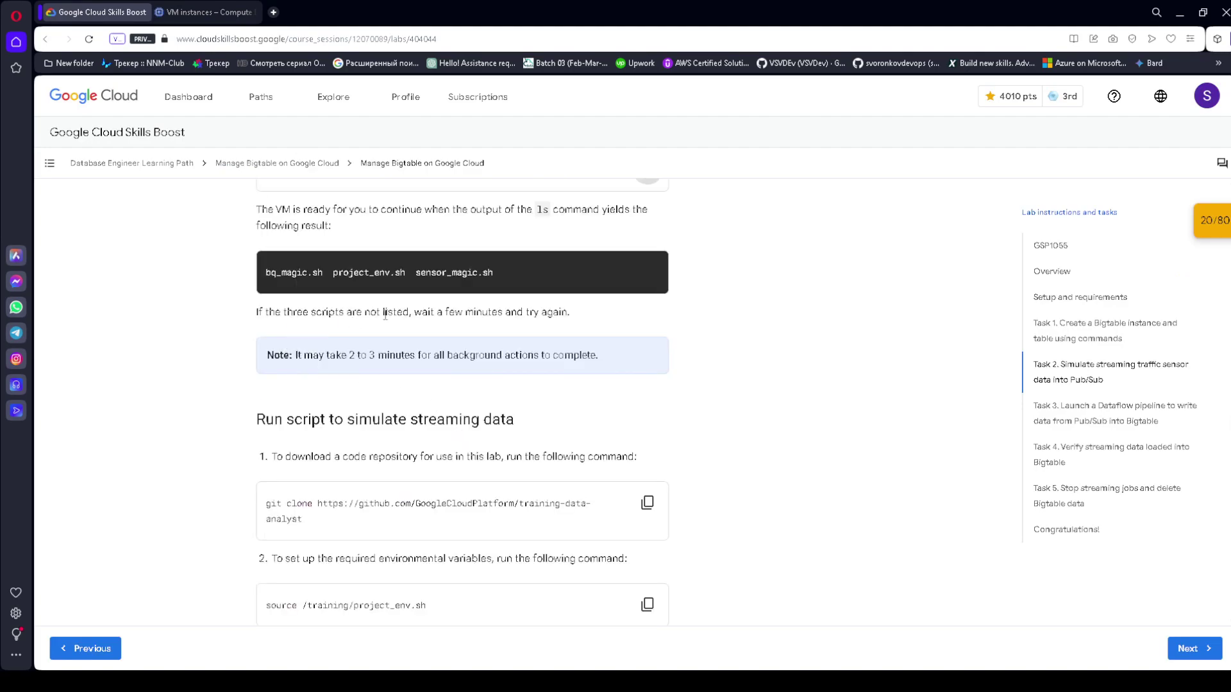
{"action": "scroll", "coordinate": [468, 358], "scroll_direction": "down", "scroll_amount": 2}
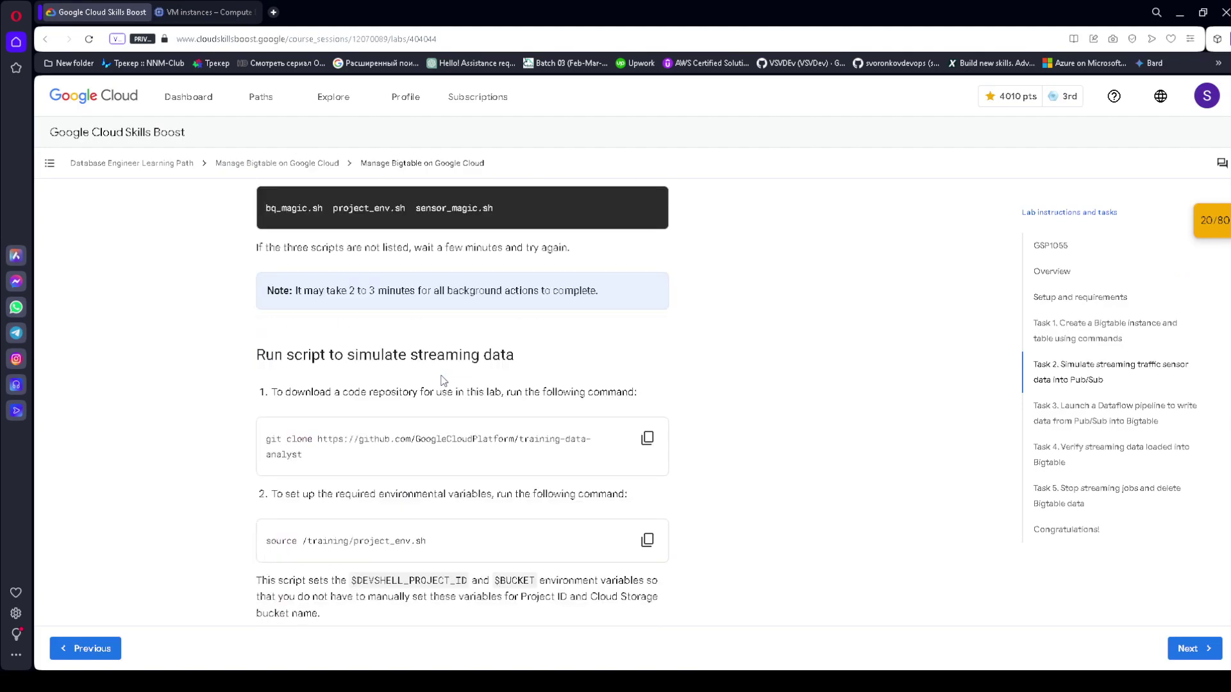
{"action": "left_click", "coordinate": [647, 373]}
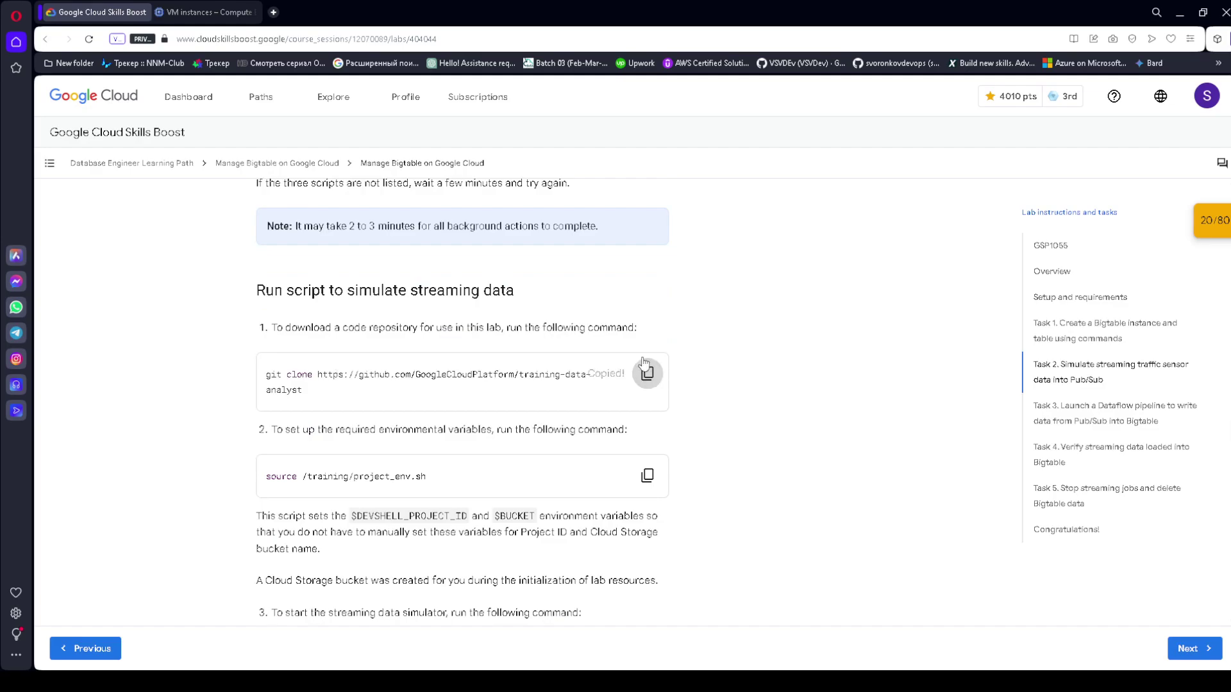
{"action": "left_click", "coordinate": [208, 13]}
{"action": "key", "text": "ctrl+v"}
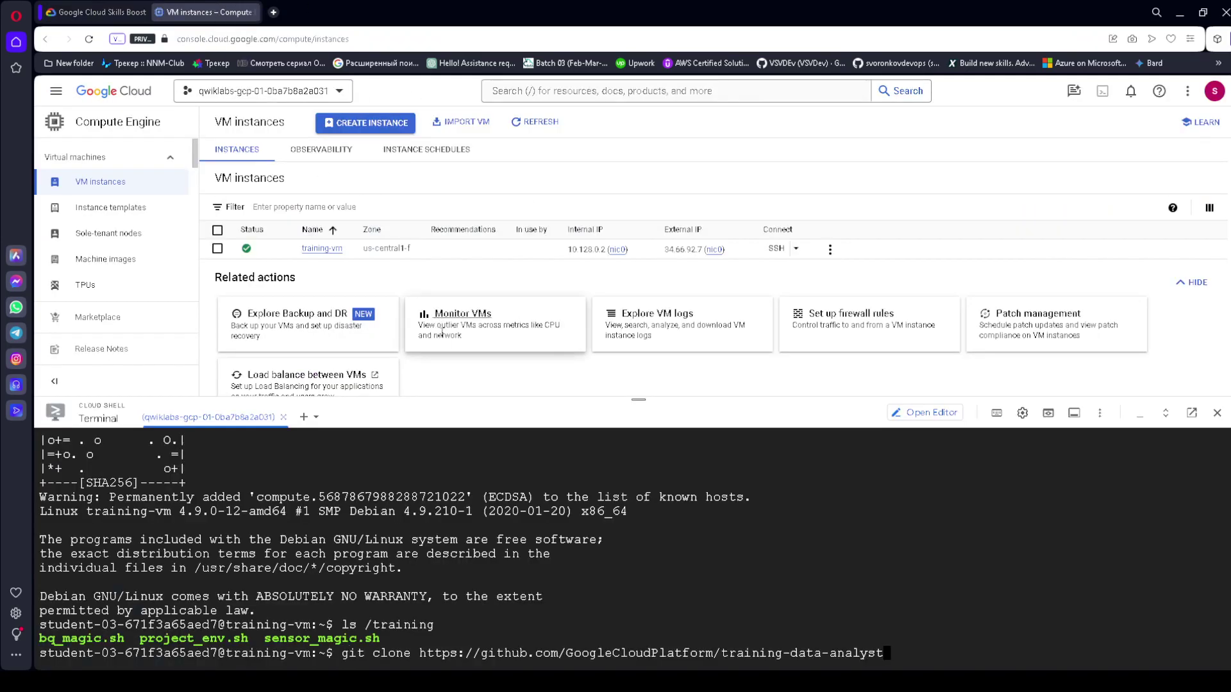
{"action": "key", "text": "Return"}
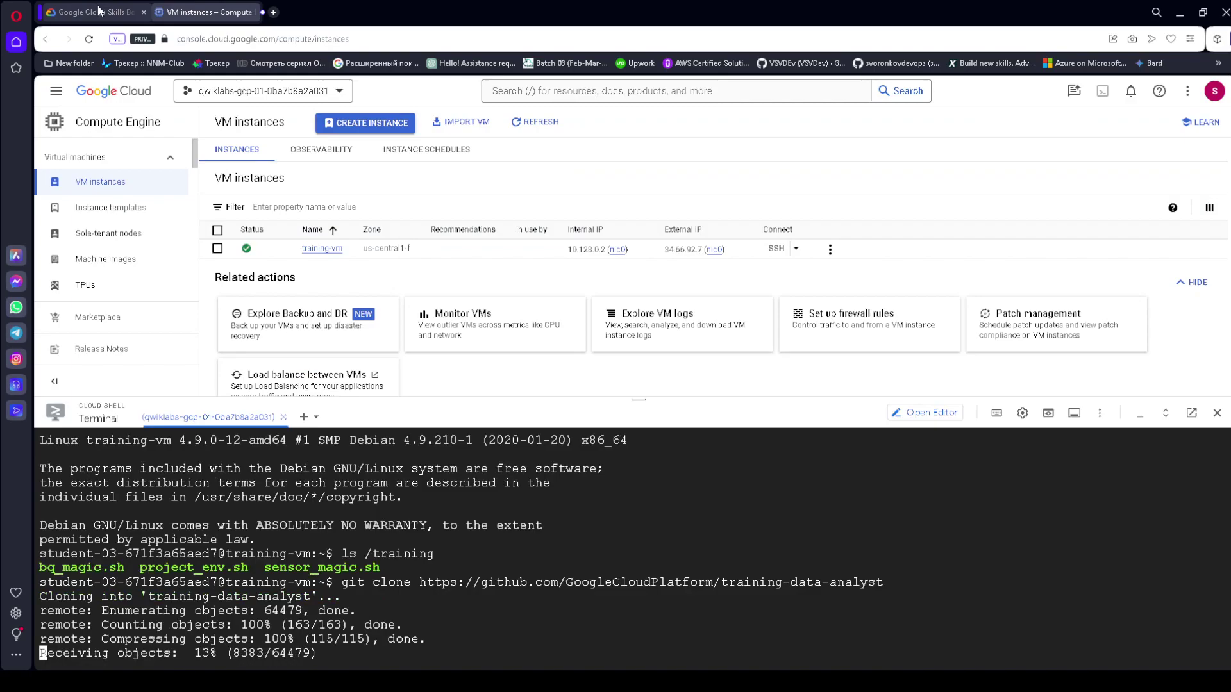
{"action": "left_click", "coordinate": [98, 11]}
{"action": "left_click", "coordinate": [647, 476]}
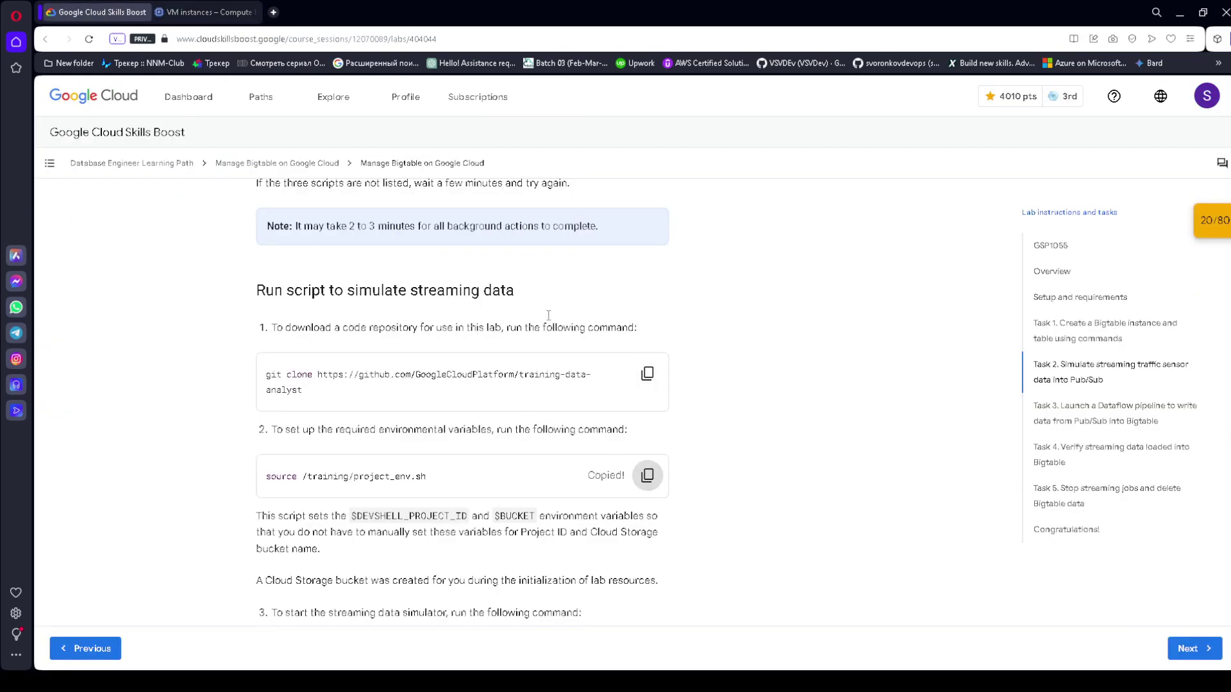
{"action": "left_click", "coordinate": [216, 14]}
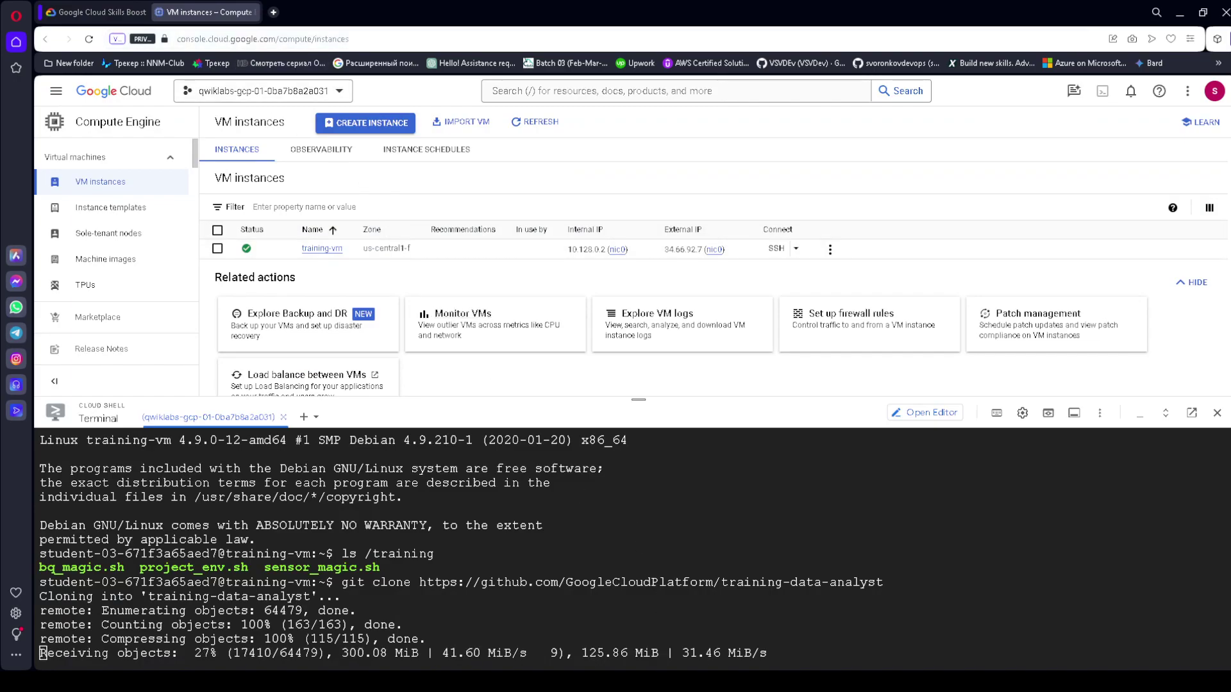
{"action": "key", "text": "ctrl+v"}
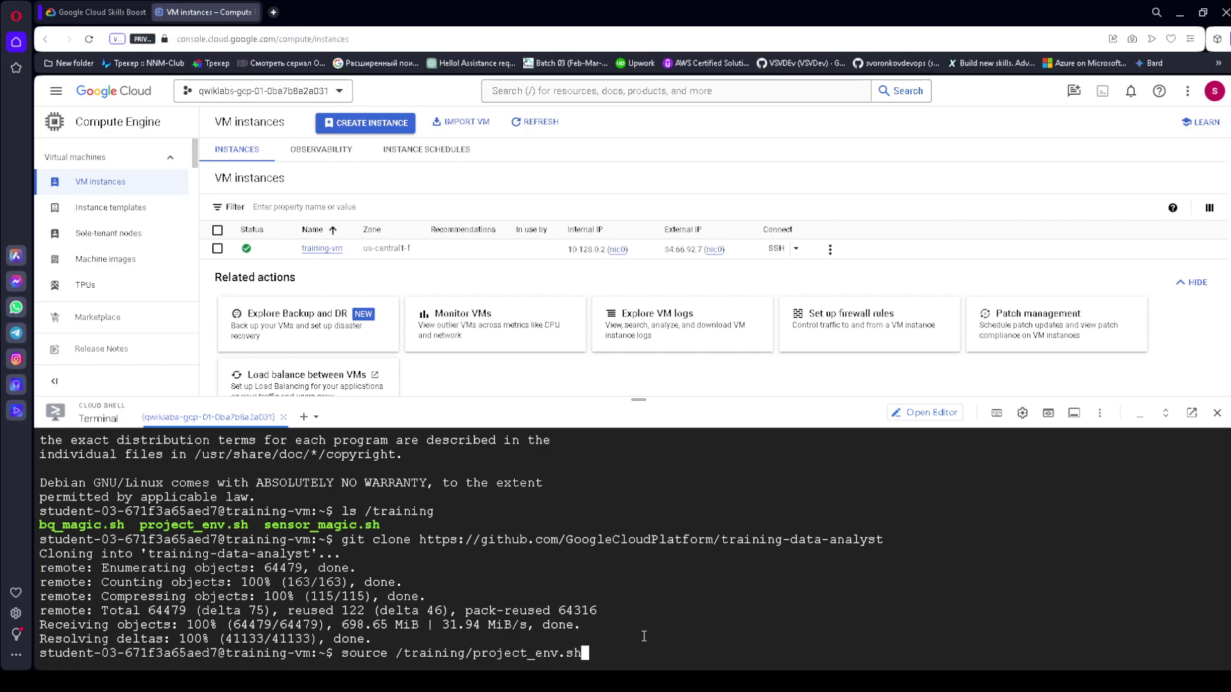
{"action": "key", "text": "BackSpace"}
{"action": "key", "text": "BackSpace"}
{"action": "key", "text": "BackSpace"}
{"action": "key", "text": "BackSpace"}
{"action": "key", "text": "BackSpace"}
{"action": "key", "text": "BackSpace"}
{"action": "key", "text": "BackSpace"}
{"action": "key", "text": "BackSpace"}
{"action": "key", "text": "BackSpace"}
{"action": "key", "text": "BackSpace"}
{"action": "key", "text": "BackSpace"}
{"action": "key", "text": "BackSpace"}
{"action": "key", "text": "BackSpace"}
{"action": "key", "text": "BackSpace"}
{"action": "key", "text": "BackSpace"}
{"action": "key", "text": "BackSpace"}
{"action": "key", "text": "BackSpace"}
{"action": "key", "text": "BackSpace"}
{"action": "key", "text": "BackSpace"}
{"action": "key", "text": "BackSpace"}
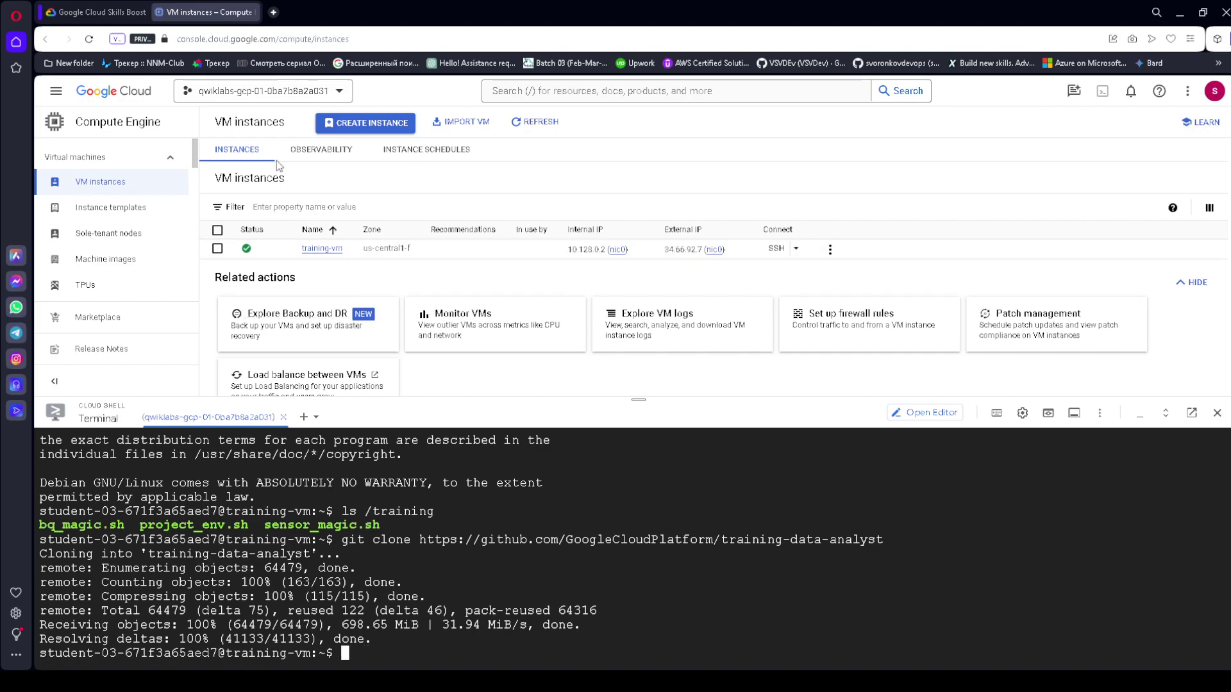
- Set up the environment variables on training-vm by running the lab's source /training/project_env.sh command
{"action": "left_click", "coordinate": [84, 3]}
{"action": "left_click", "coordinate": [649, 474]}
{"action": "left_click", "coordinate": [228, 14]}
{"action": "key", "text": "ctrl+v"}
{"action": "key", "text": "Return"}
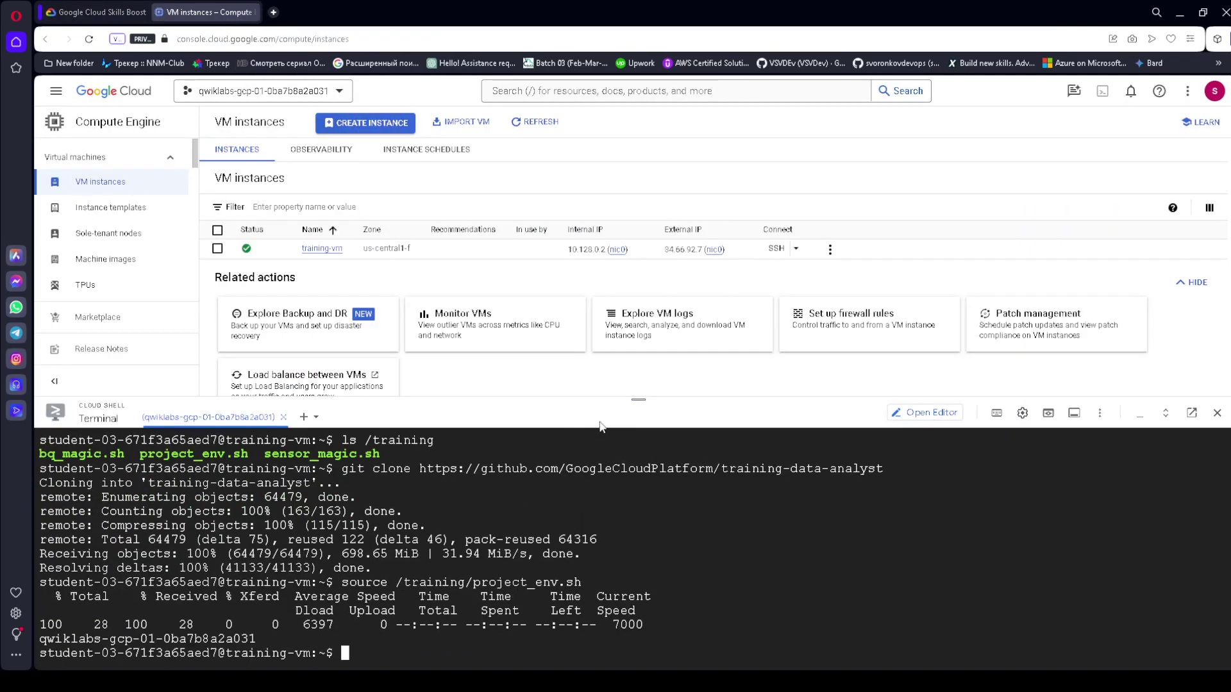
- Start the streaming data simulator on training-vm by running the lab's /training/sensor_magic.sh script
{"action": "left_click", "coordinate": [103, 12]}
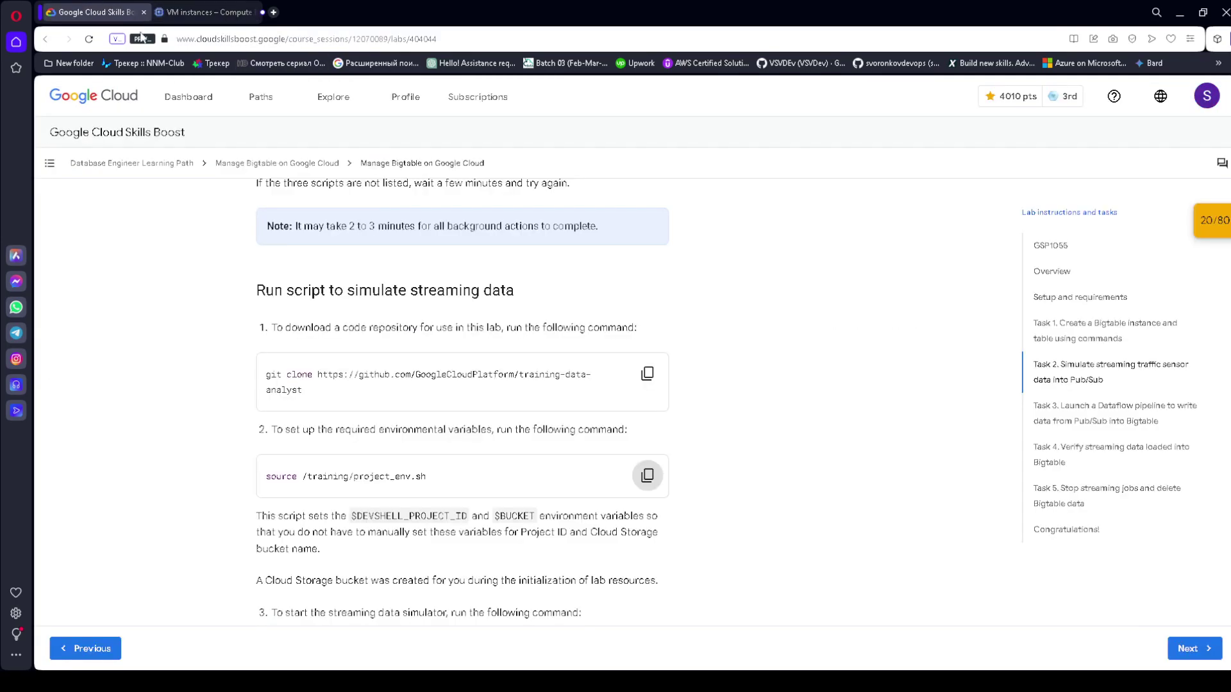
{"action": "scroll", "coordinate": [583, 323], "scroll_direction": "down", "scroll_amount": 3}
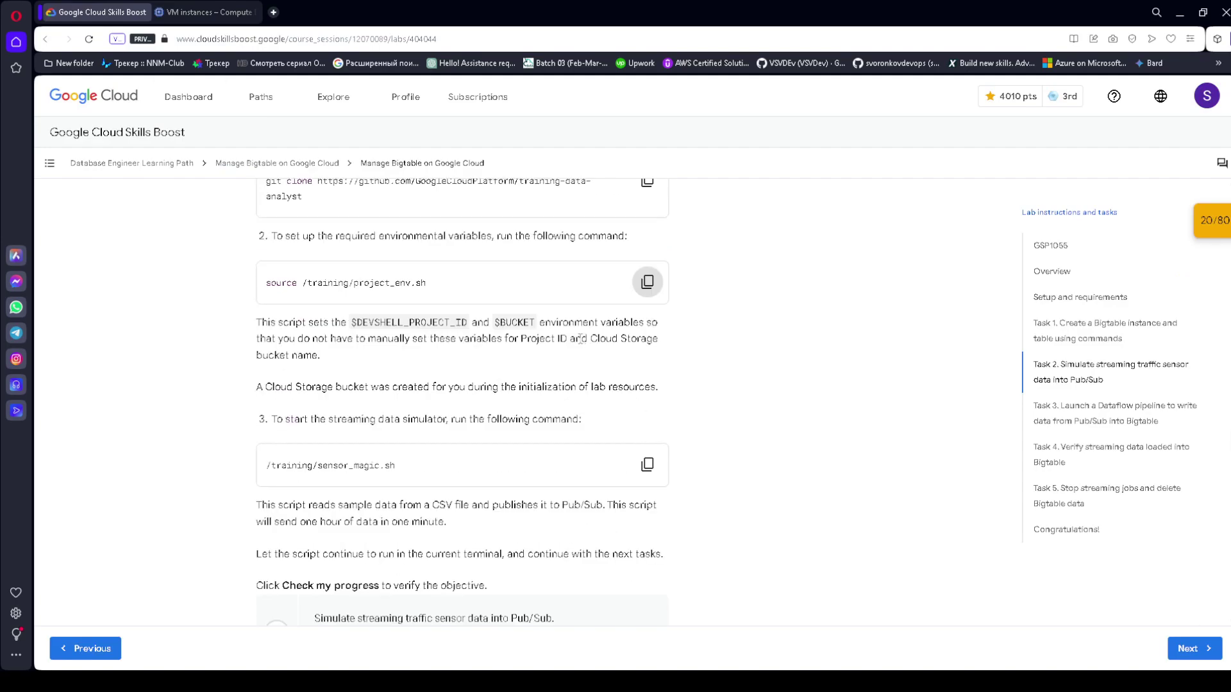
{"action": "left_click", "coordinate": [647, 464]}
{"action": "left_click", "coordinate": [236, 7]}
{"action": "key", "text": "ctrl+v"}
{"action": "key", "text": "Return"}
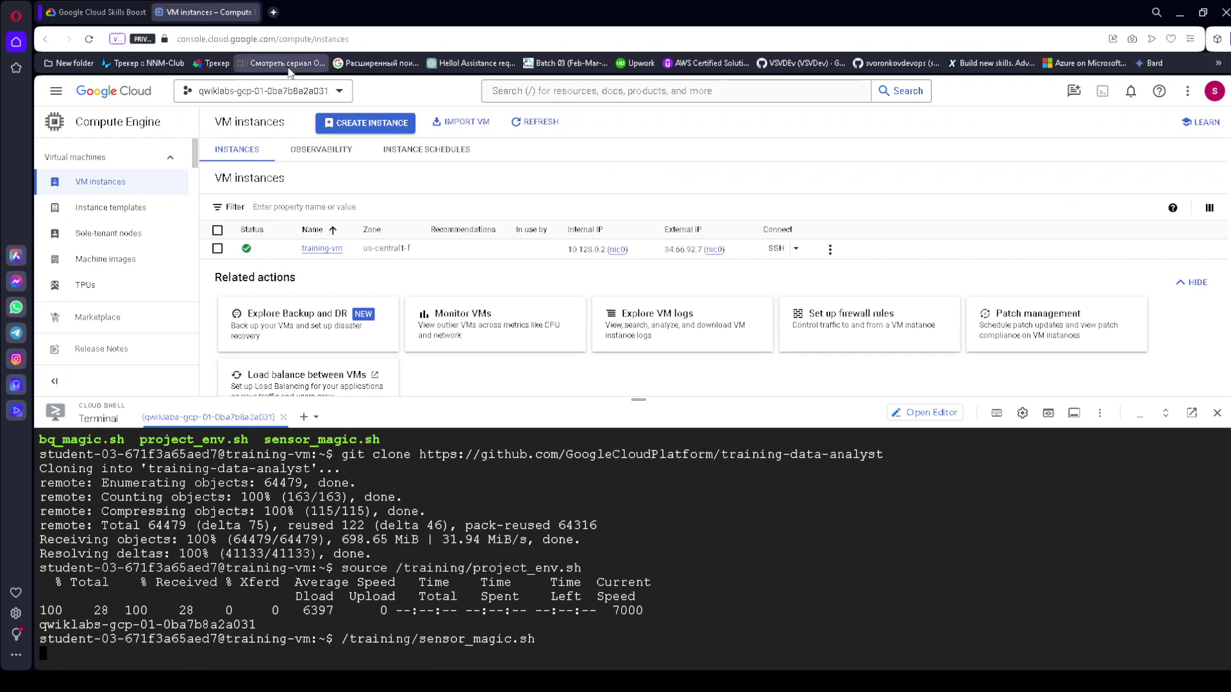
- Verify the lab objective "Simulate streaming traffic sensor data into Pub/Sub" through its progress check at the end of Task 2
{"action": "left_click", "coordinate": [96, 11]}
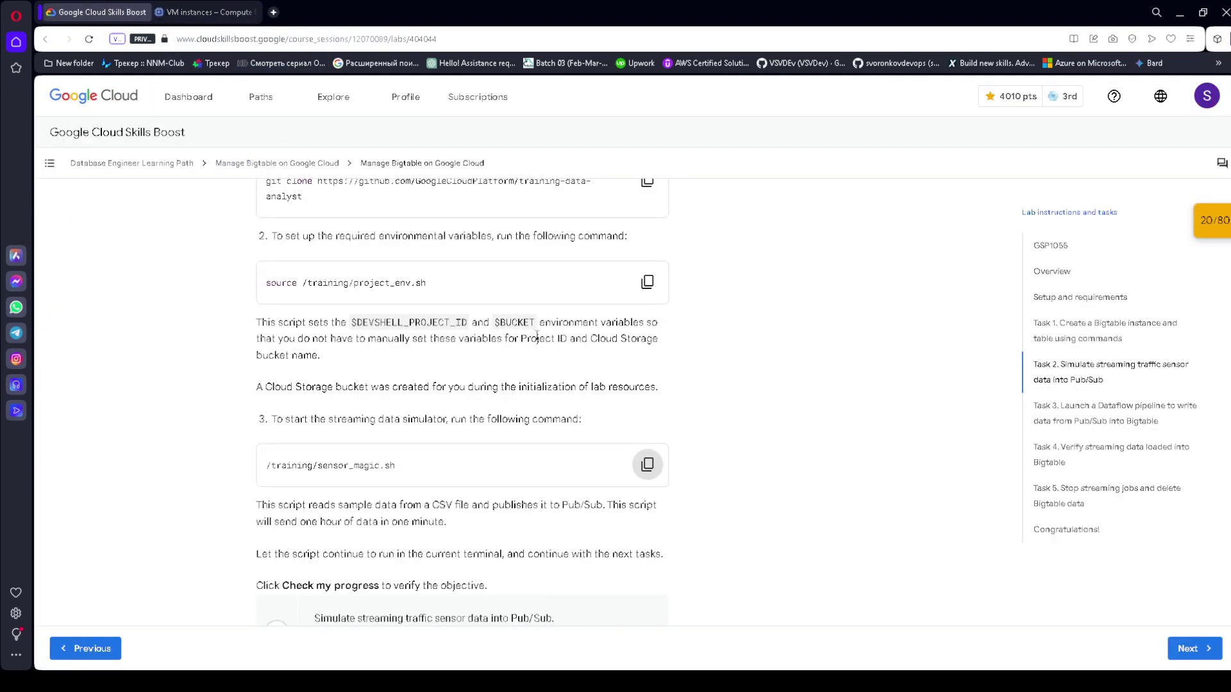
{"action": "scroll", "coordinate": [575, 373], "scroll_direction": "down", "scroll_amount": 1}
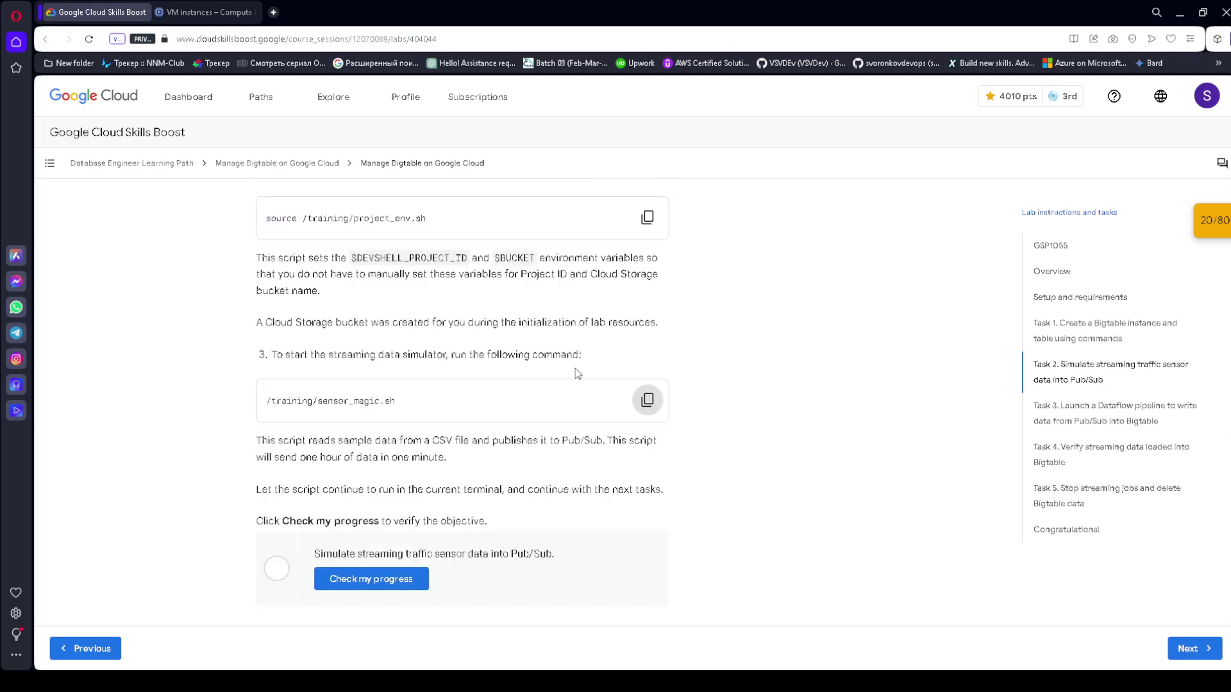
{"action": "scroll", "coordinate": [575, 374], "scroll_direction": "down", "scroll_amount": 1}
{"action": "left_click", "coordinate": [219, 9]}
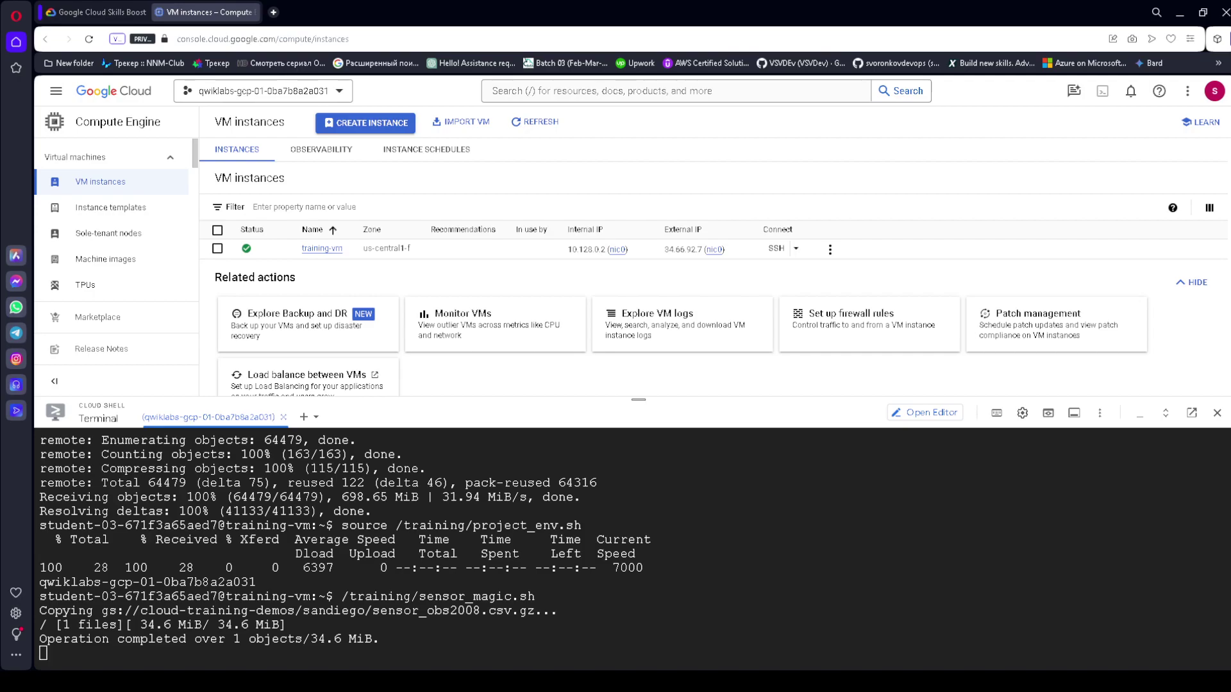
{"action": "key", "text": "ctrl+shift+Tab"}
{"action": "left_click", "coordinate": [390, 517]}
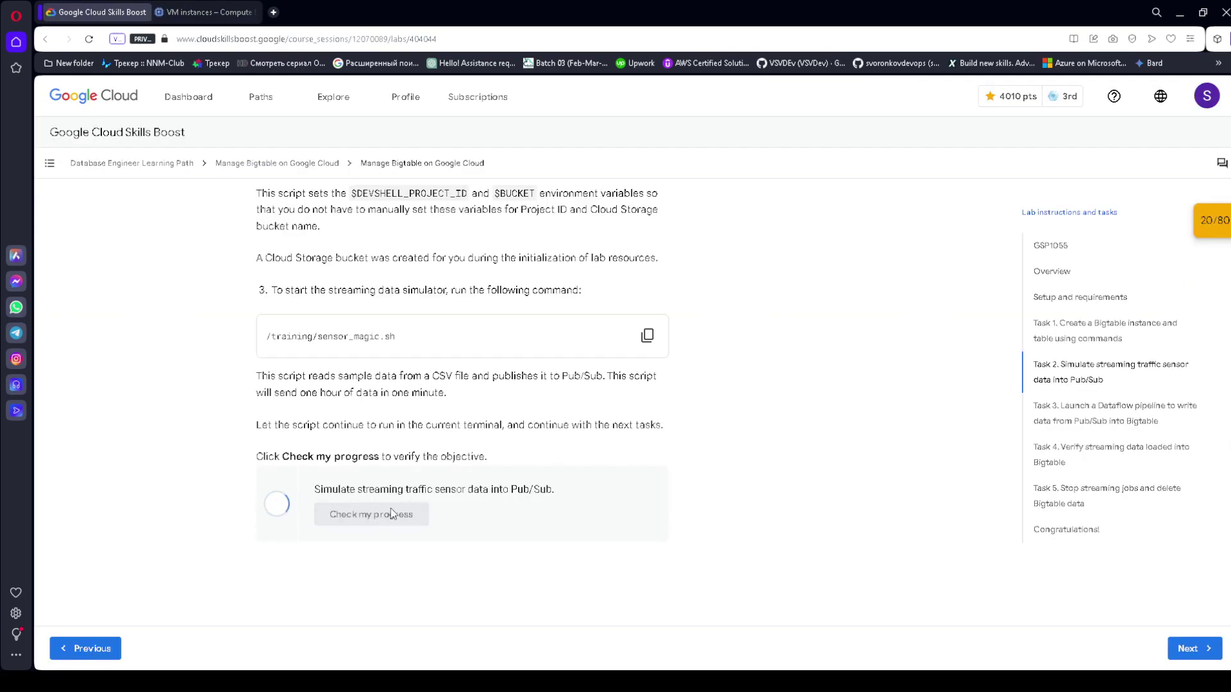
- Check the Pub/Sub streaming objective in the lab's Checkpoints list as well and collapse the list
{"action": "left_click", "coordinate": [1213, 220]}
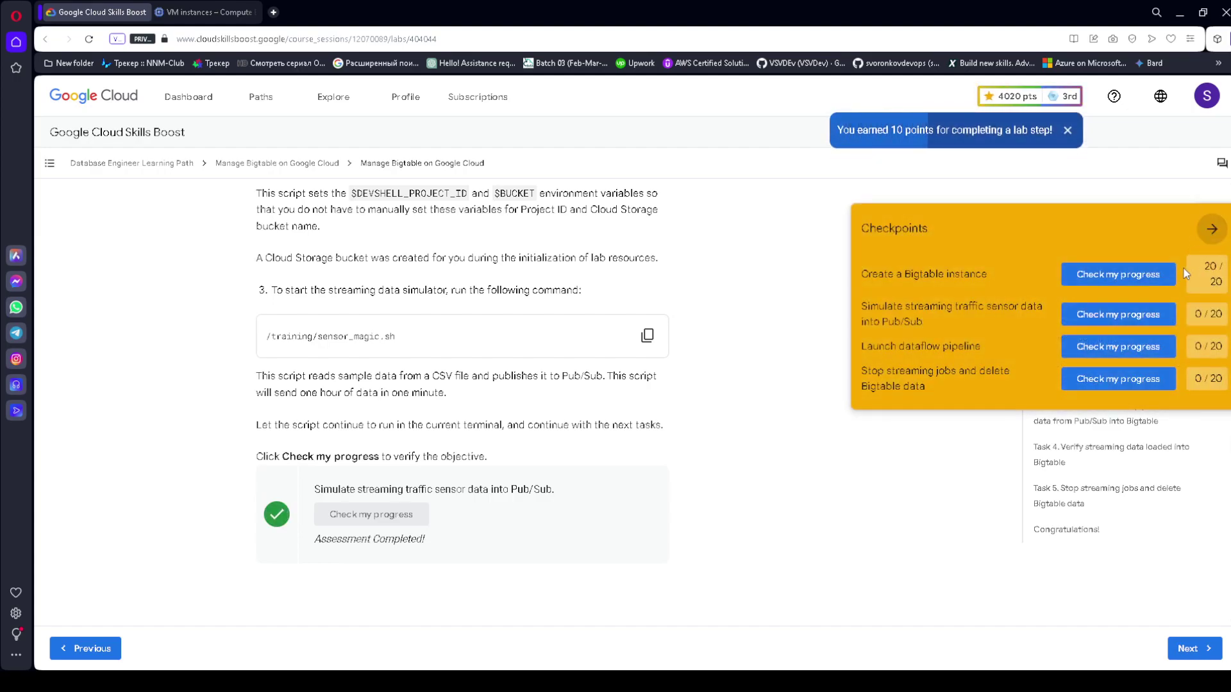
{"action": "left_click", "coordinate": [1153, 314]}
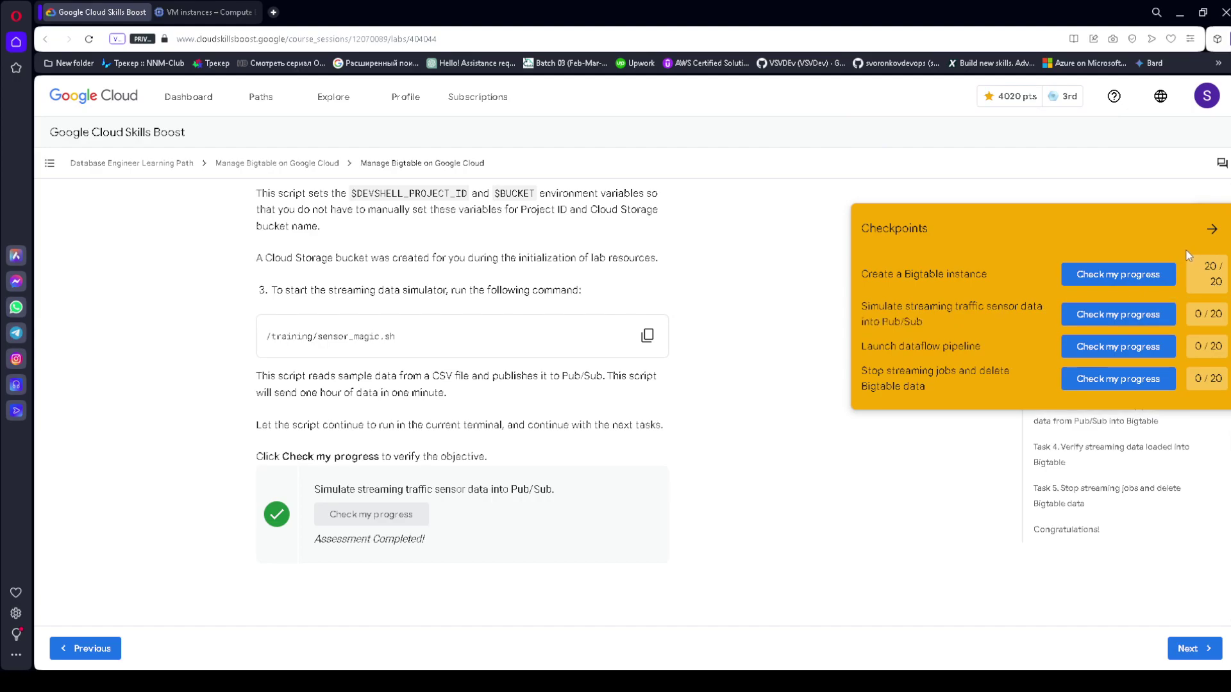
{"action": "left_click", "coordinate": [1174, 317]}
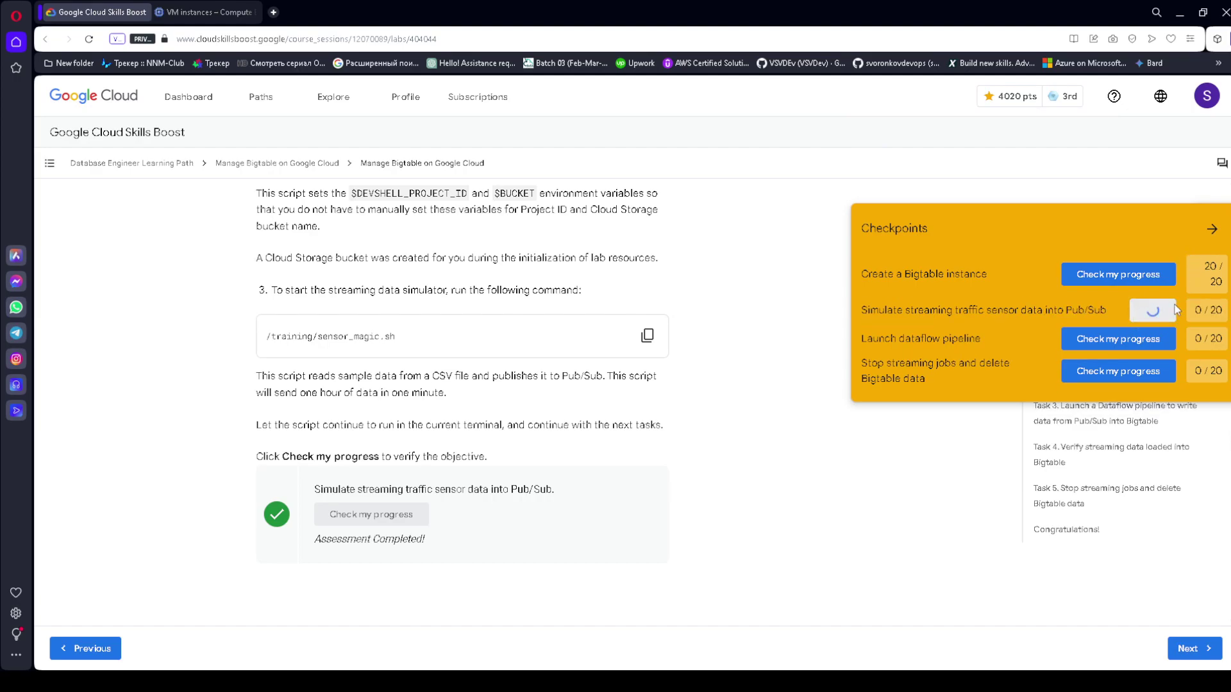
{"action": "left_click", "coordinate": [1204, 229]}
- Look over the simulator's output on training-vm and read the introduction of Task 3 in the lab instructions
{"action": "left_click", "coordinate": [206, 11]}
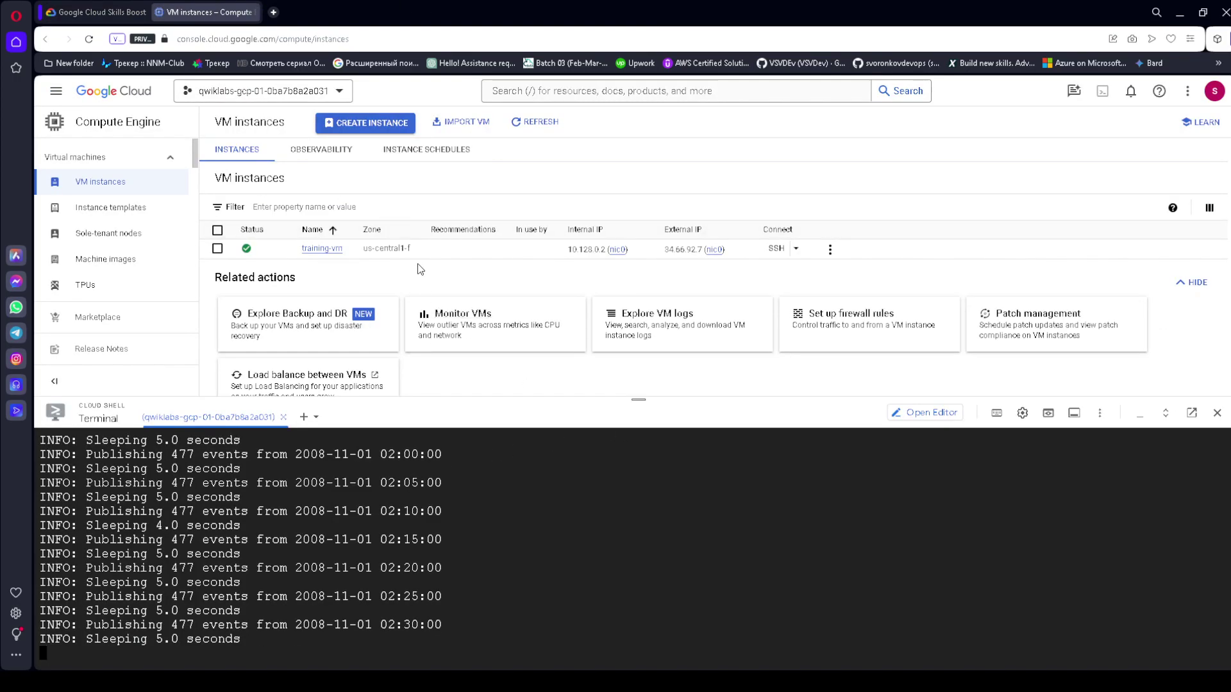
{"action": "left_click", "coordinate": [83, 3]}
{"action": "scroll", "coordinate": [591, 350], "scroll_direction": "down", "scroll_amount": 5}
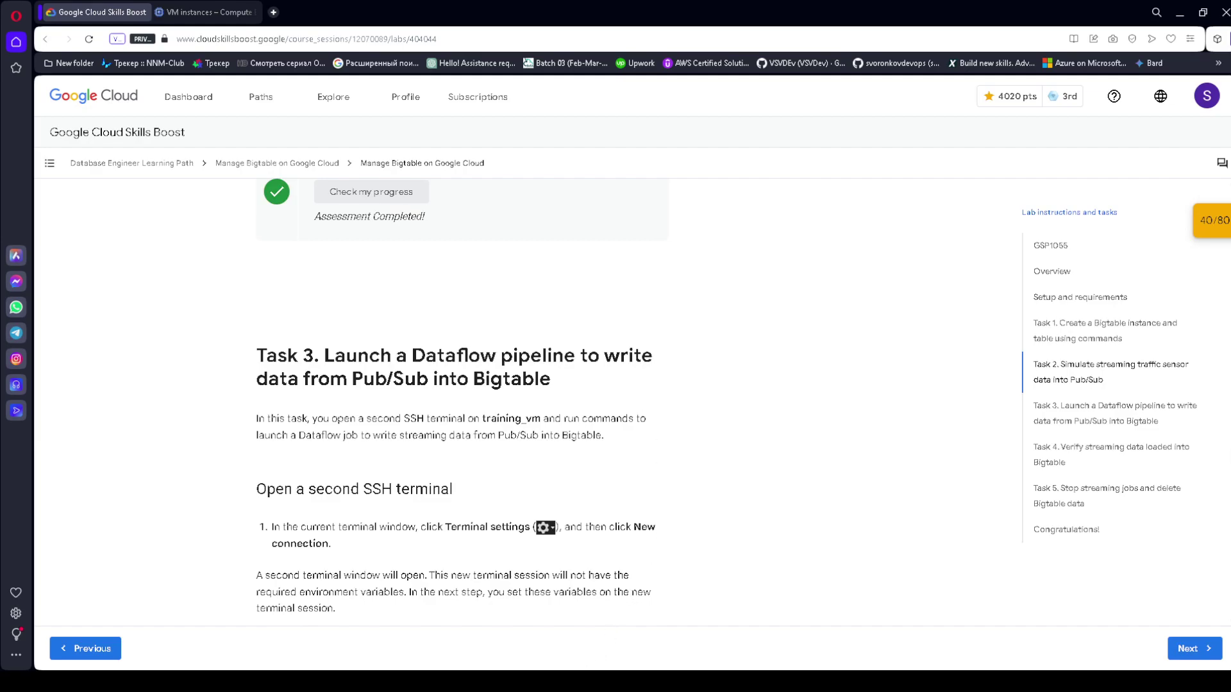
{"action": "scroll", "coordinate": [462, 398], "scroll_direction": "up", "scroll_amount": 4}
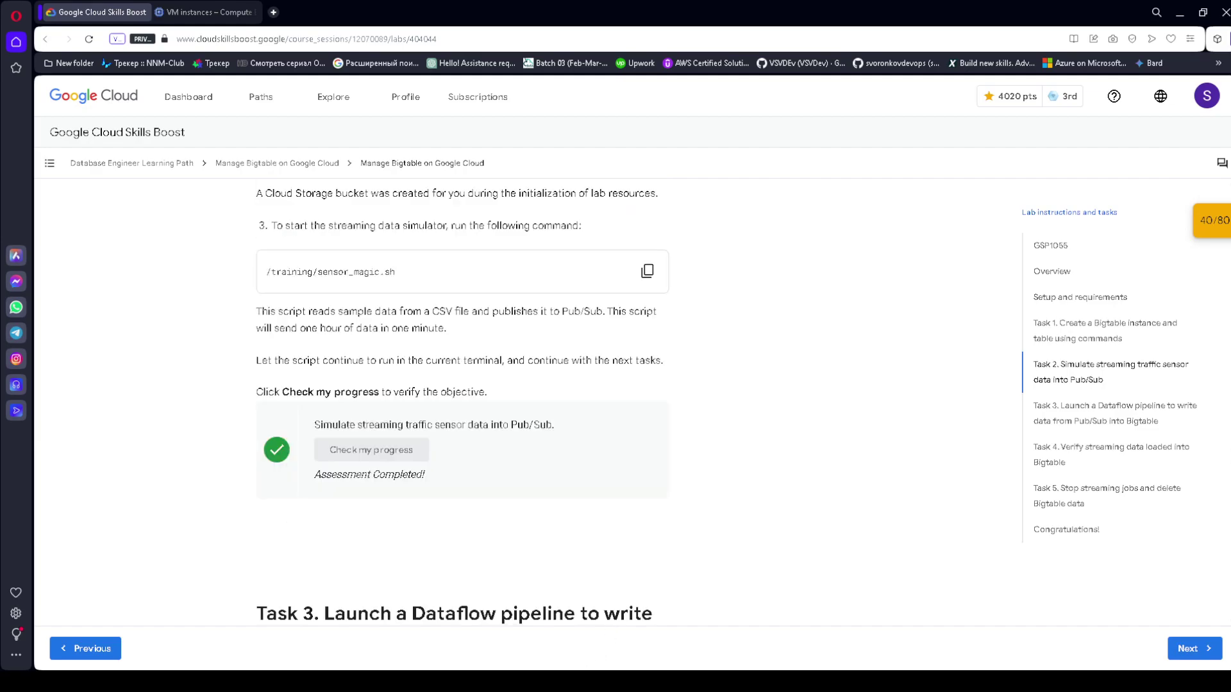
{"action": "scroll", "coordinate": [480, 398], "scroll_direction": "down", "scroll_amount": 4}
{"action": "left_click_drag", "start_coordinate": [306, 357], "coordinate": [648, 393]}
{"action": "scroll", "coordinate": [565, 415], "scroll_direction": "down", "scroll_amount": 3}
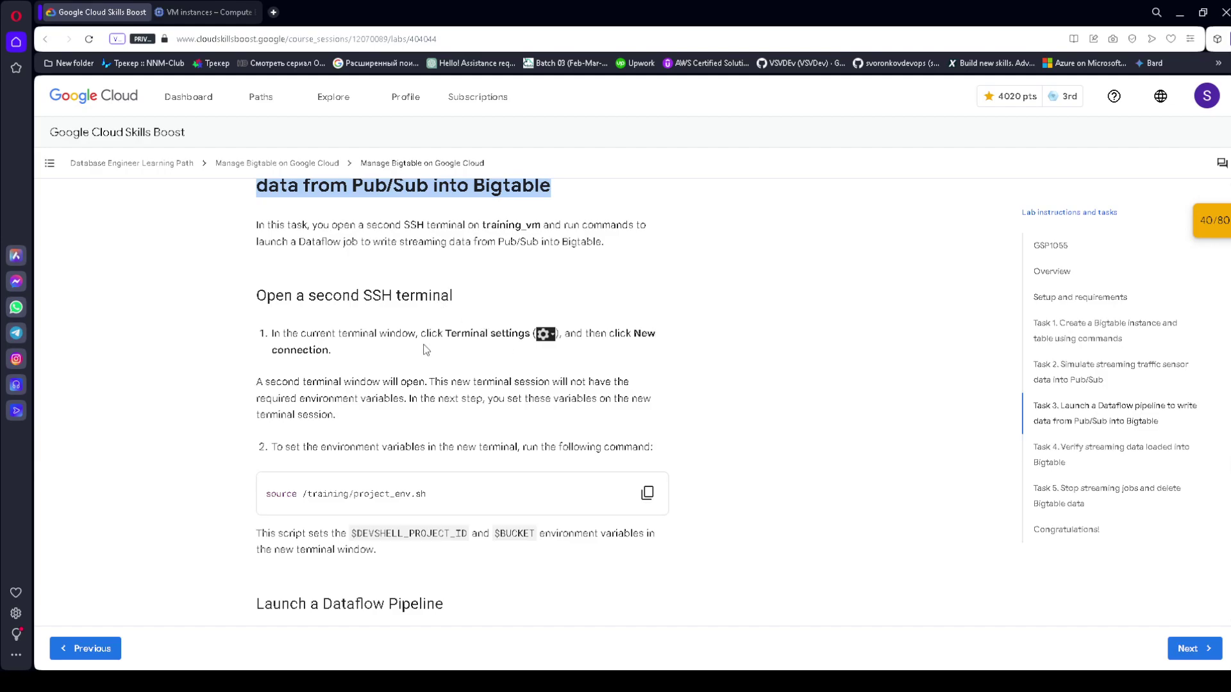
- Copy the lab's source /training/project_env.sh command and open a second Cloud Shell terminal session
{"action": "scroll", "coordinate": [352, 417], "scroll_direction": "down", "scroll_amount": 1}
{"action": "left_click", "coordinate": [646, 429]}
{"action": "left_click", "coordinate": [199, 12]}
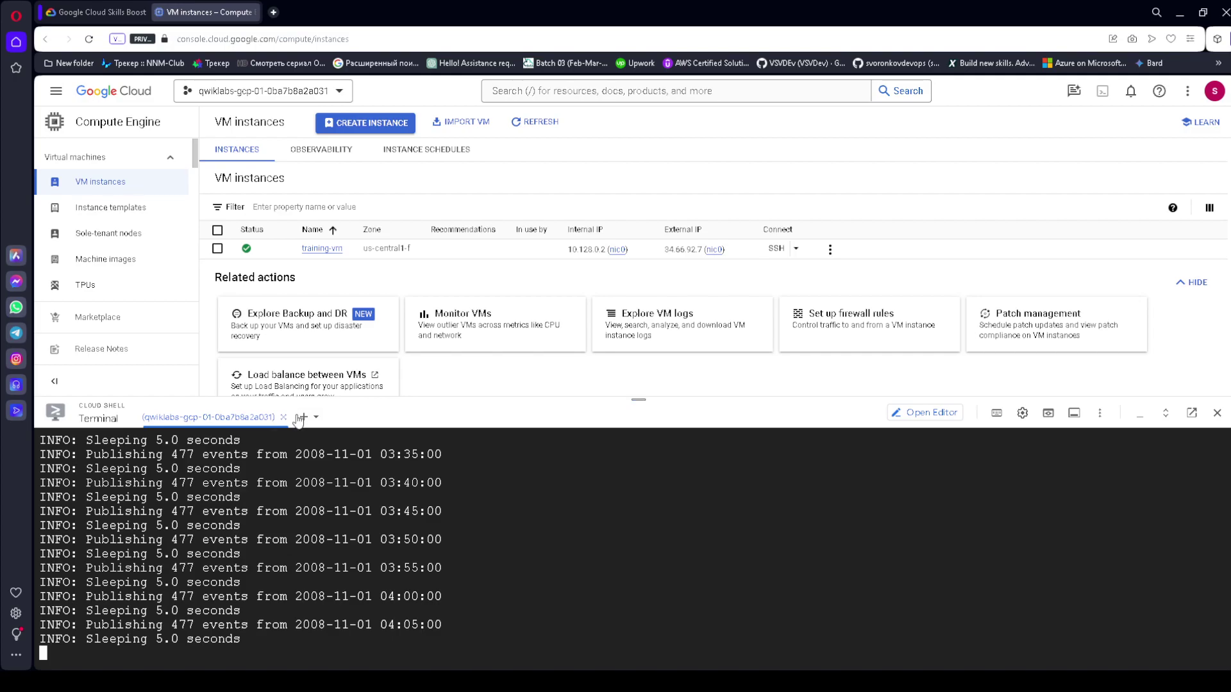
{"action": "left_click", "coordinate": [394, 417]}
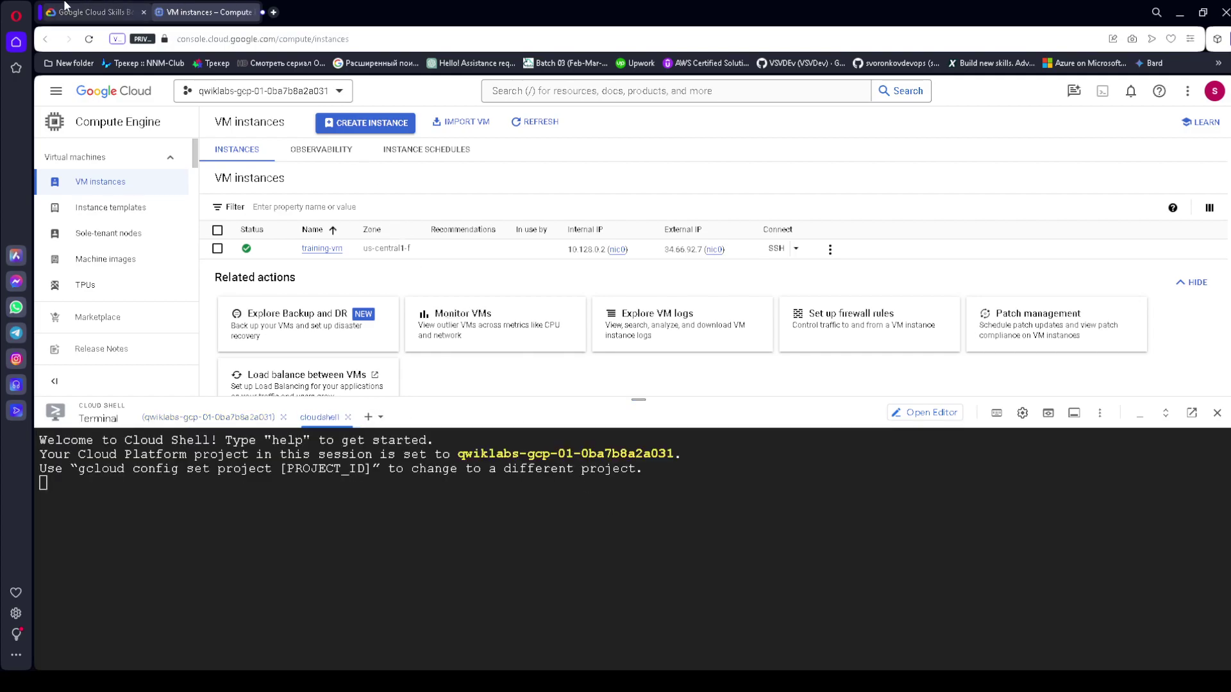
{"action": "left_click", "coordinate": [80, 11]}
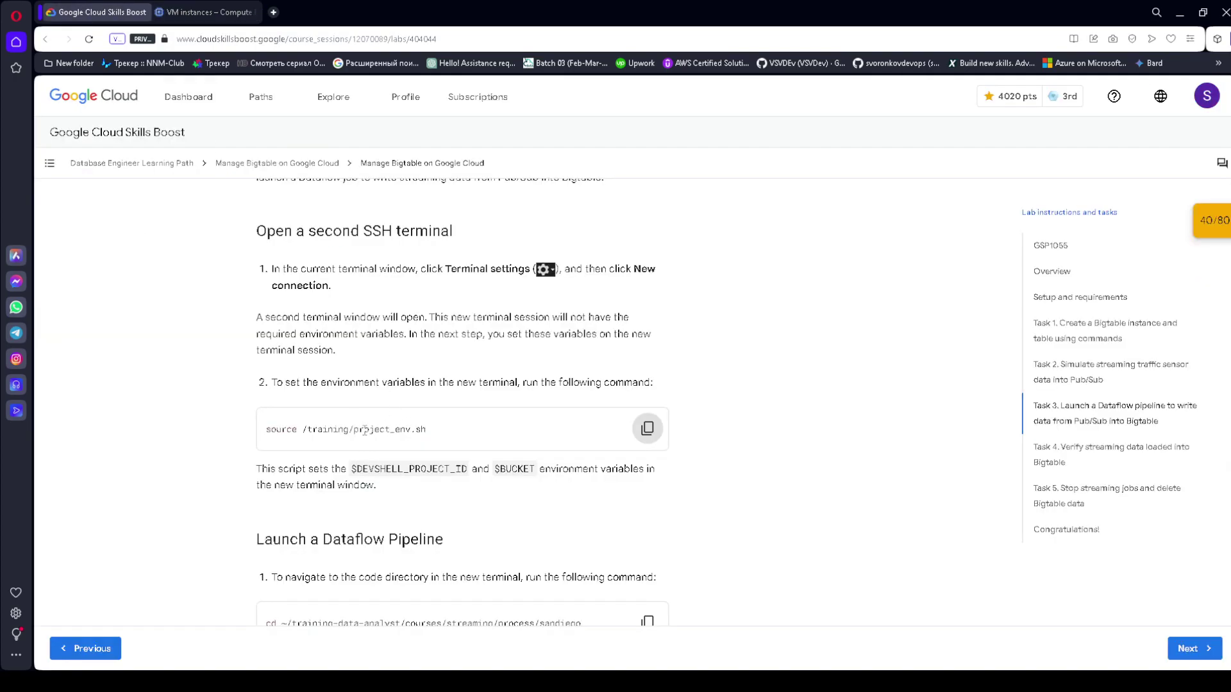
{"action": "left_click", "coordinate": [200, 12]}
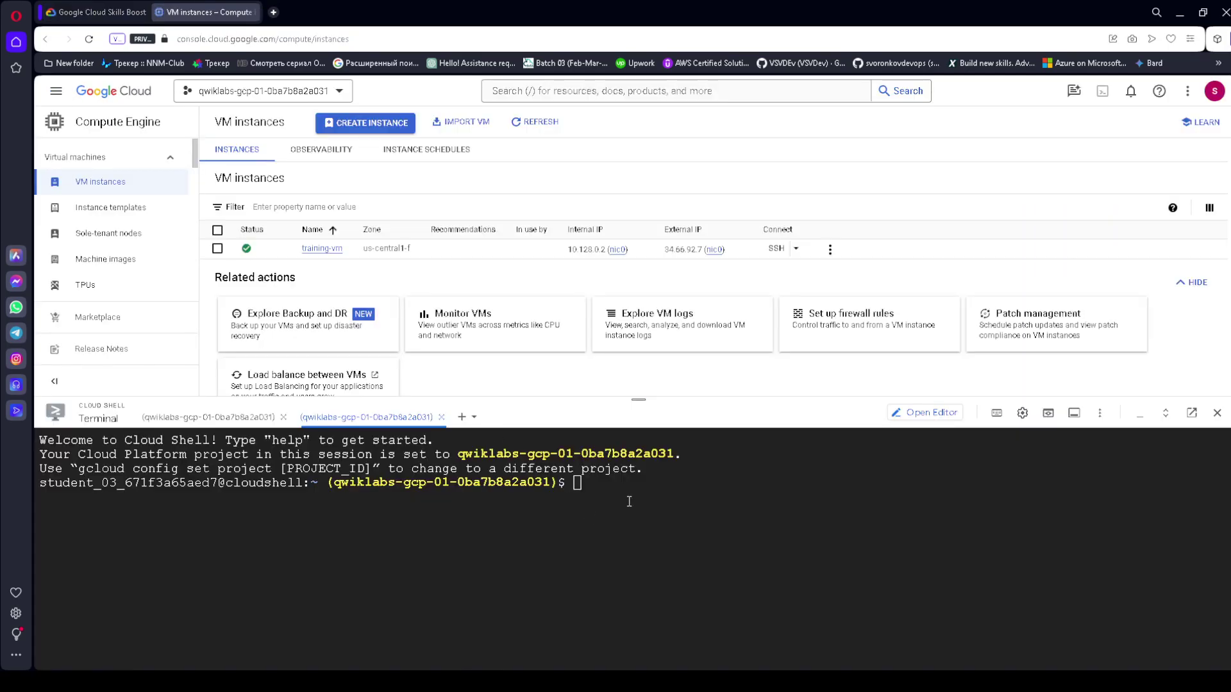
- Connect the second terminal to training-vm with its gcloud SSH command and set the environment variables with source /training/project_env.sh
{"action": "left_click", "coordinate": [796, 249]}
{"action": "left_click", "coordinate": [827, 347]}
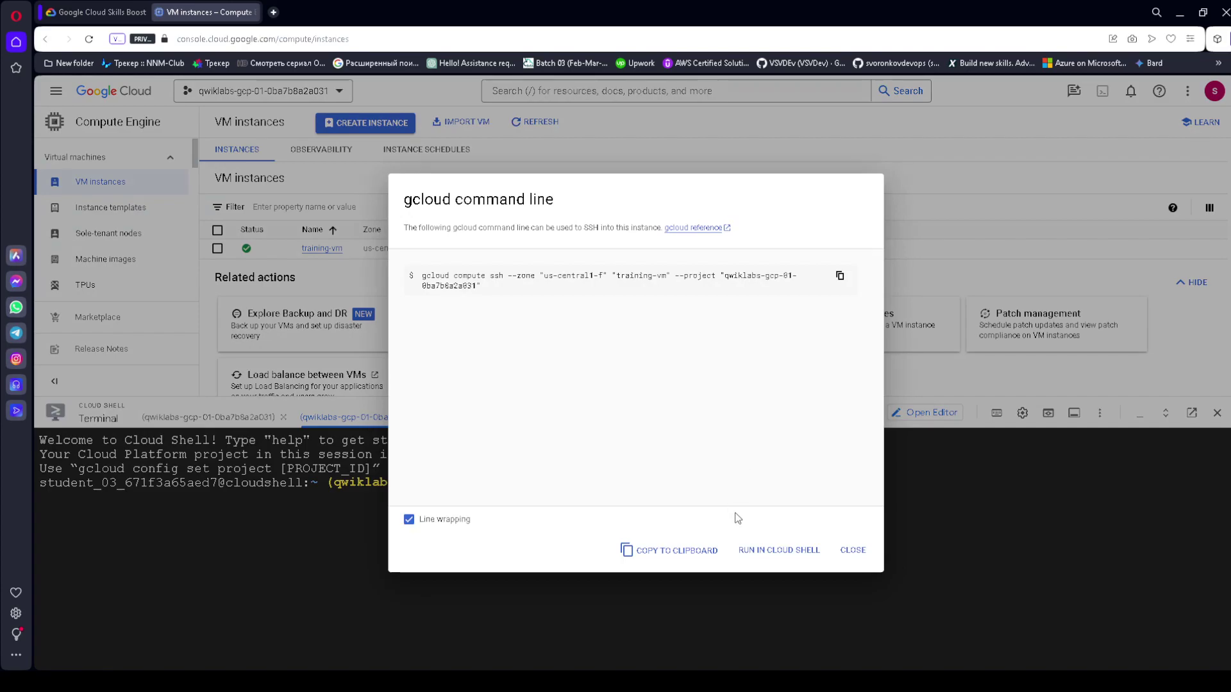
{"action": "left_click", "coordinate": [801, 554]}
{"action": "key", "text": "Return"}
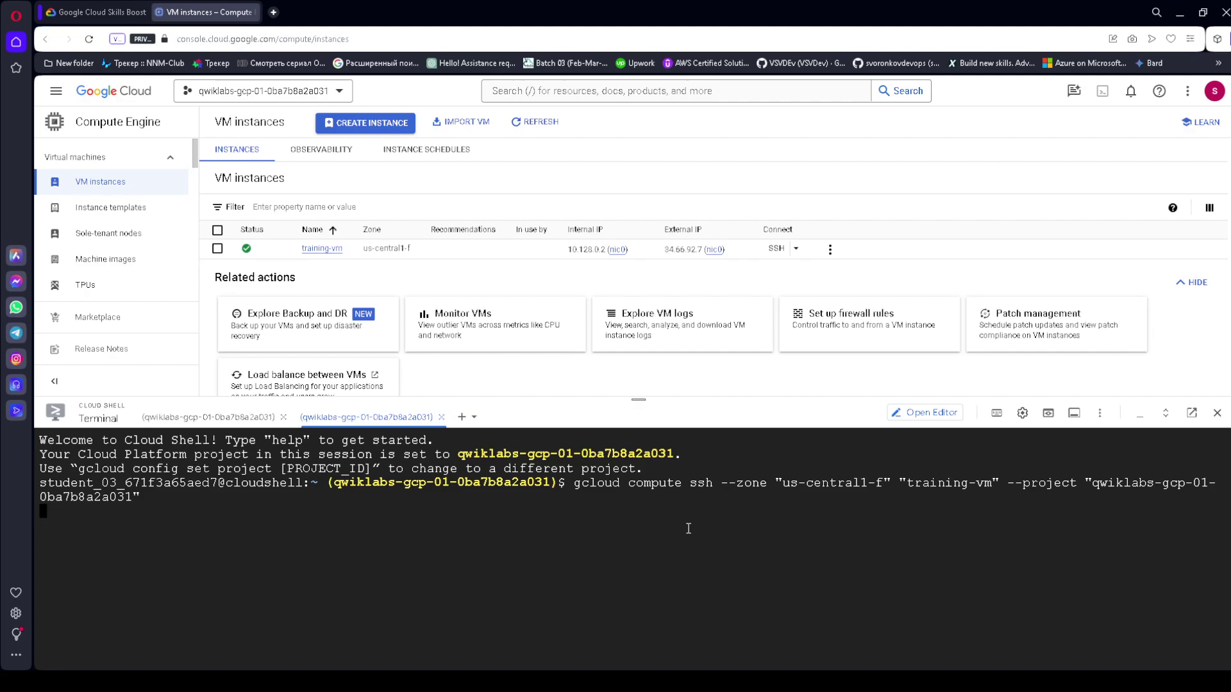
{"action": "key", "text": "ctrl+v"}
{"action": "key", "text": "Return"}
- Navigate to the code directory by running the lab's cd ~/training-data-analyst/courses/streaming/process/sandiego command in the second training-vm session
{"action": "left_click", "coordinate": [93, 11]}
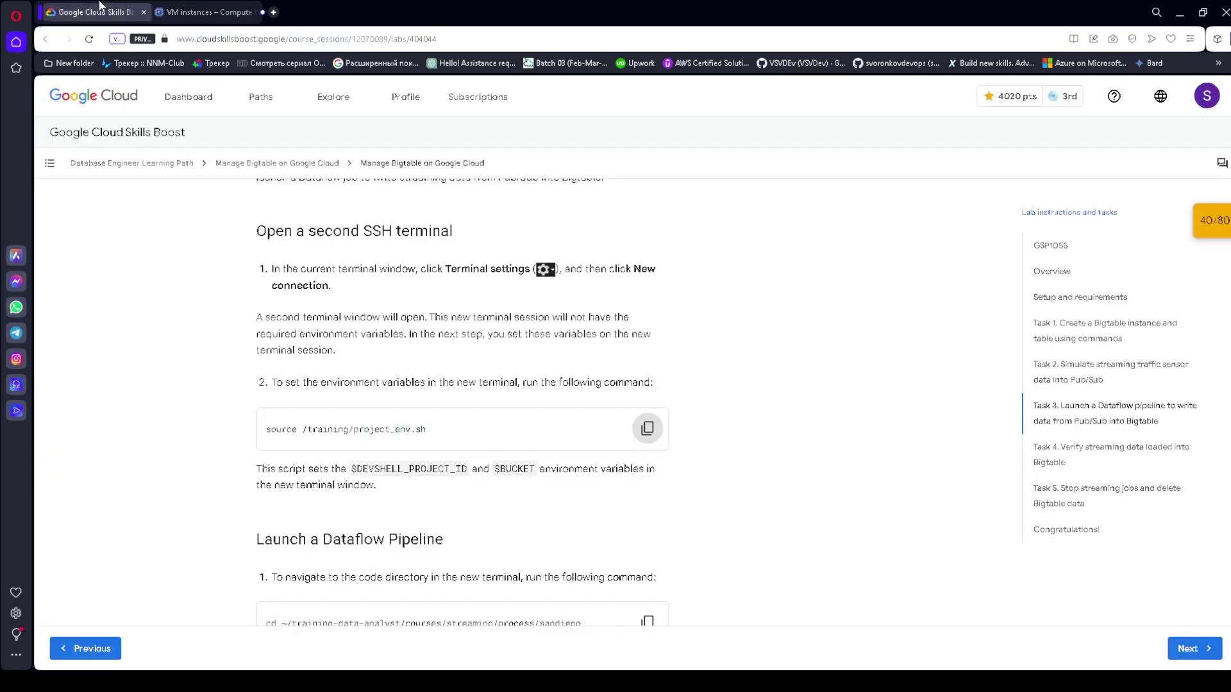
{"action": "scroll", "coordinate": [616, 468], "scroll_direction": "down", "scroll_amount": 1}
{"action": "scroll", "coordinate": [614, 433], "scroll_direction": "down", "scroll_amount": 2}
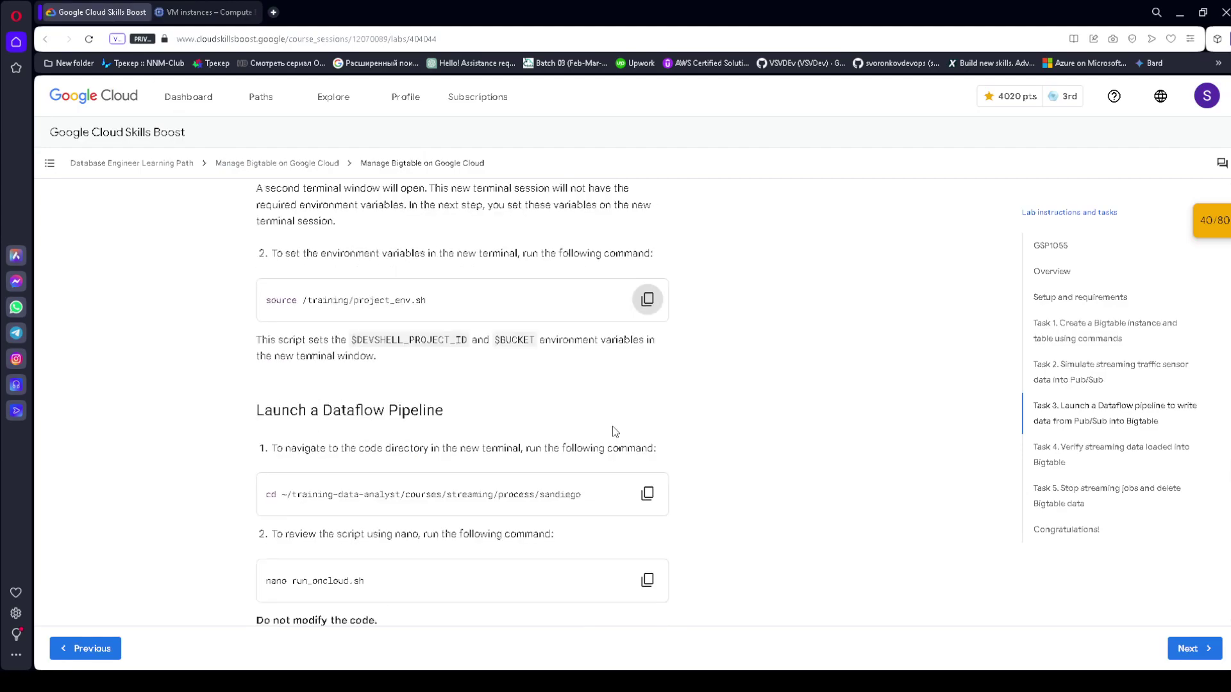
{"action": "left_click_drag", "start_coordinate": [232, 339], "coordinate": [499, 340]}
{"action": "scroll", "coordinate": [569, 363], "scroll_direction": "down", "scroll_amount": 1}
{"action": "left_click", "coordinate": [647, 364]}
{"action": "left_click", "coordinate": [209, 11]}
{"action": "key", "text": "ctrl+v"}
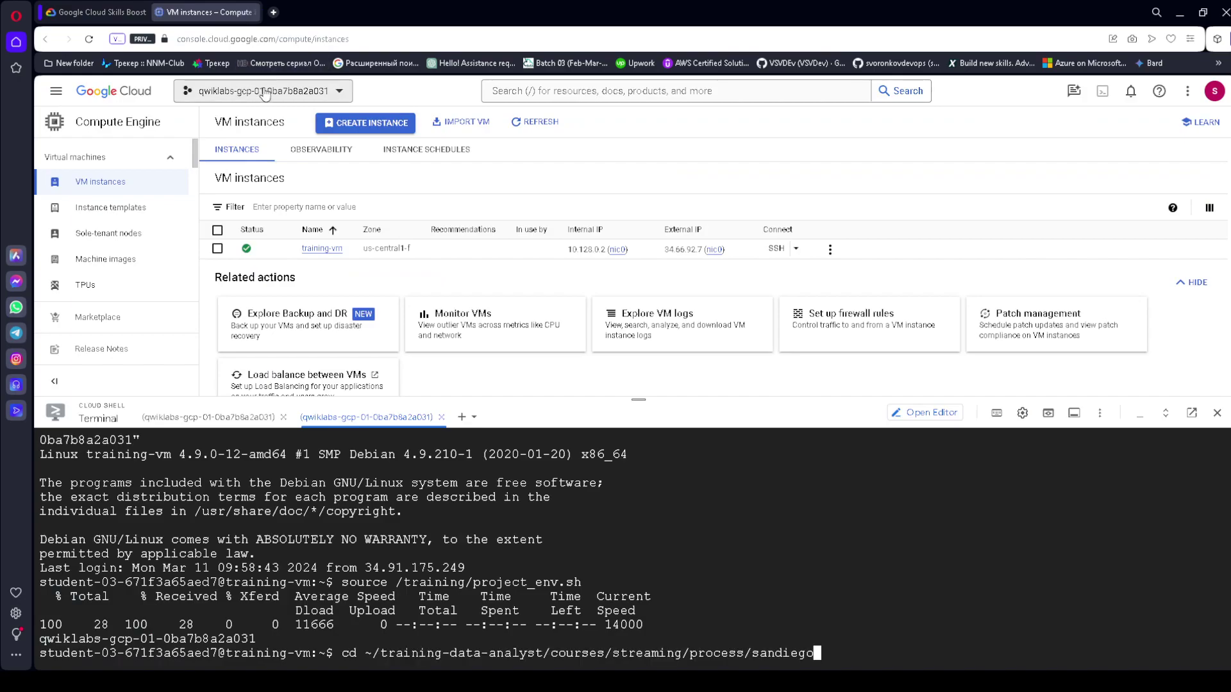
{"action": "key", "text": "Return"}
- Open the pipeline script for review by running the lab's nano run_oncloud.sh command
{"action": "left_click", "coordinate": [79, 7]}
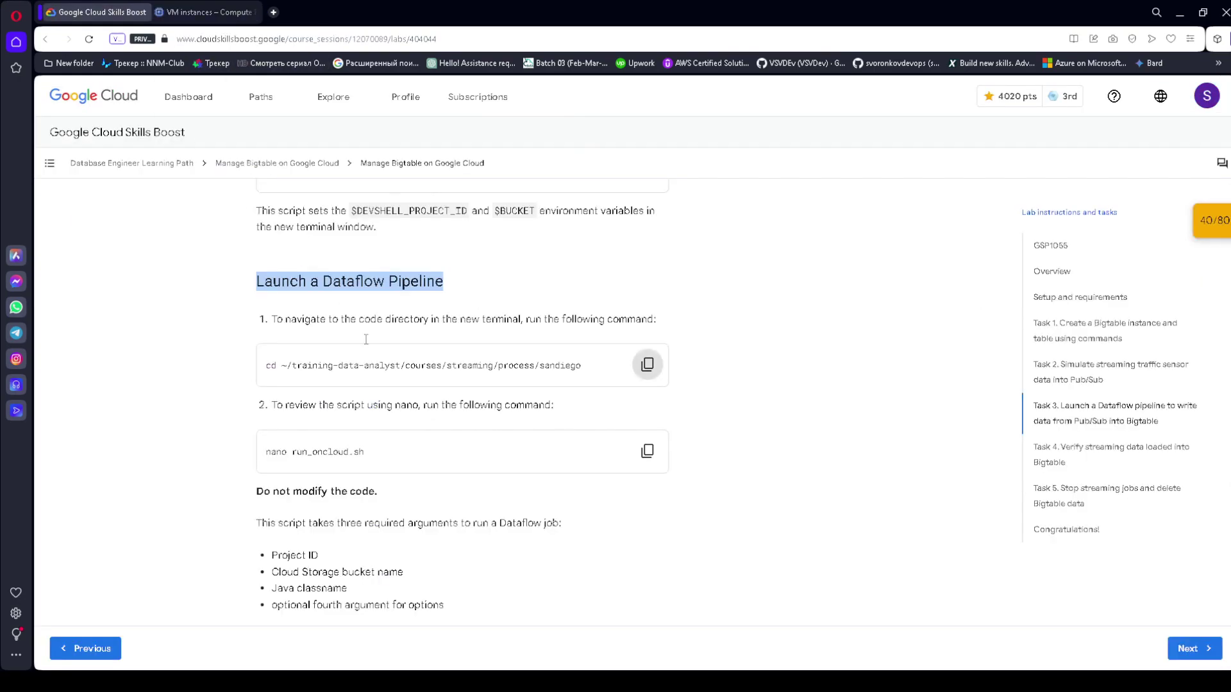
{"action": "left_click", "coordinate": [647, 451]}
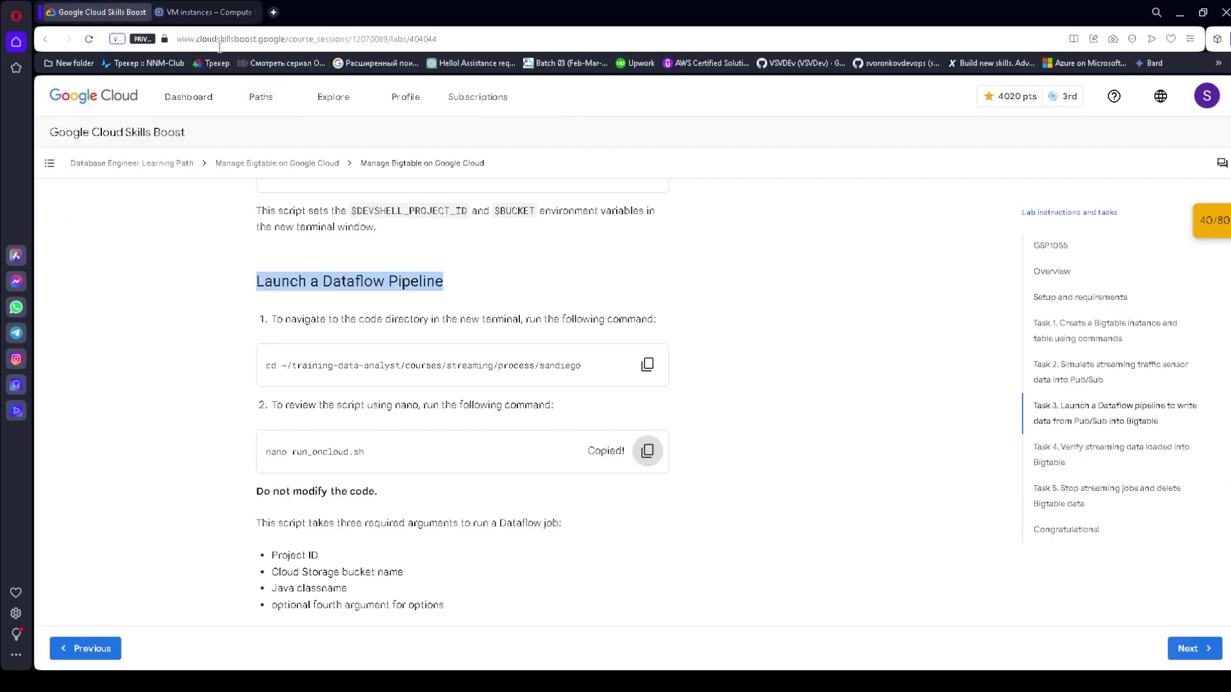
{"action": "left_click", "coordinate": [209, 3]}
{"action": "key", "text": "ctrl+v"}
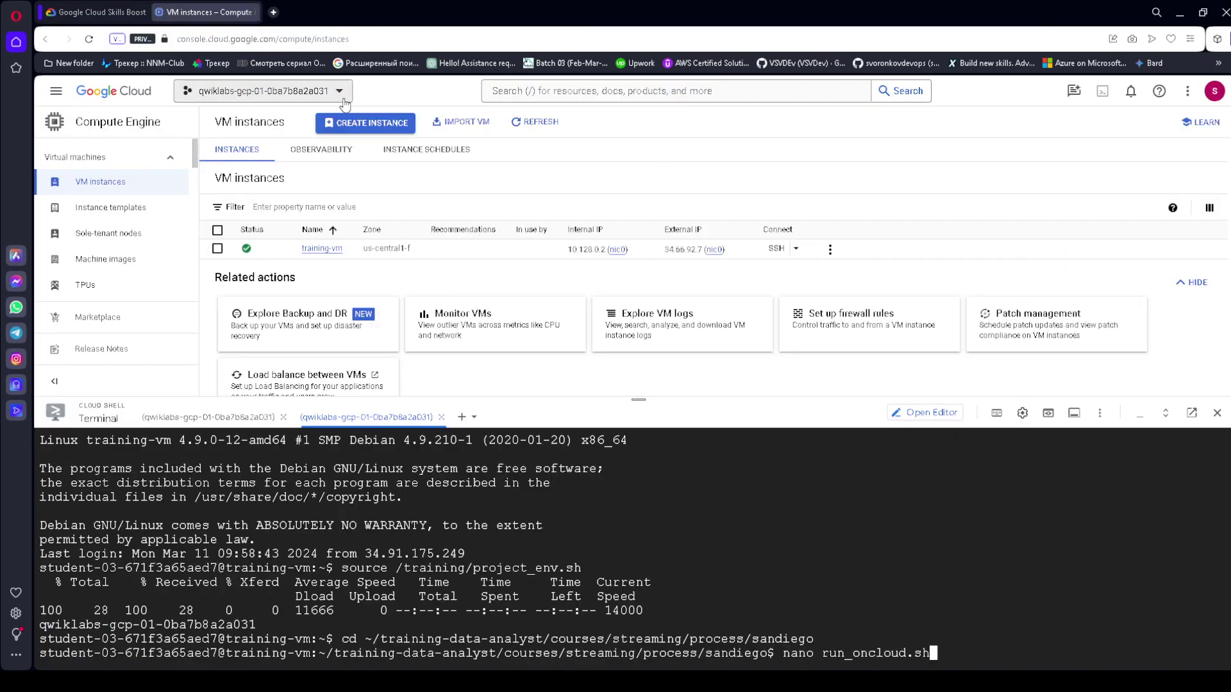
{"action": "key", "text": "Return"}
- Exit nano without changes and launch the Dataflow pipeline with ./run_oncloud.sh $DEVSHELL_PROJECT_ID $BUCKET CurrentConditions --bigtable
{"action": "left_click", "coordinate": [90, 11]}
{"action": "scroll", "coordinate": [535, 420], "scroll_direction": "down", "scroll_amount": 2}
{"action": "scroll", "coordinate": [536, 420], "scroll_direction": "down", "scroll_amount": 1}
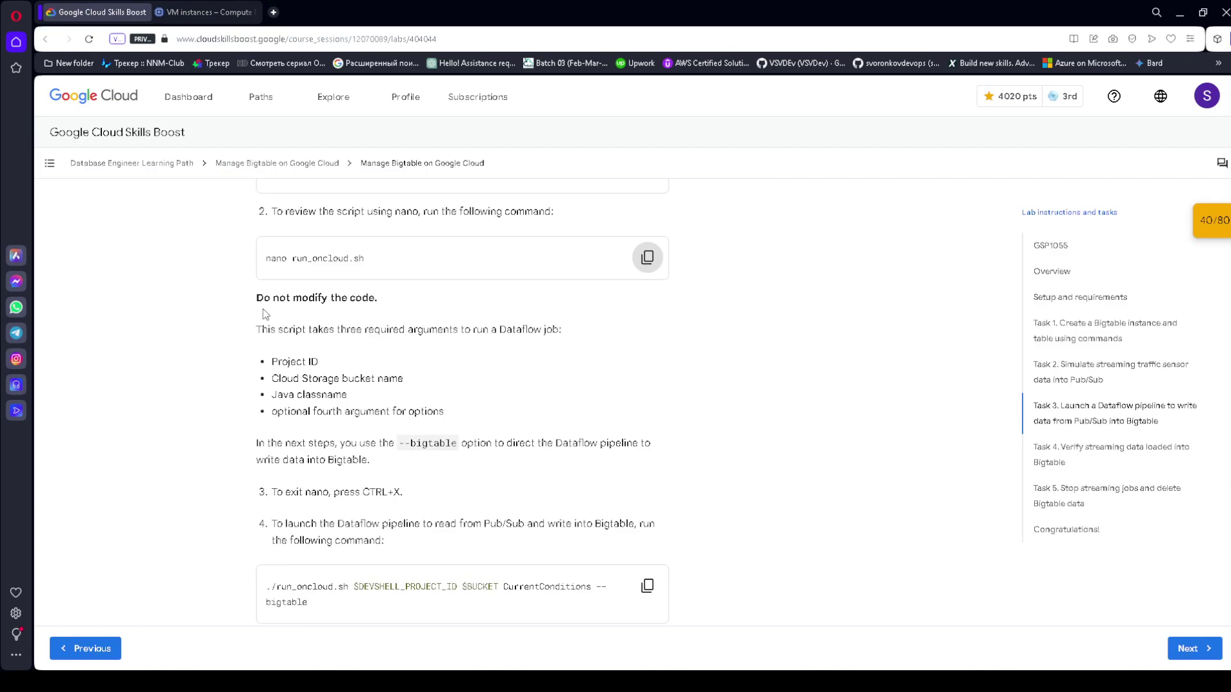
{"action": "left_click_drag", "start_coordinate": [268, 314], "coordinate": [397, 308]}
{"action": "scroll", "coordinate": [336, 397], "scroll_direction": "down", "scroll_amount": 2}
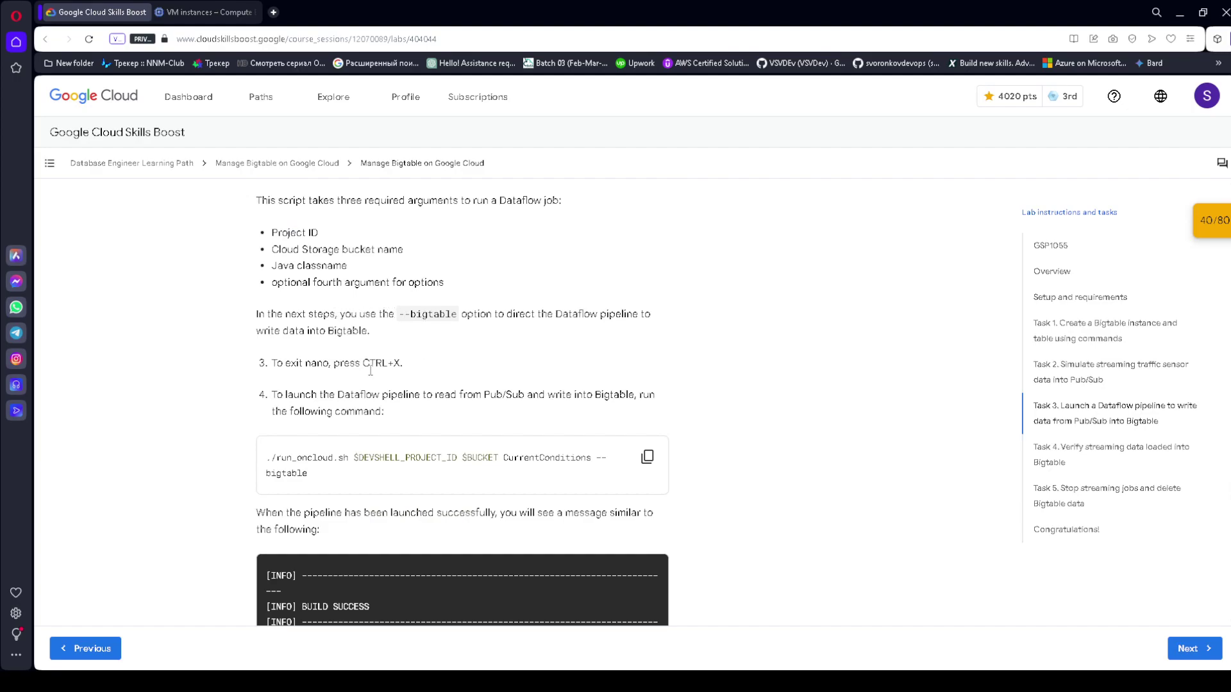
{"action": "left_click", "coordinate": [647, 457]}
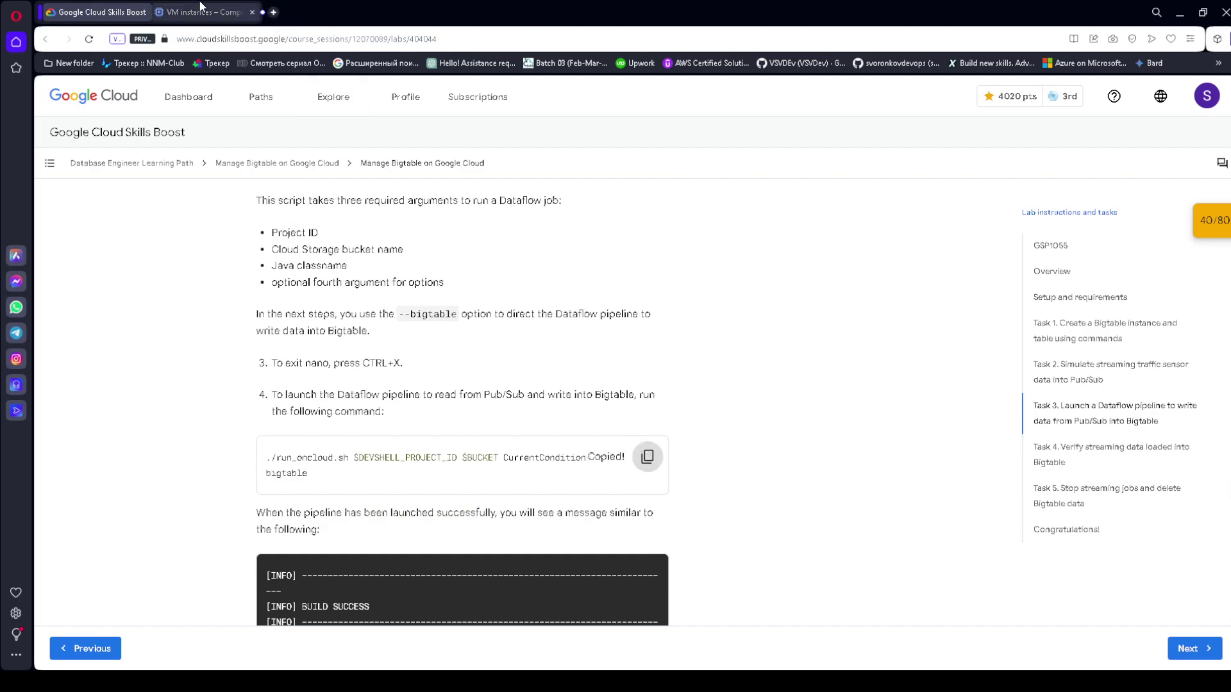
{"action": "left_click", "coordinate": [205, 12]}
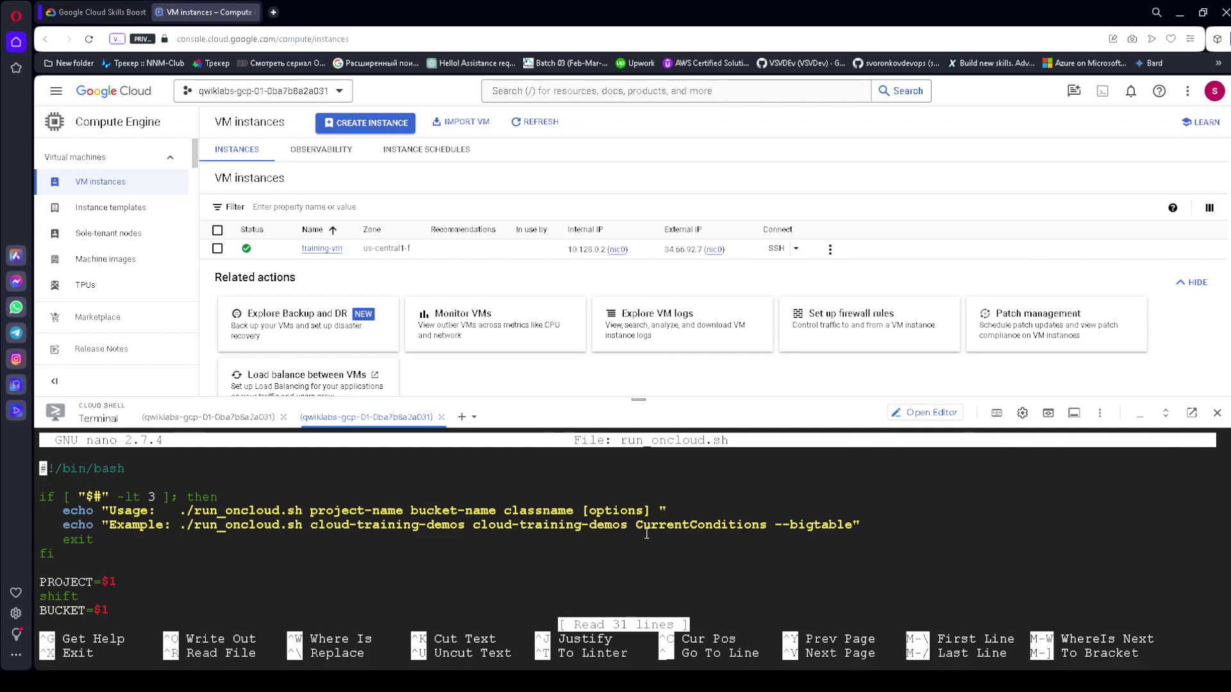
{"action": "key", "text": "ctrl+x"}
{"action": "key", "text": "ctrl+v"}
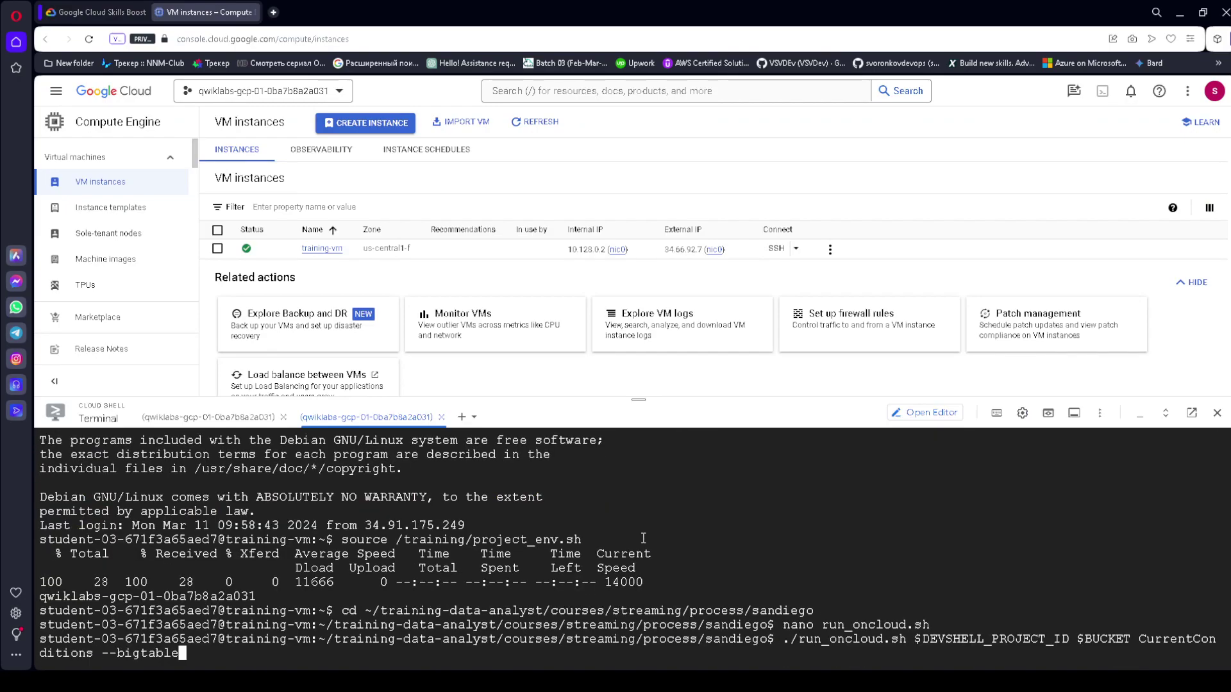
{"action": "key", "text": "Return"}
- Compare the pipeline launch output on training-vm with the sample message in the lab instructions
{"action": "left_click", "coordinate": [96, 12]}
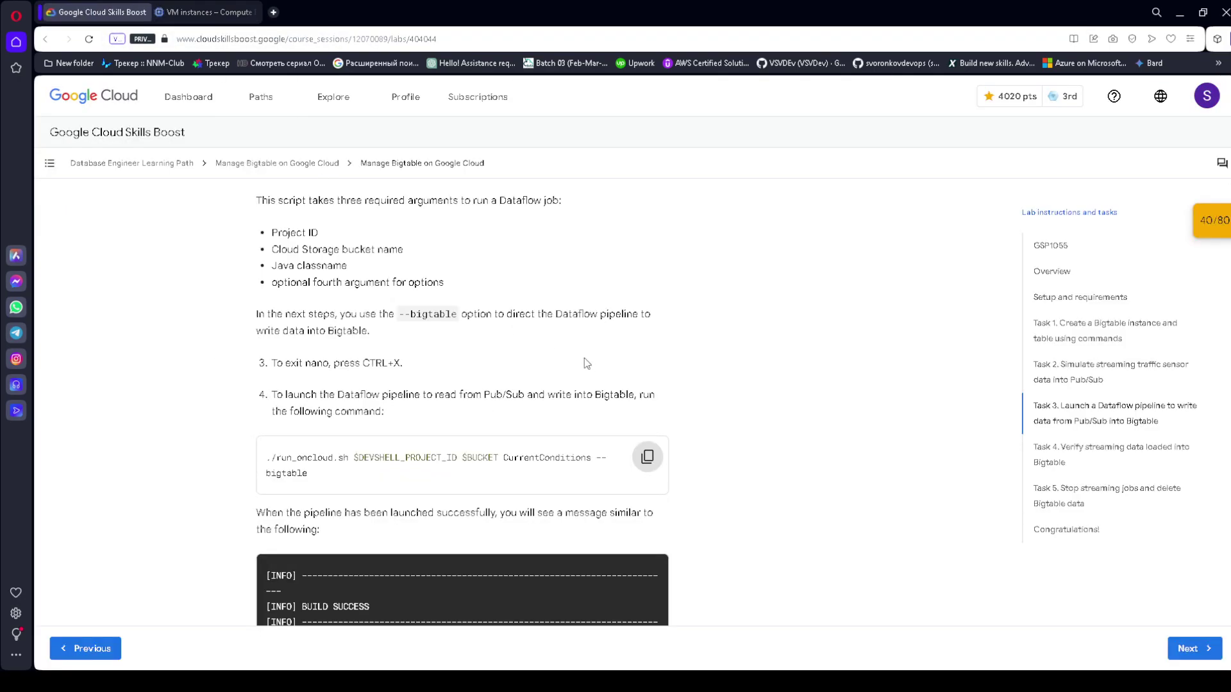
{"action": "scroll", "coordinate": [585, 351], "scroll_direction": "down", "scroll_amount": 5}
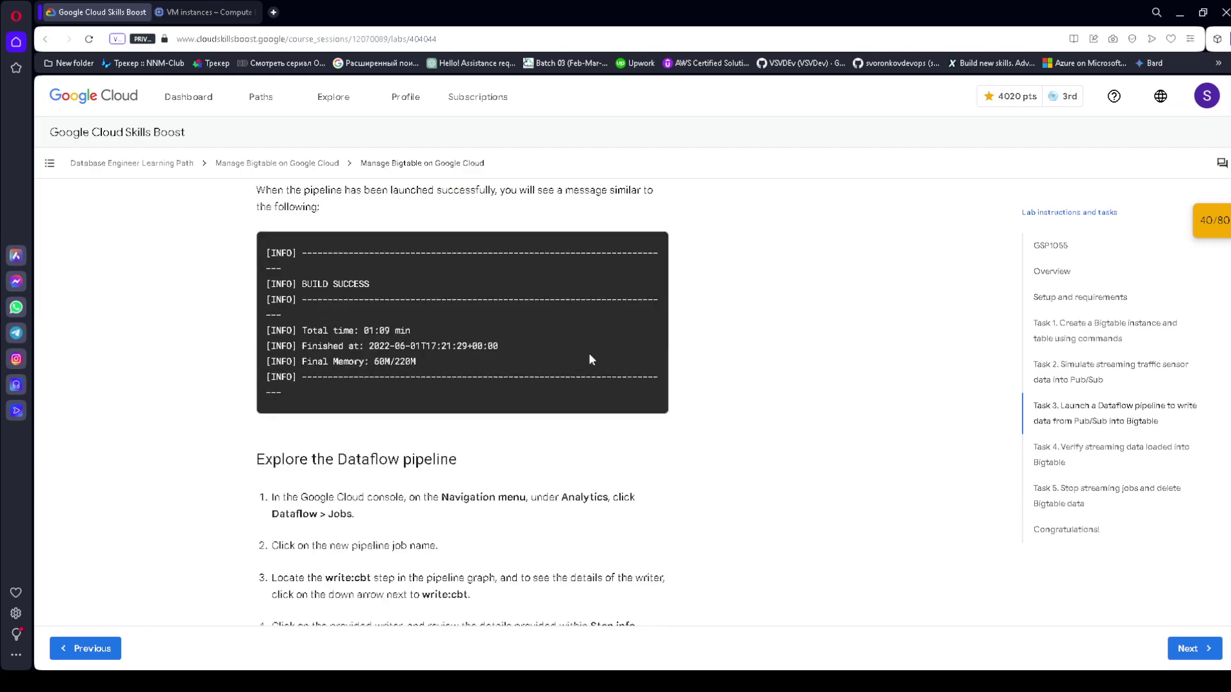
{"action": "left_click", "coordinate": [209, 12]}
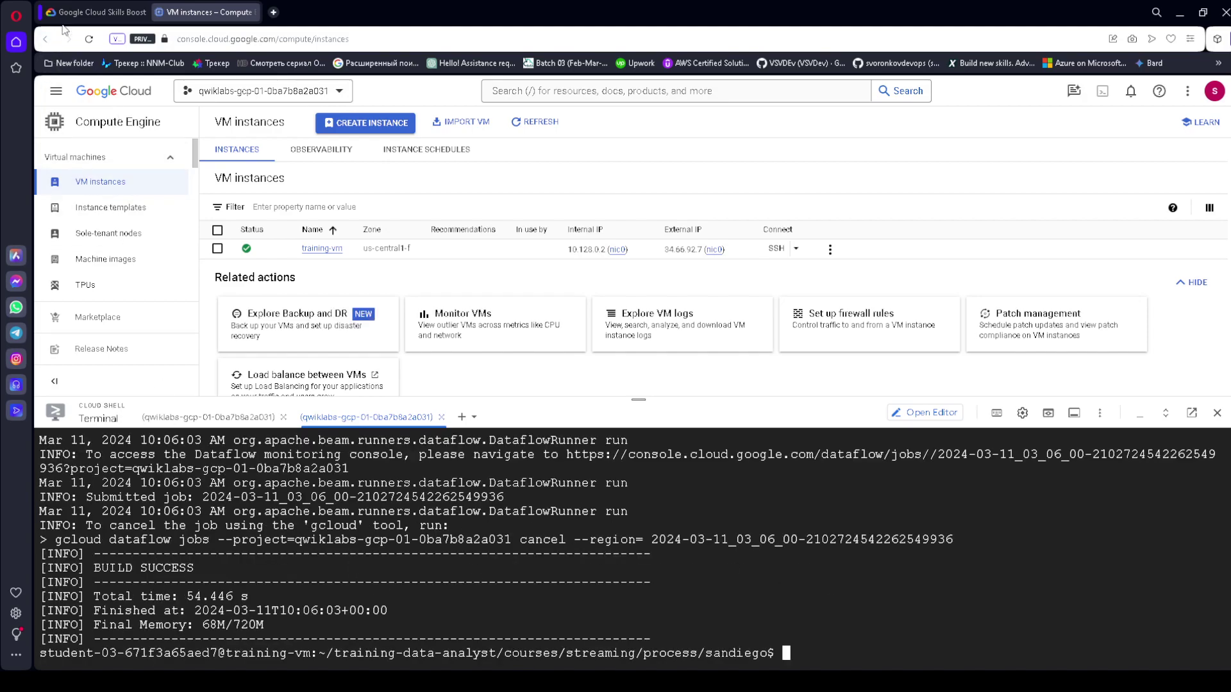
- Following the lab's pipeline exploration instructions, search the Cloud console for Dataflow, open its Jobs page in a separate tab and dismiss the tutorial pane
{"action": "left_click", "coordinate": [79, 11]}
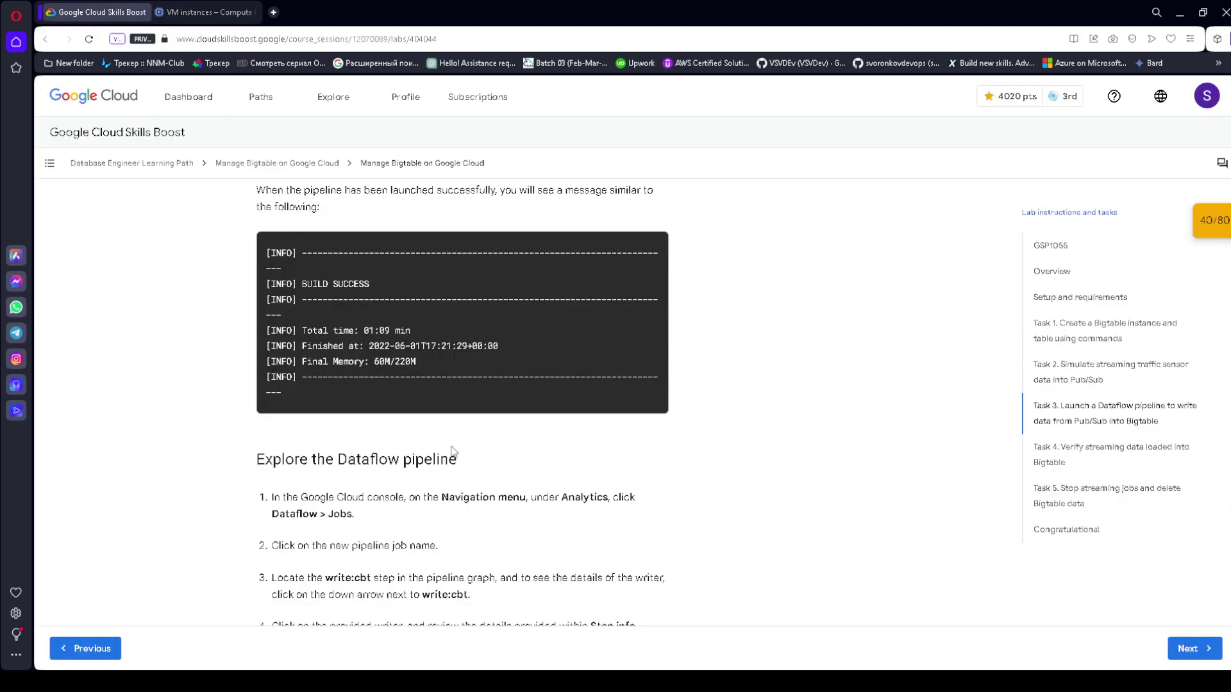
{"action": "scroll", "coordinate": [460, 453], "scroll_direction": "down", "scroll_amount": 2}
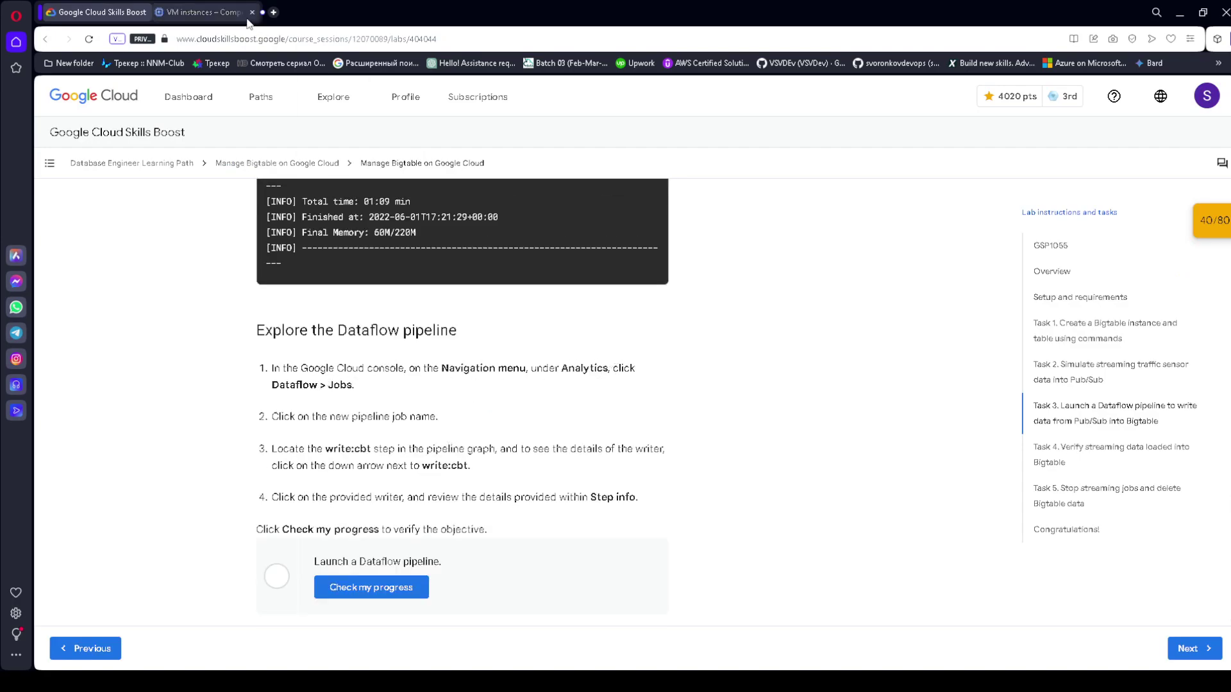
{"action": "left_click_drag", "start_coordinate": [267, 385], "coordinate": [318, 385]}
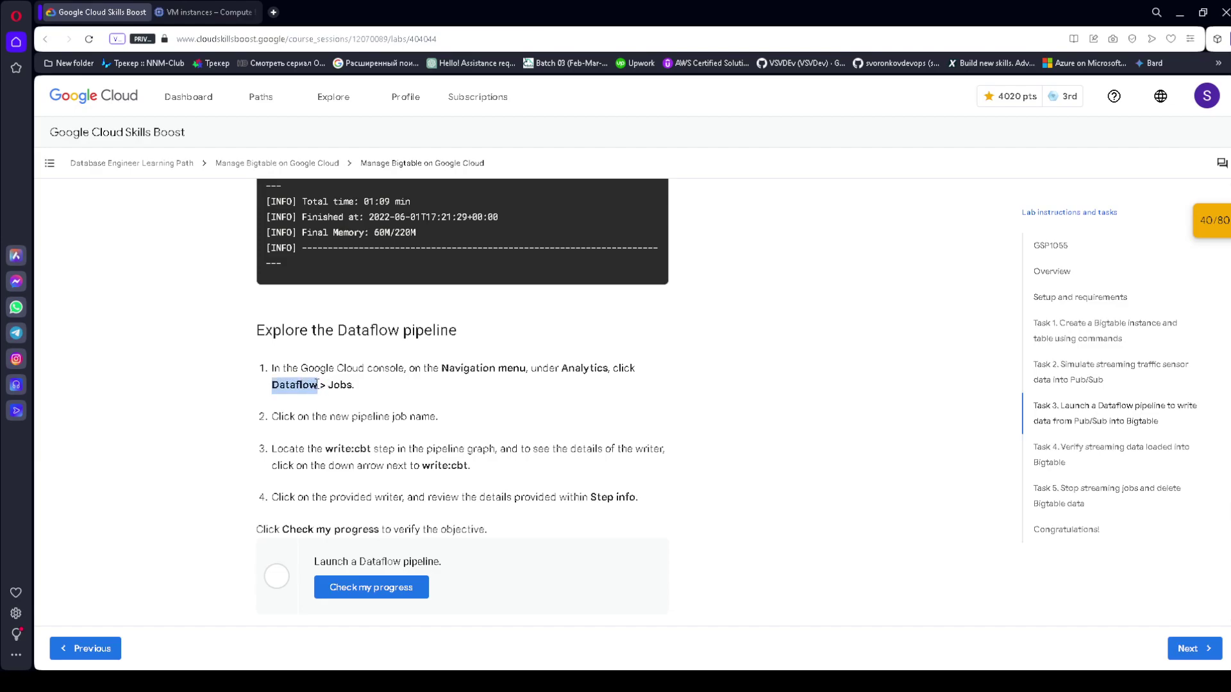
{"action": "left_click", "coordinate": [250, 19]}
{"action": "left_click", "coordinate": [523, 92]}
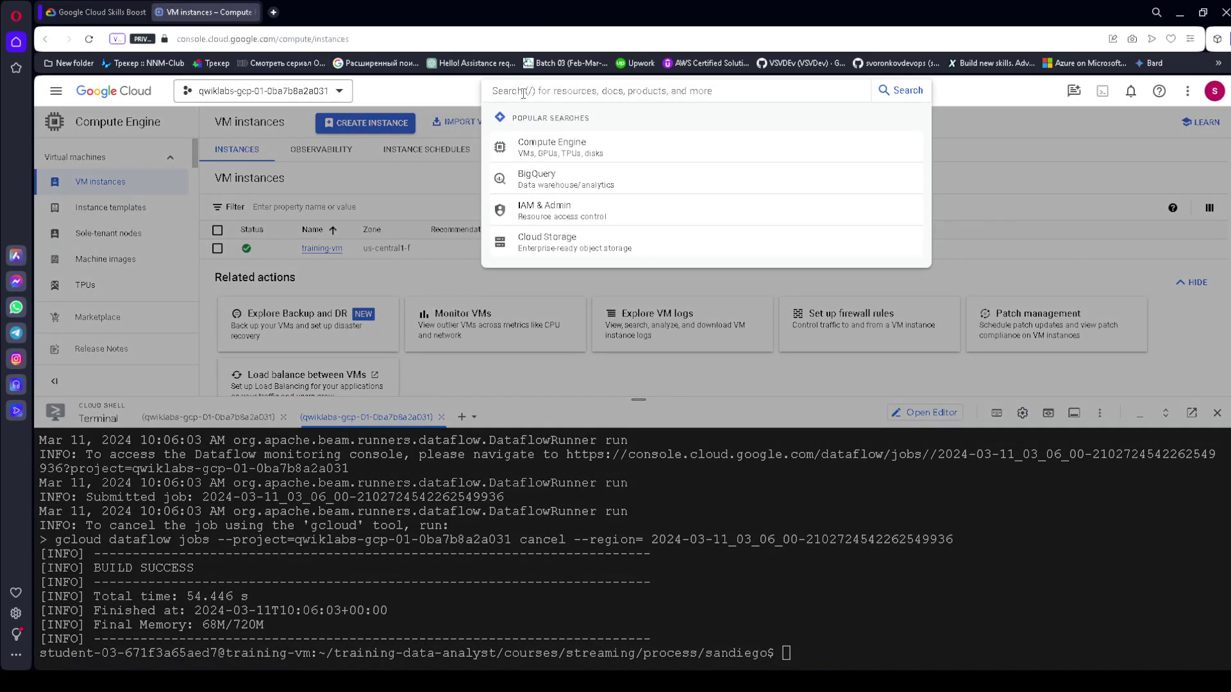
{"action": "key", "text": "ctrl+v"}
{"action": "left_click", "coordinate": [507, 137]}
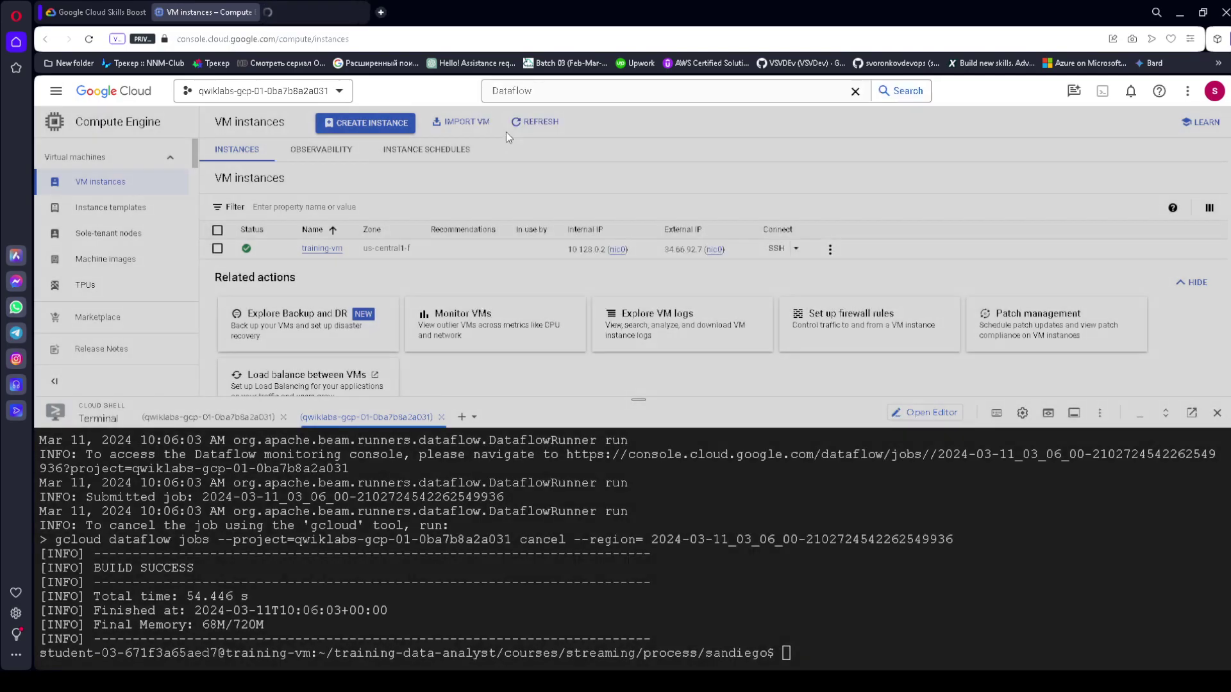
{"action": "left_click", "coordinate": [304, 13]}
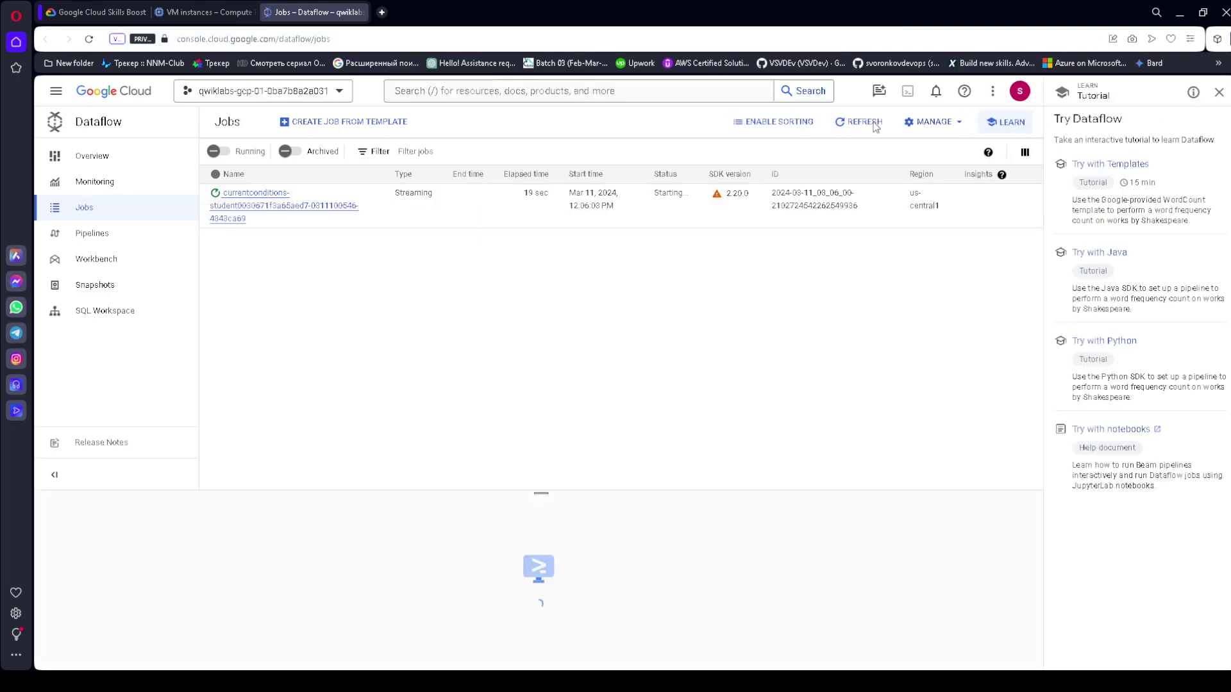
{"action": "left_click", "coordinate": [1219, 91]}
{"action": "left_click", "coordinate": [1190, 402]}
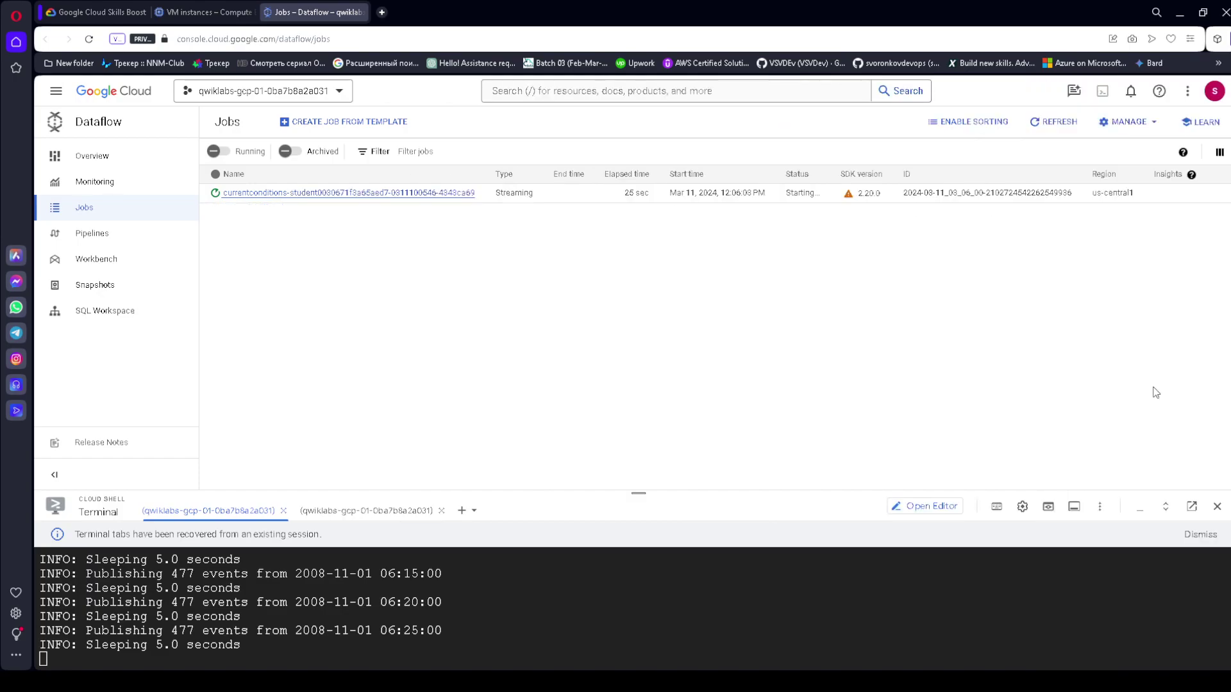
- Review the lab's directions on the write:cbt step and open the new currentconditions pipeline job in Dataflow
{"action": "left_click", "coordinate": [87, 11]}
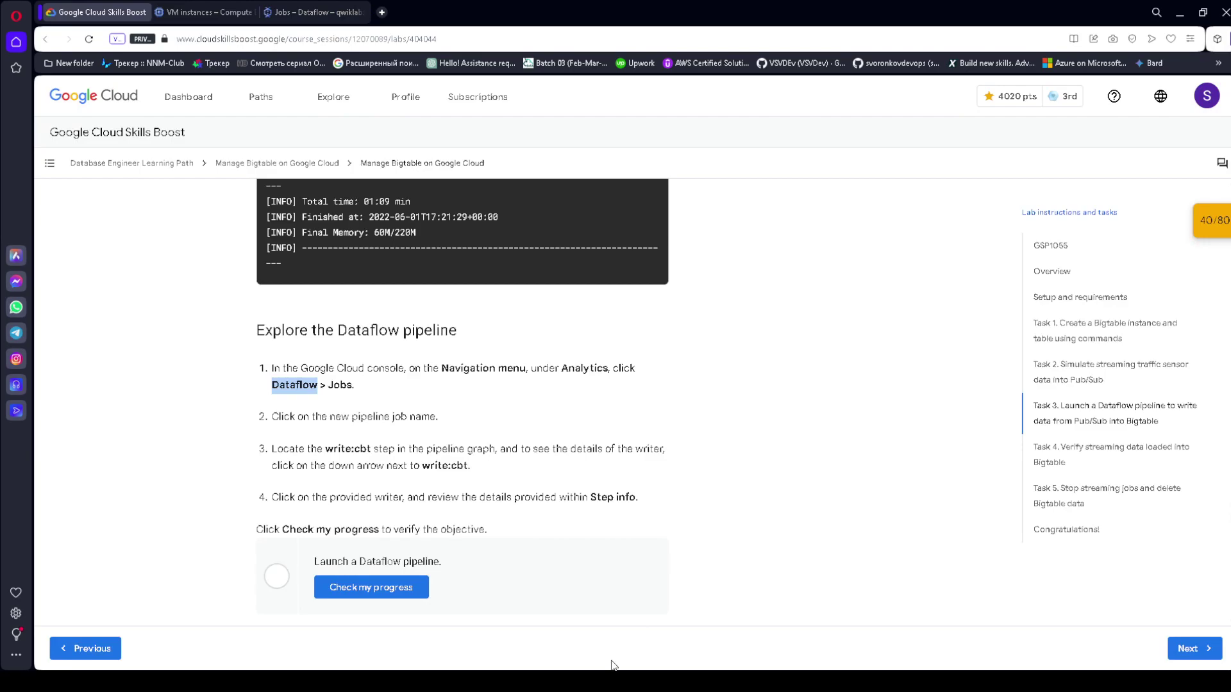
{"action": "left_click", "coordinate": [377, 356]}
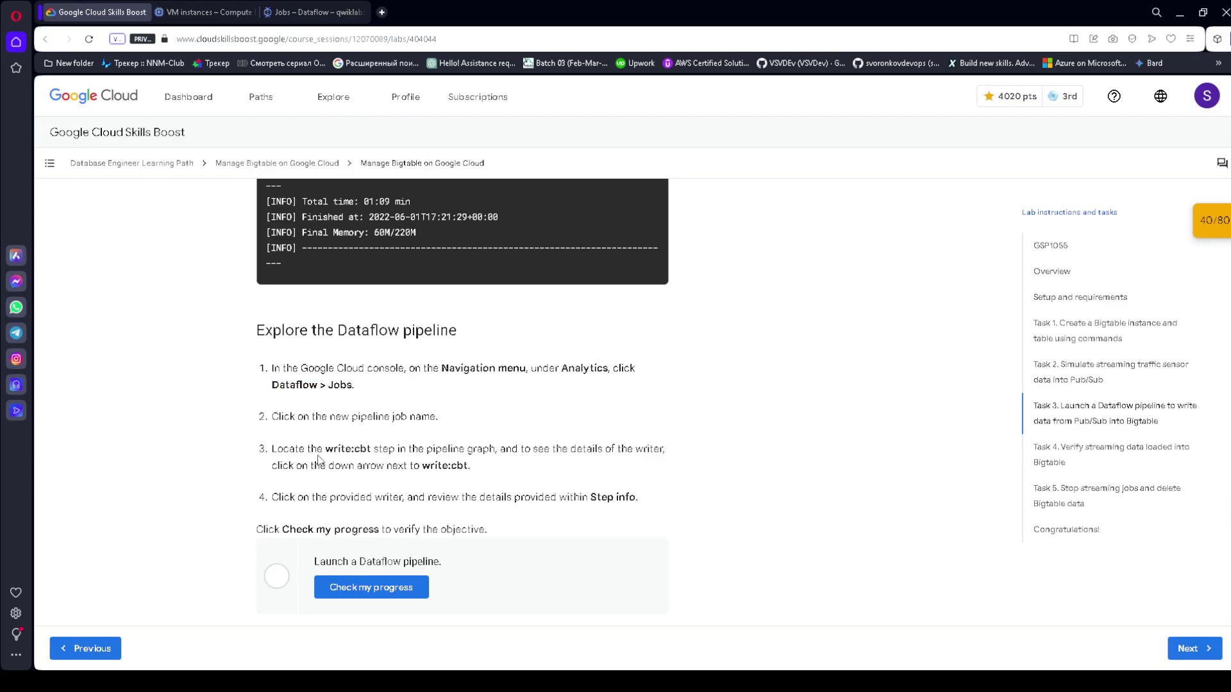
{"action": "left_click_drag", "start_coordinate": [299, 419], "coordinate": [422, 423]}
{"action": "left_click_drag", "start_coordinate": [343, 454], "coordinate": [382, 452]}
{"action": "left_click", "coordinate": [287, 11]}
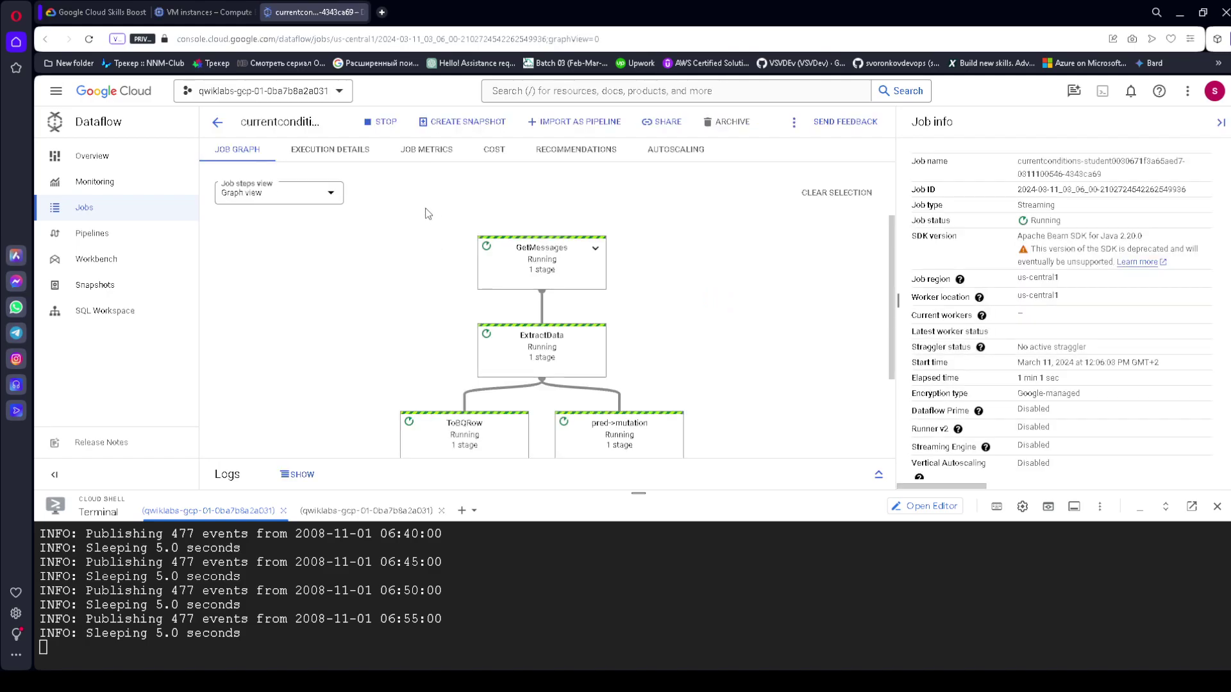
- Show the currentconditions job steps in Table view and expand the write:cbt step
{"action": "left_click", "coordinate": [313, 193]}
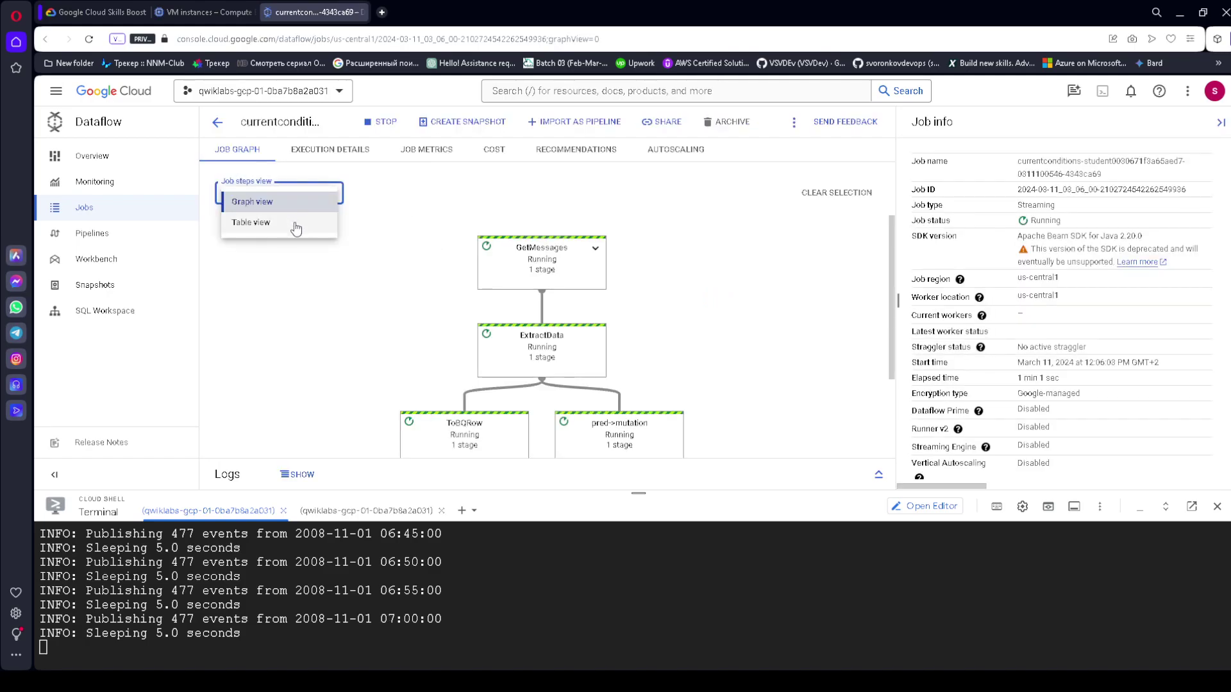
{"action": "left_click", "coordinate": [294, 223]}
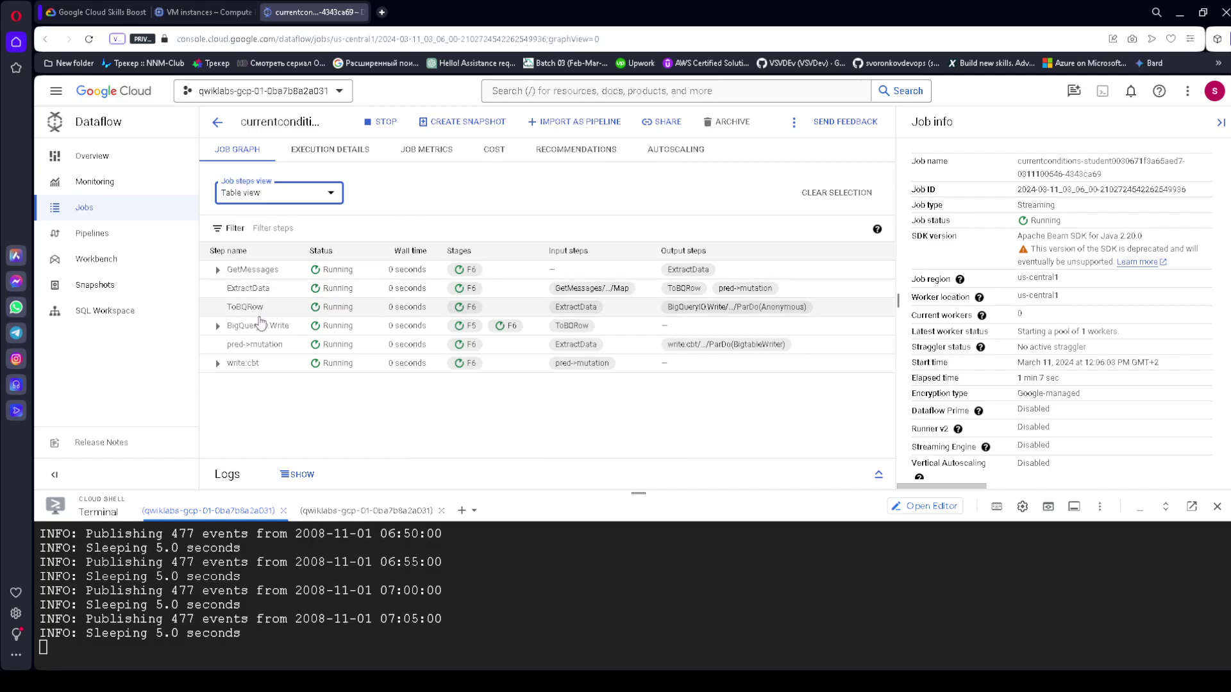
{"action": "left_click", "coordinate": [217, 363]}
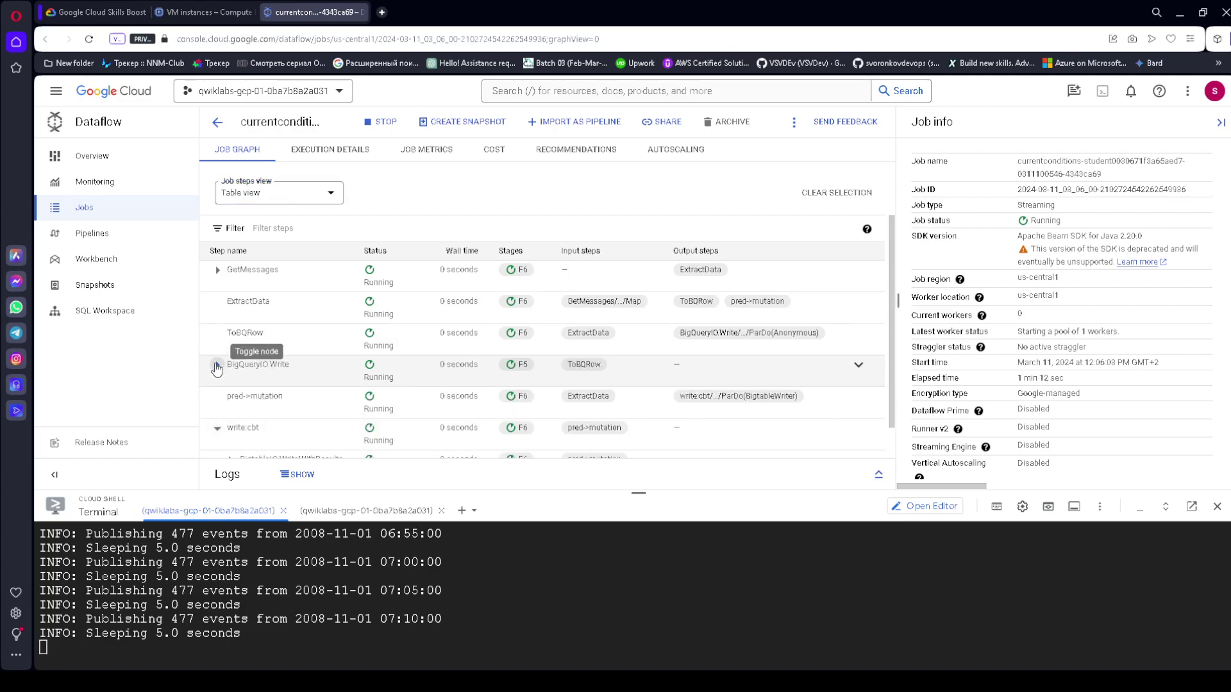
{"action": "scroll", "coordinate": [324, 393], "scroll_direction": "down", "scroll_amount": 2}
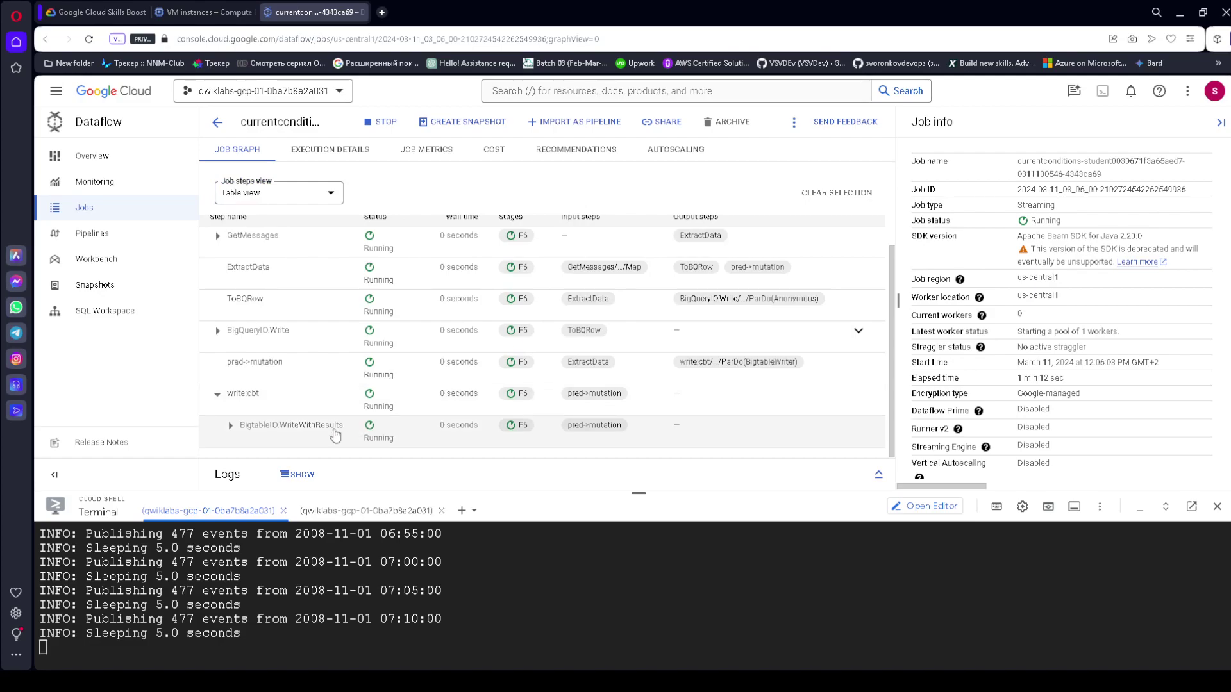
- Check the lab's writer instruction and review the step info of BigtableIO.WriteWithResults under write:cbt
{"action": "key", "text": "ctrl+Tab"}
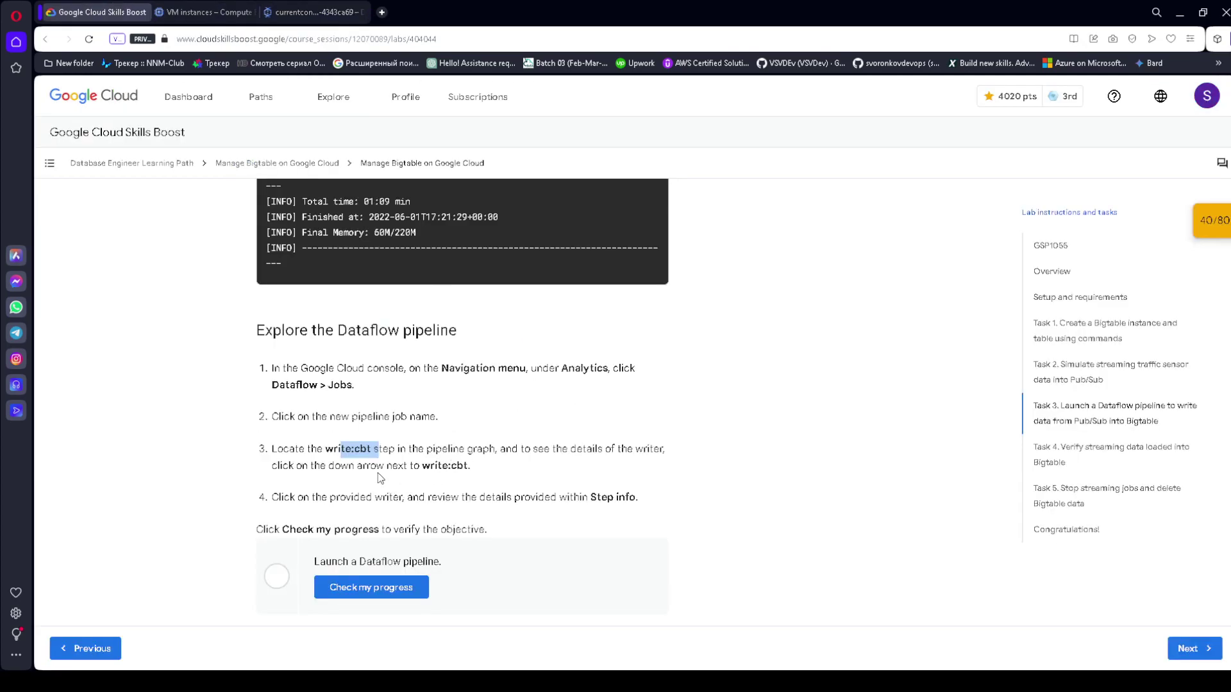
{"action": "scroll", "coordinate": [352, 499], "scroll_direction": "down", "scroll_amount": 1}
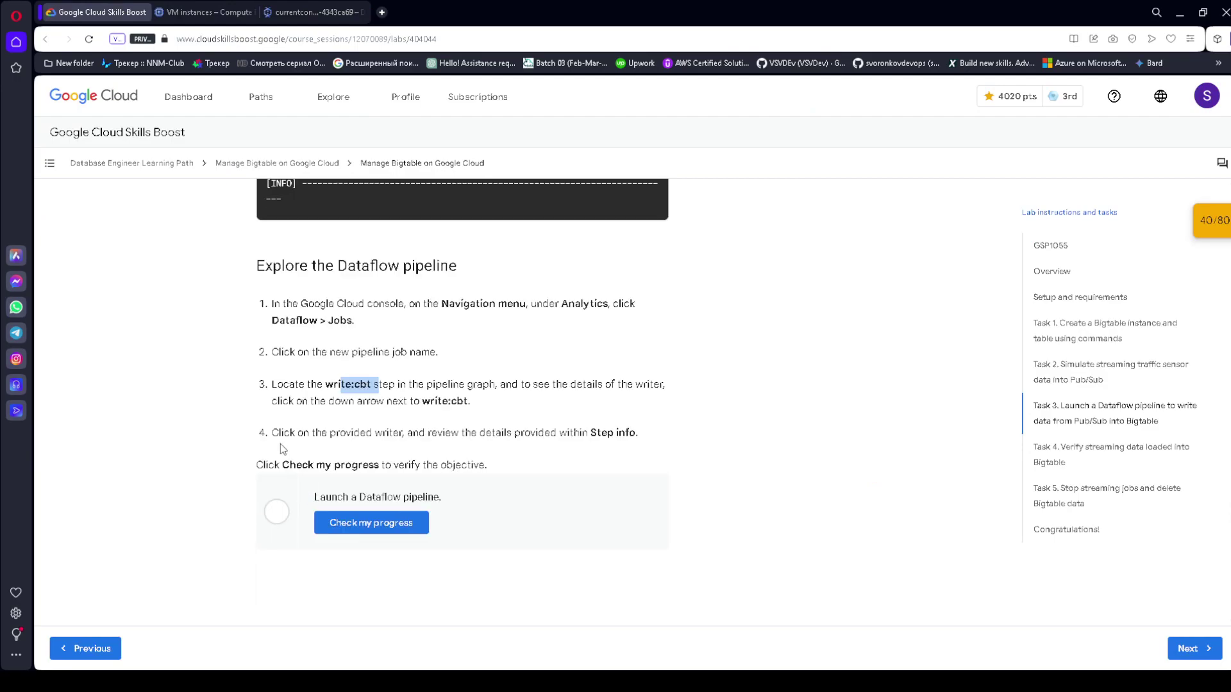
{"action": "left_click_drag", "start_coordinate": [305, 433], "coordinate": [645, 441]}
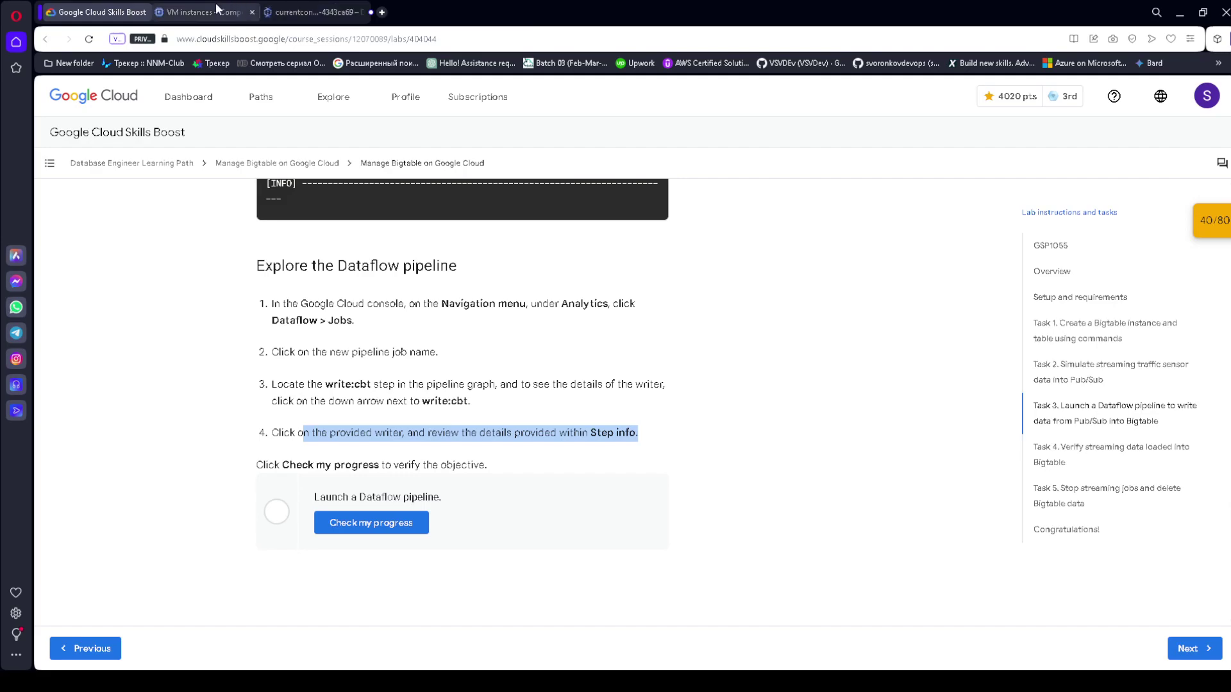
{"action": "left_click", "coordinate": [306, 11]}
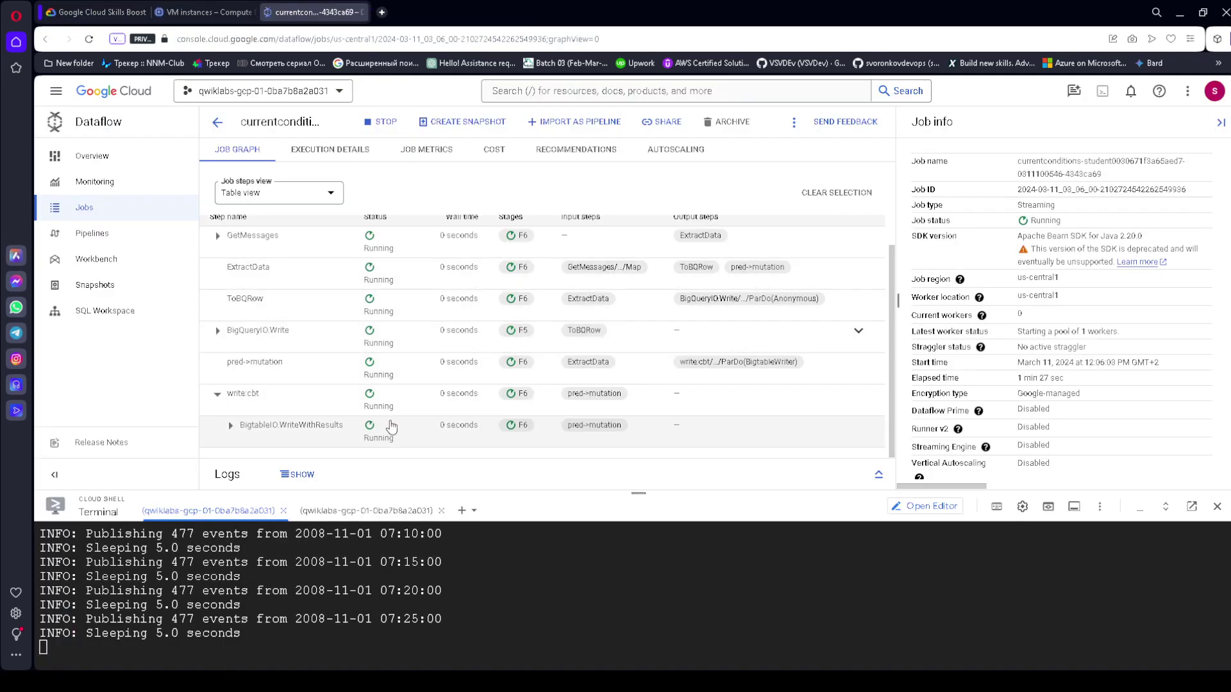
{"action": "left_click", "coordinate": [314, 430]}
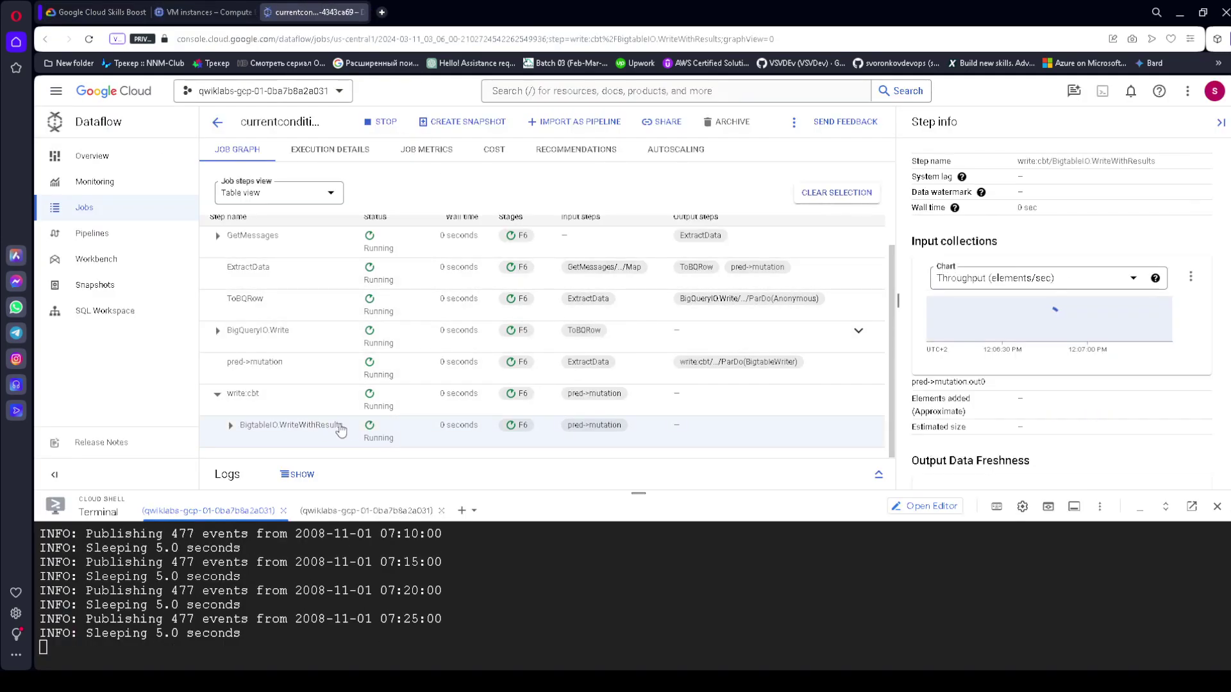
{"action": "scroll", "coordinate": [1075, 278], "scroll_direction": "down", "scroll_amount": 2}
{"action": "scroll", "coordinate": [1080, 301], "scroll_direction": "up", "scroll_amount": 2}
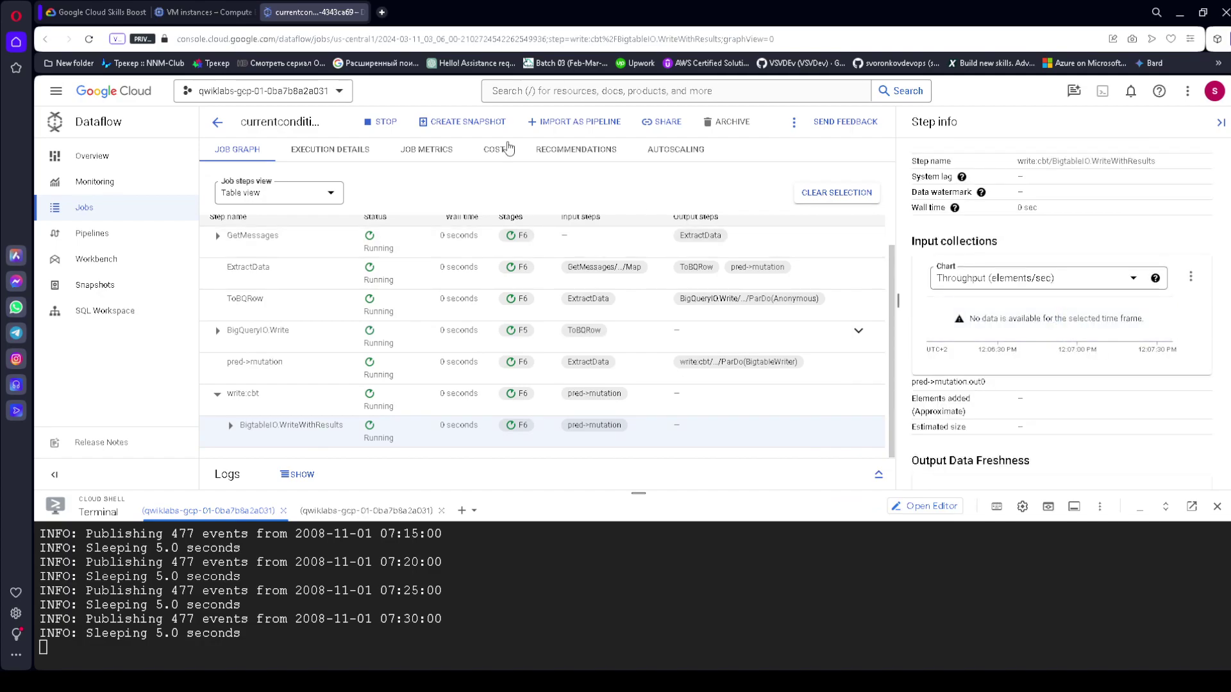
- Check the lab progress for the Launch a Dataflow pipeline objective, in both the instructions and the checkpoints list
{"action": "left_click", "coordinate": [103, 11]}
{"action": "left_click", "coordinate": [371, 523]}
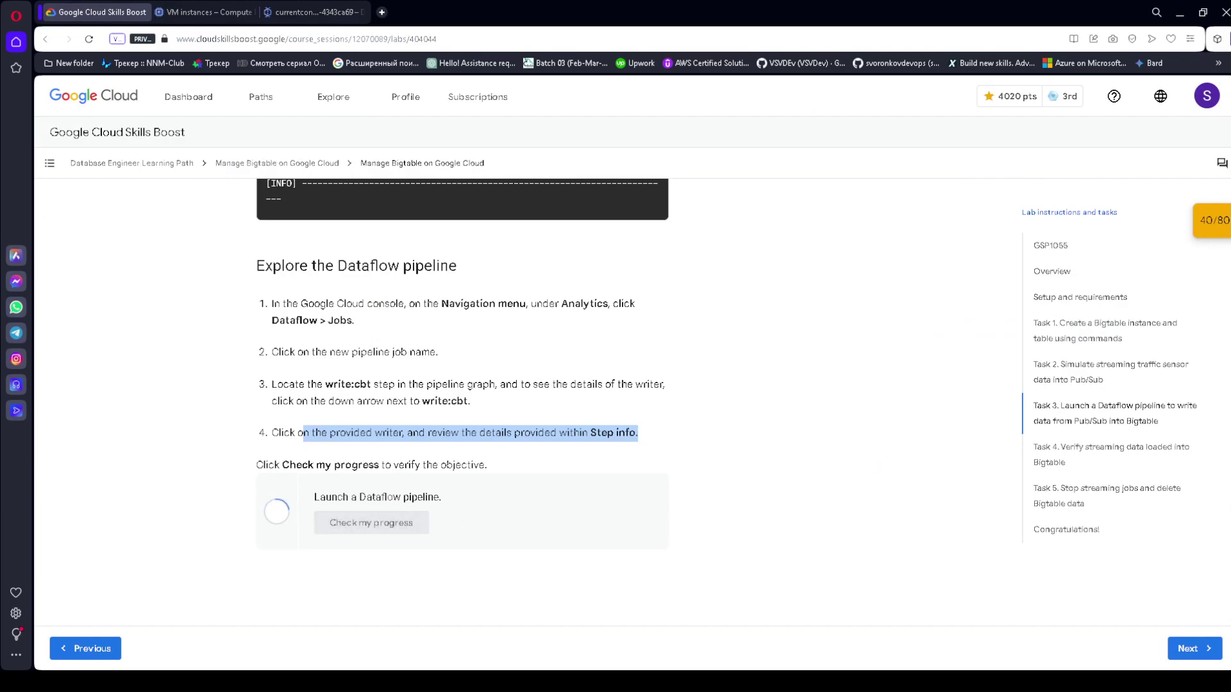
{"action": "left_click", "coordinate": [1212, 220]}
{"action": "left_click", "coordinate": [1109, 354]}
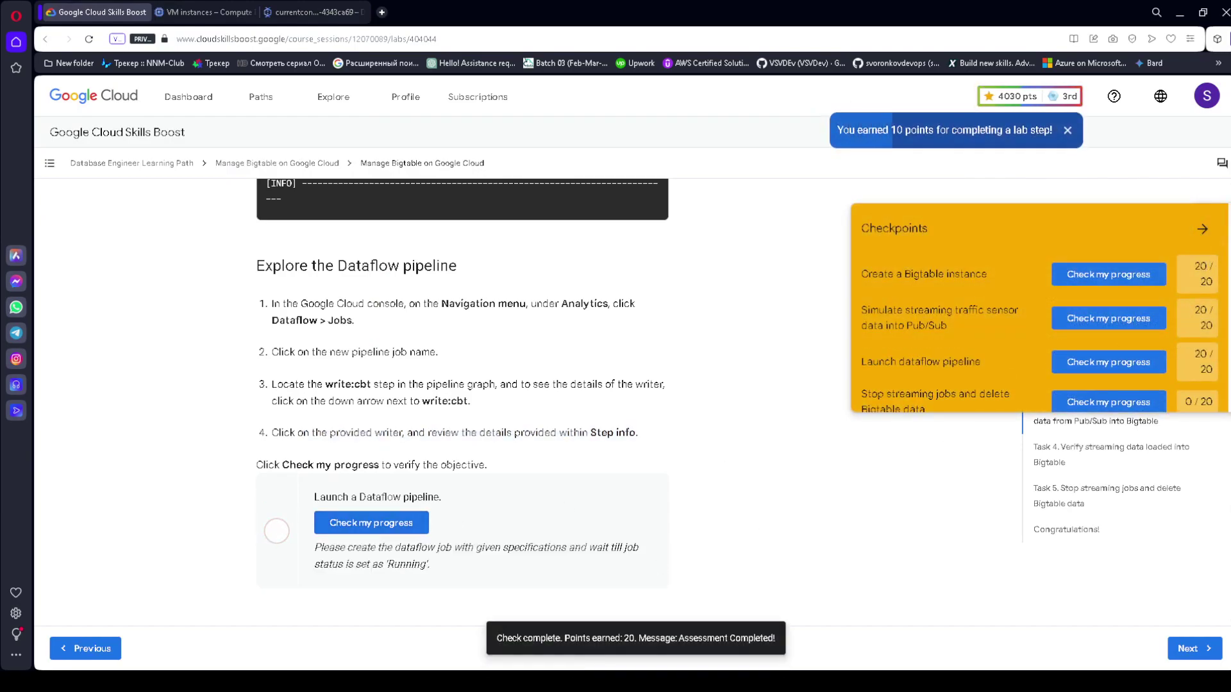
{"action": "left_click", "coordinate": [387, 524]}
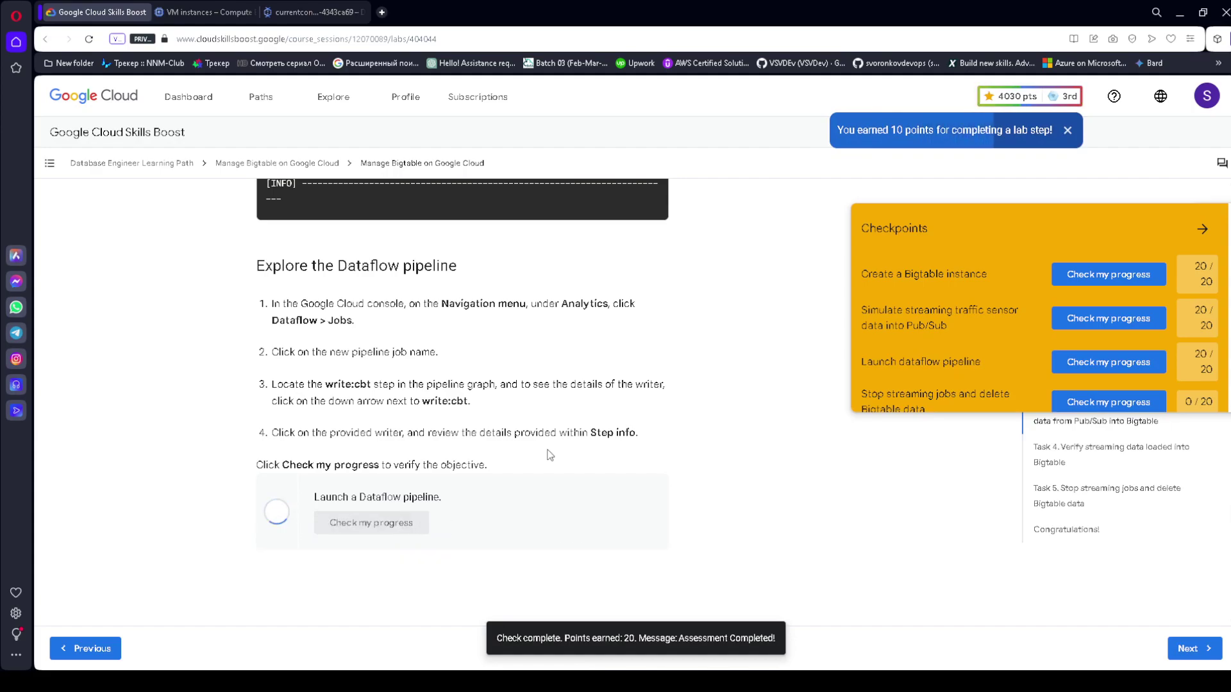
- Try to query five rows of the lane column family on training-vm with Task 4's cbt read current_conditions count=5 columns="lane:.*" command
{"action": "scroll", "coordinate": [551, 468], "scroll_direction": "down", "scroll_amount": 3}
{"action": "scroll", "coordinate": [553, 456], "scroll_direction": "down", "scroll_amount": 4}
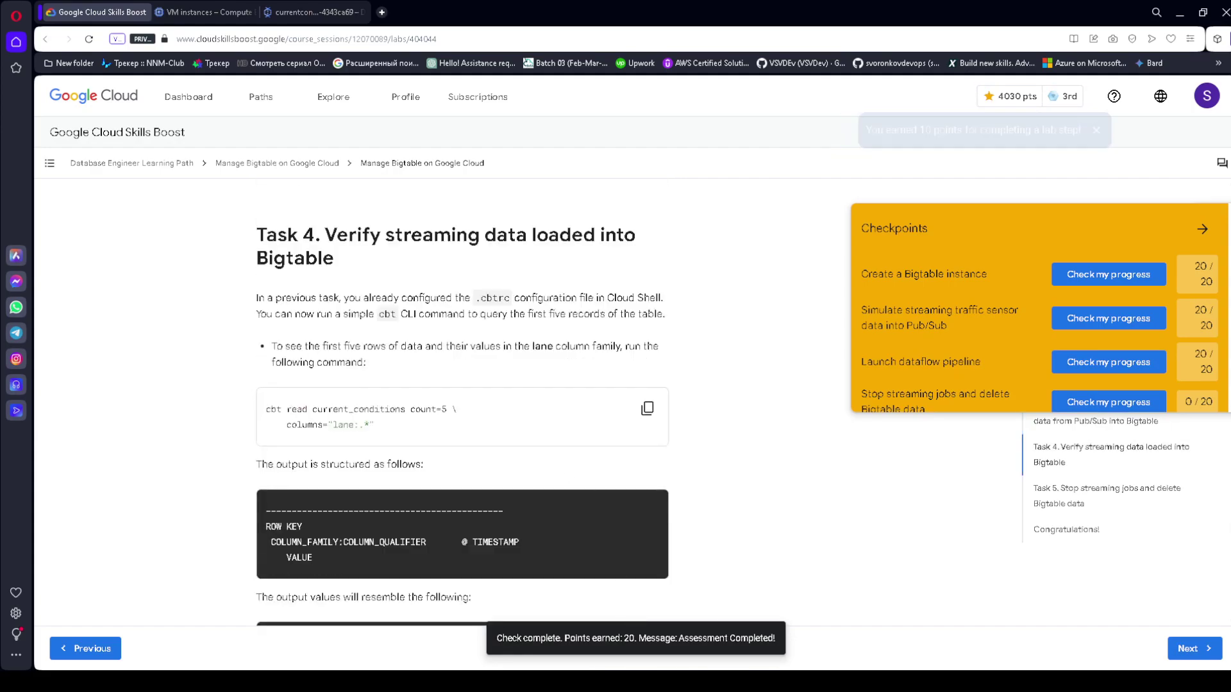
{"action": "left_click_drag", "start_coordinate": [243, 240], "coordinate": [437, 299]}
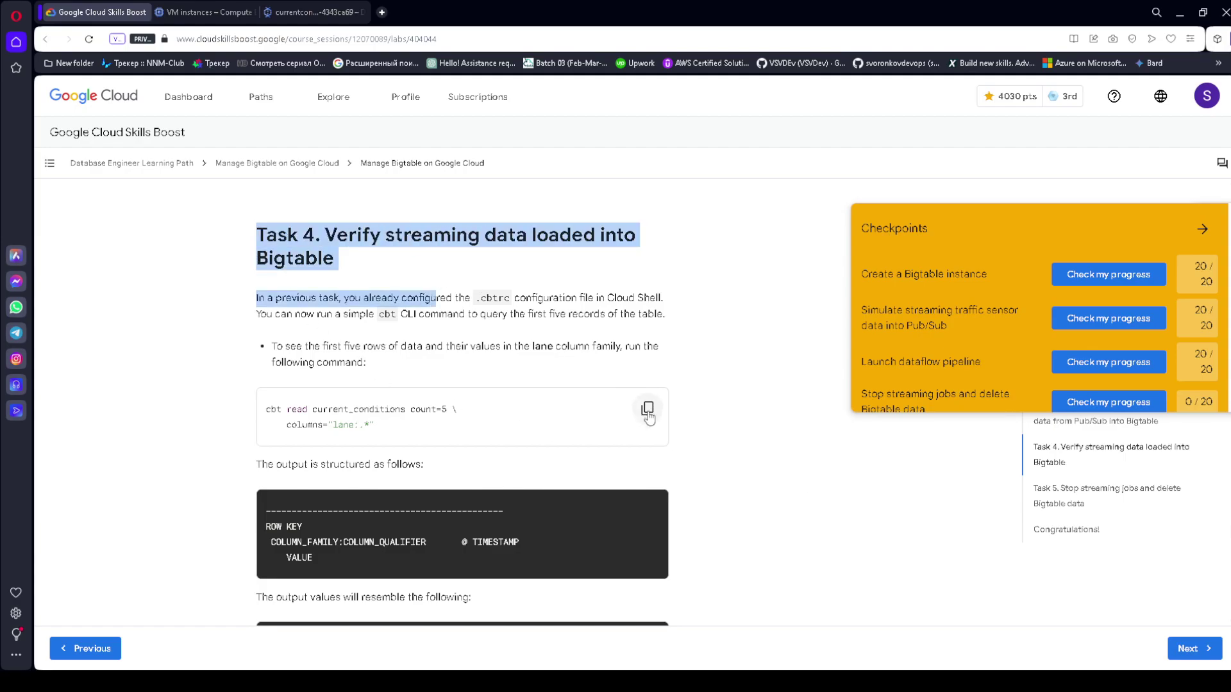
{"action": "left_click", "coordinate": [647, 410]}
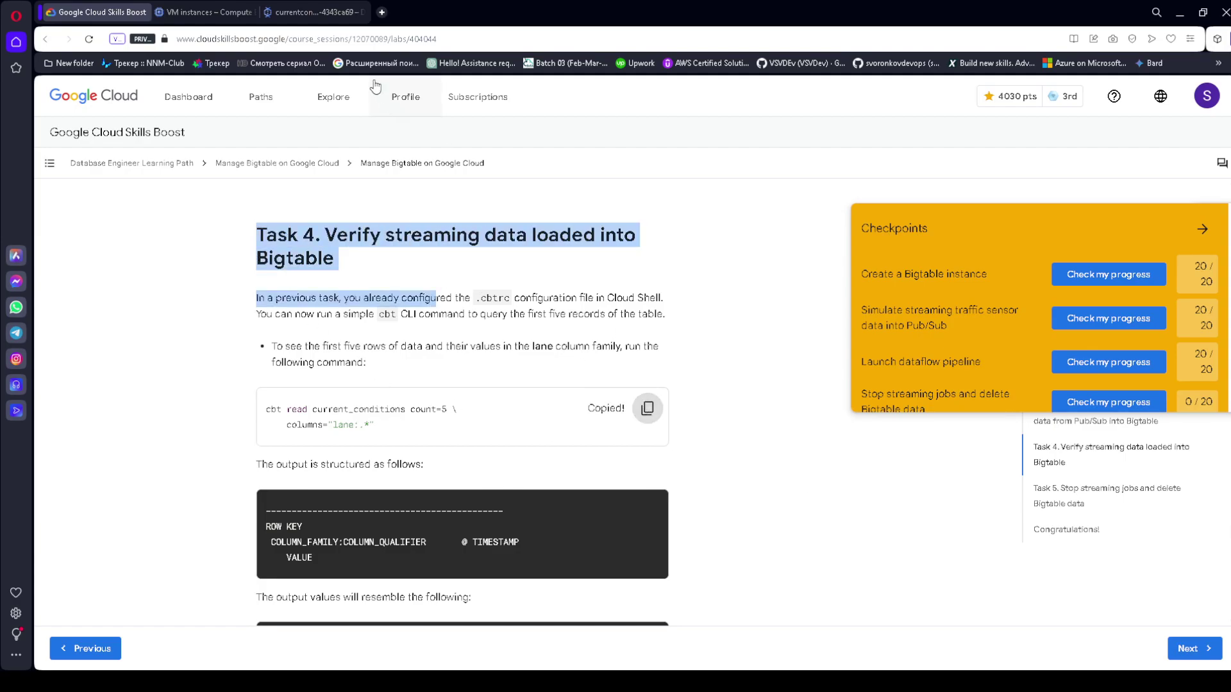
{"action": "left_click", "coordinate": [282, 12]}
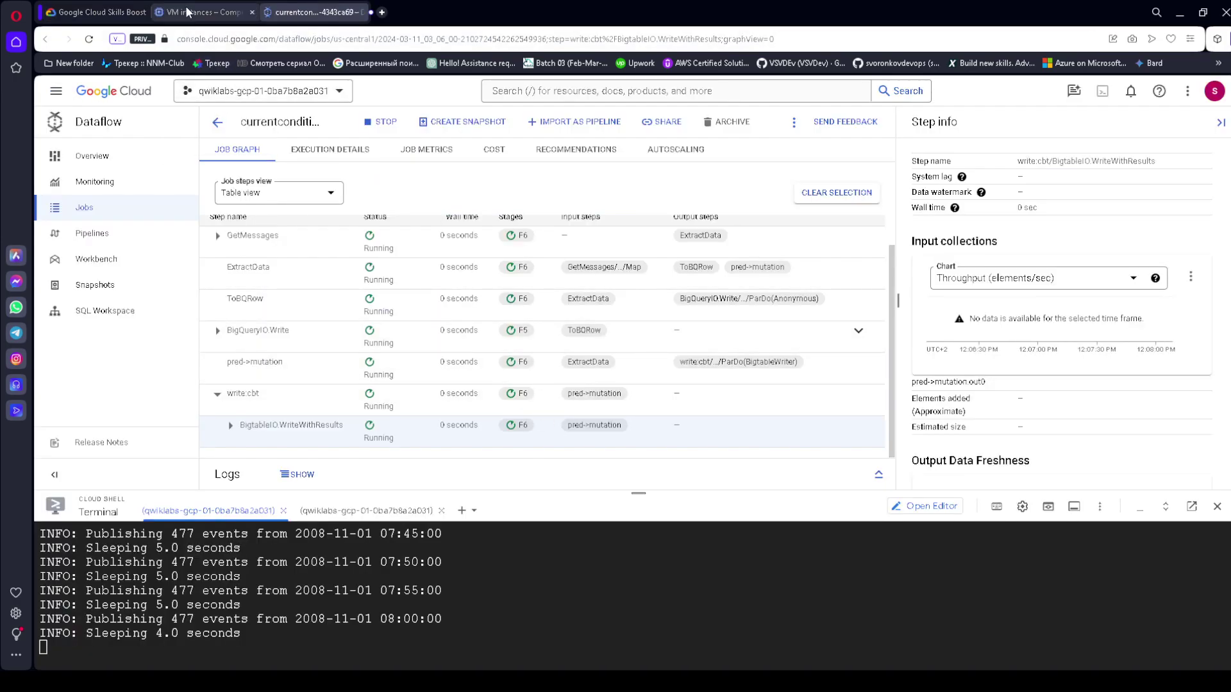
{"action": "left_click", "coordinate": [205, 12]}
{"action": "left_click", "coordinate": [1194, 441]}
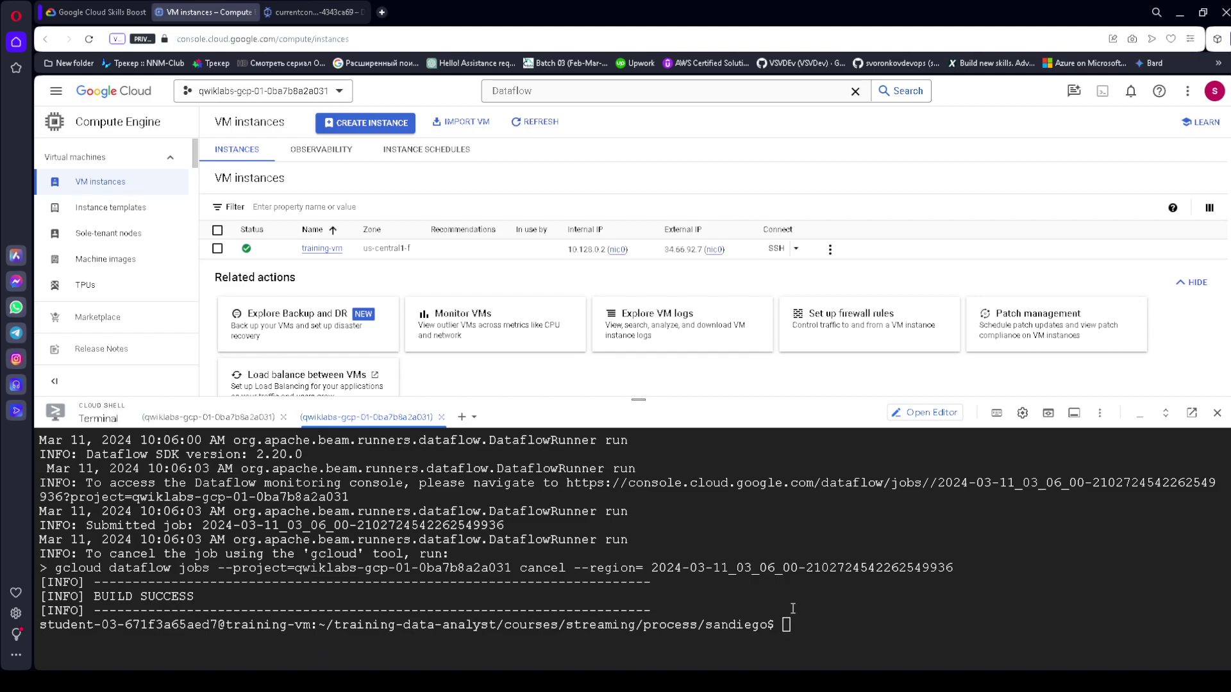
{"action": "key", "text": "ctrl+v"}
{"action": "key", "text": "Return"}
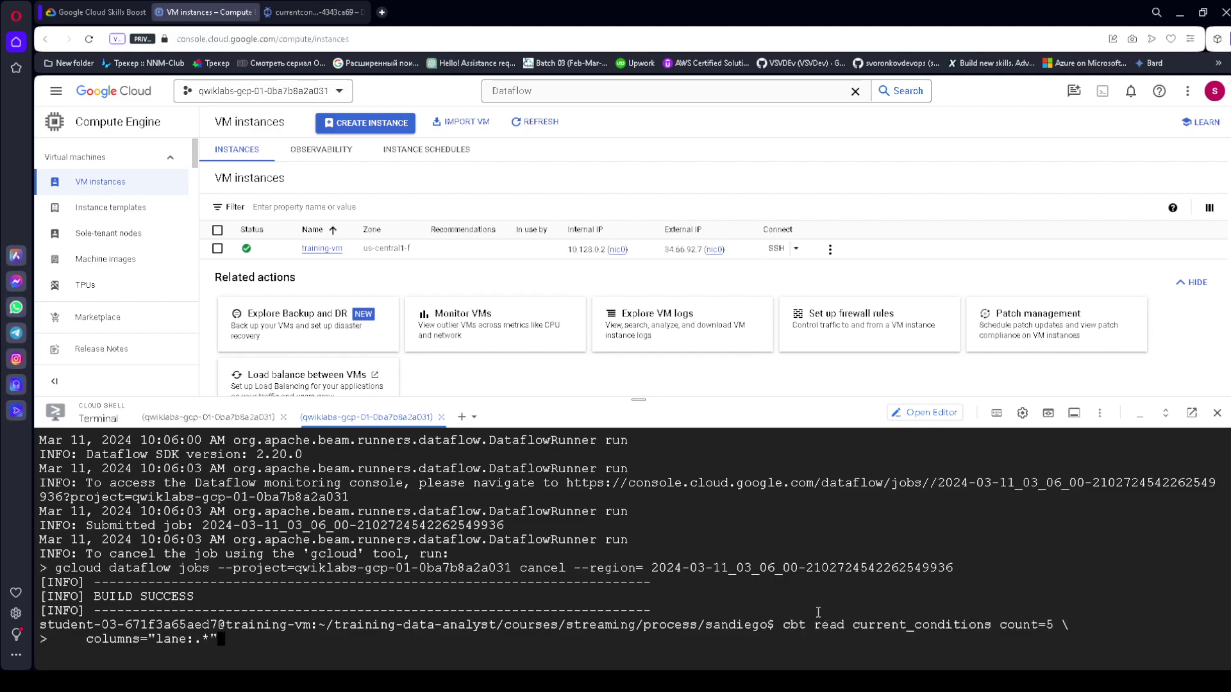
- Copy the cbt read current_conditions command from Task 4 again and retry it in the same training-vm session
{"action": "left_click", "coordinate": [101, 11]}
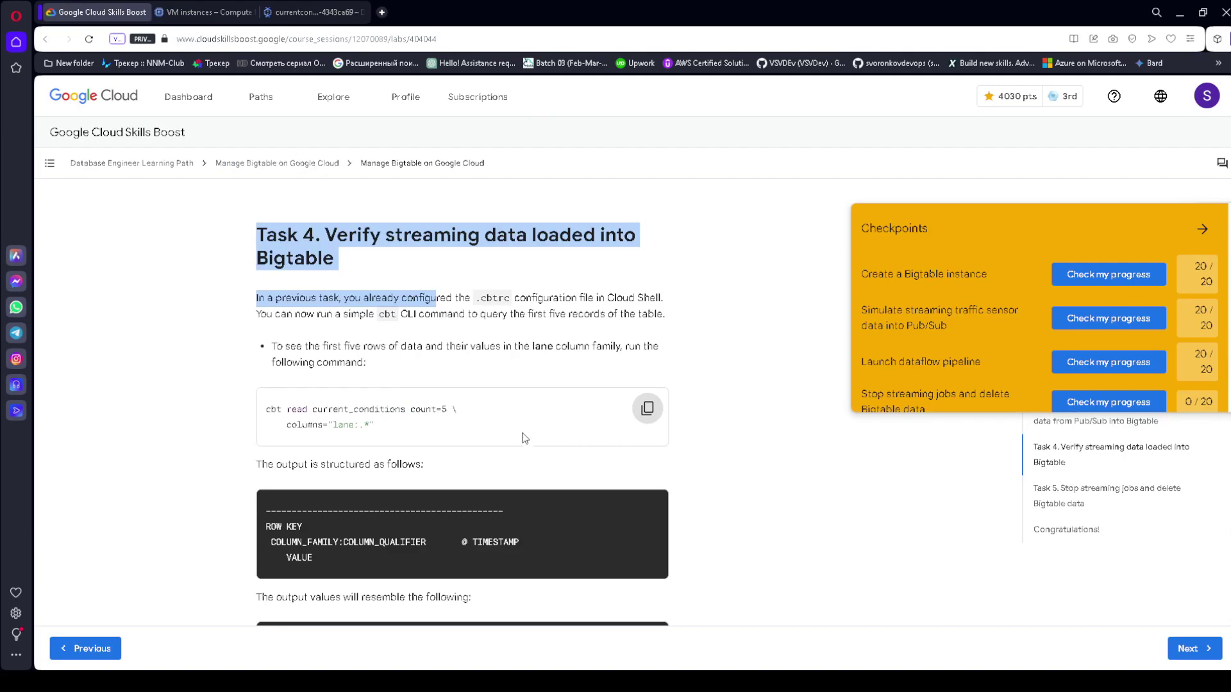
{"action": "scroll", "coordinate": [517, 429], "scroll_direction": "down", "scroll_amount": 1}
{"action": "left_click", "coordinate": [647, 344]}
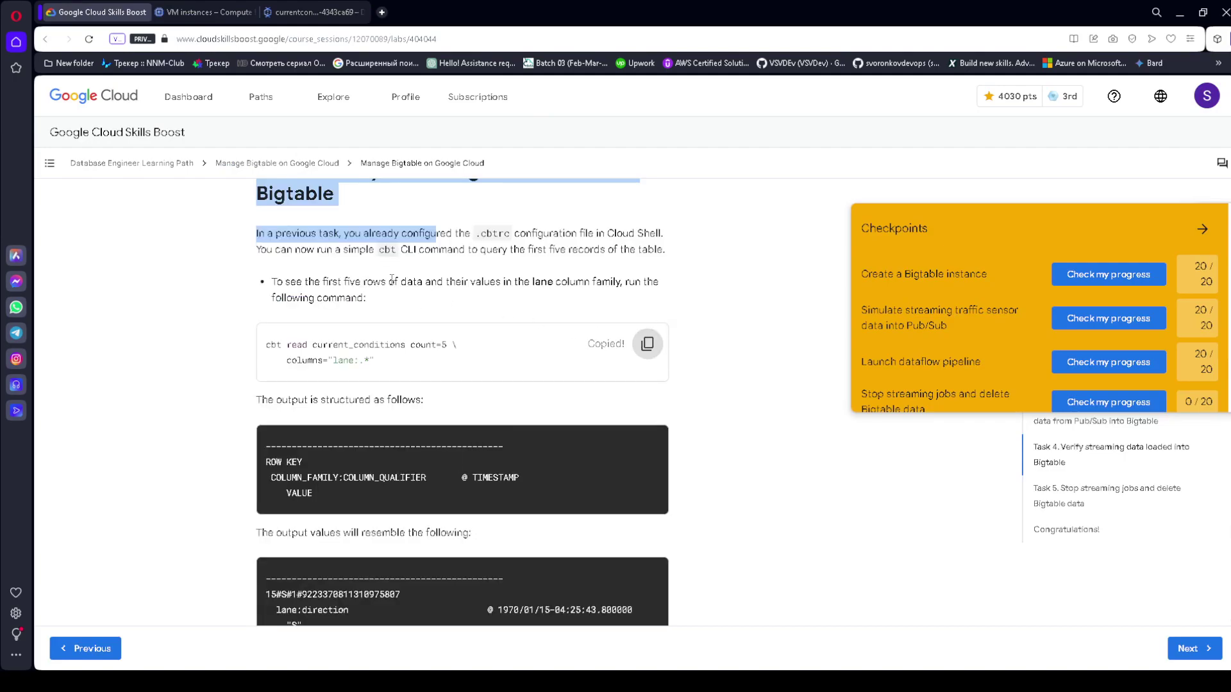
{"action": "left_click", "coordinate": [340, 12]}
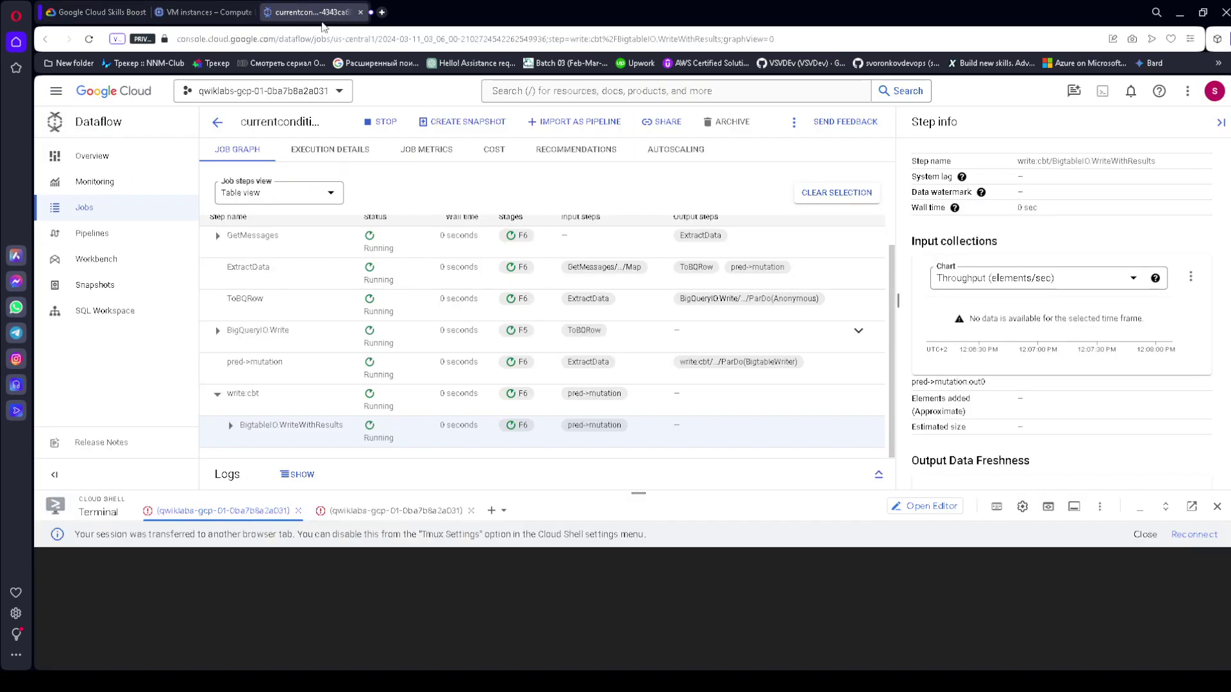
{"action": "left_click", "coordinate": [201, 8]}
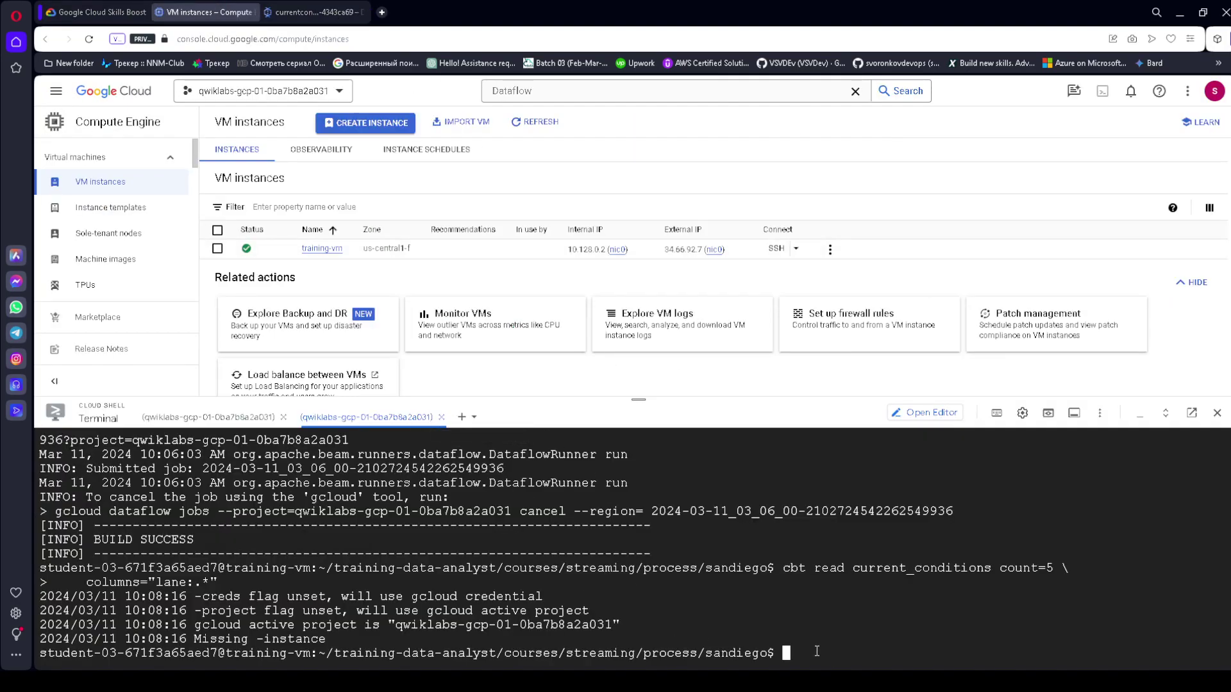
{"action": "key", "text": "ctrl+v"}
{"action": "key", "text": "Return"}
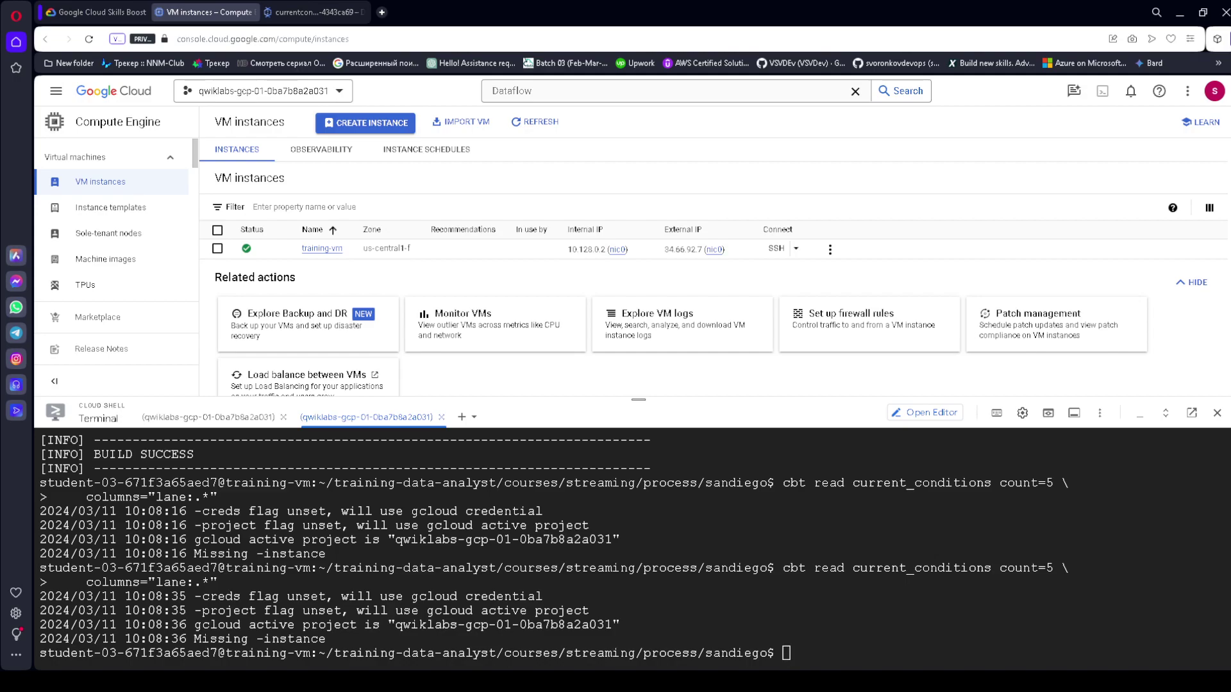
- Check the Bigtable CLI configuration on training-vm with the lab's cat ~/.cbtrc command
{"action": "key", "text": "ctrl+Tab"}
{"action": "left_click", "coordinate": [647, 436]}
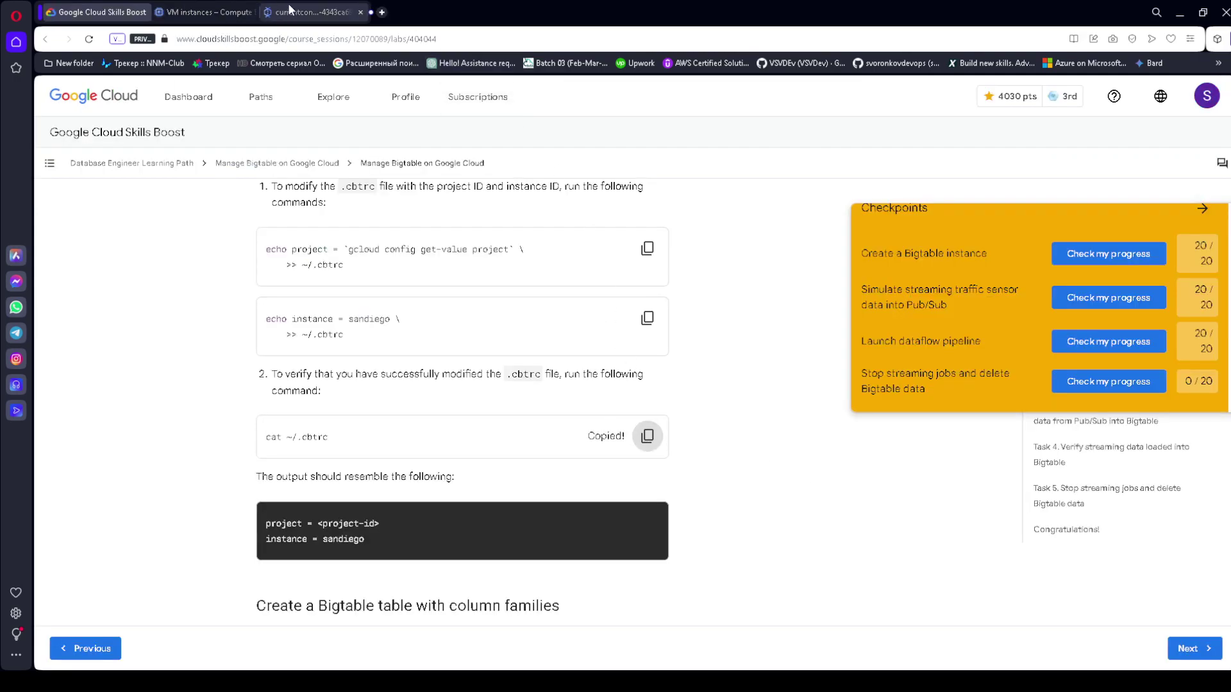
{"action": "left_click", "coordinate": [214, 13]}
{"action": "left_click", "coordinate": [1194, 440]}
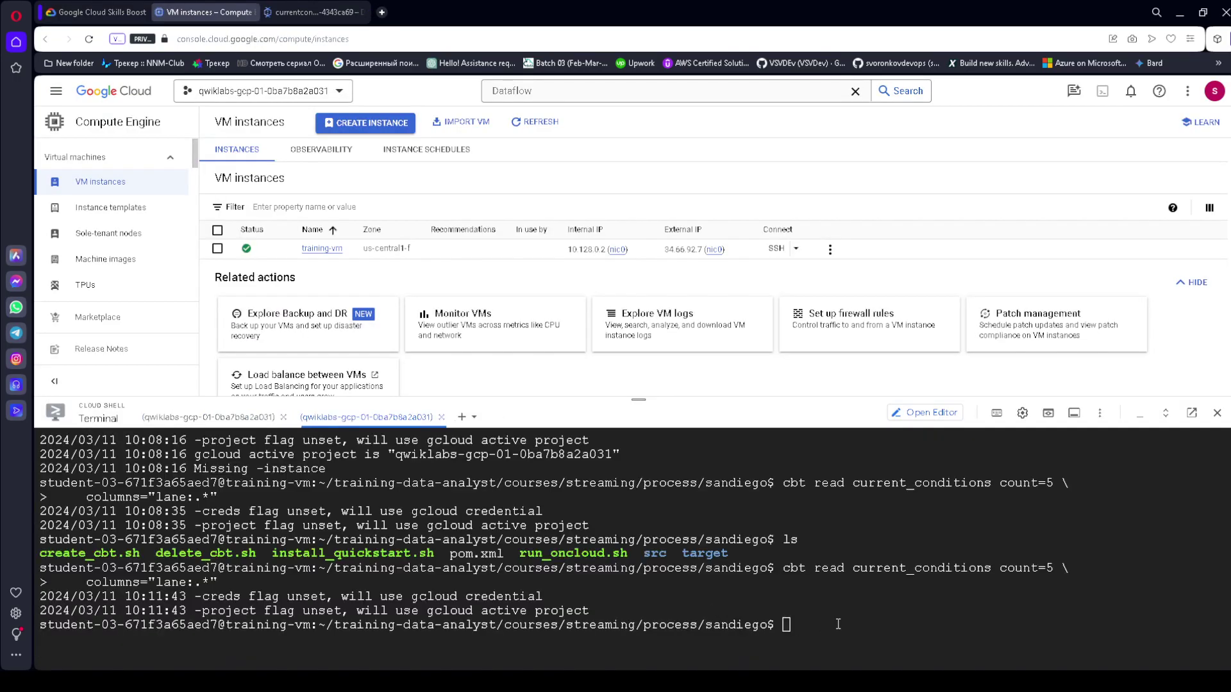
{"action": "key", "text": "ctrl+v"}
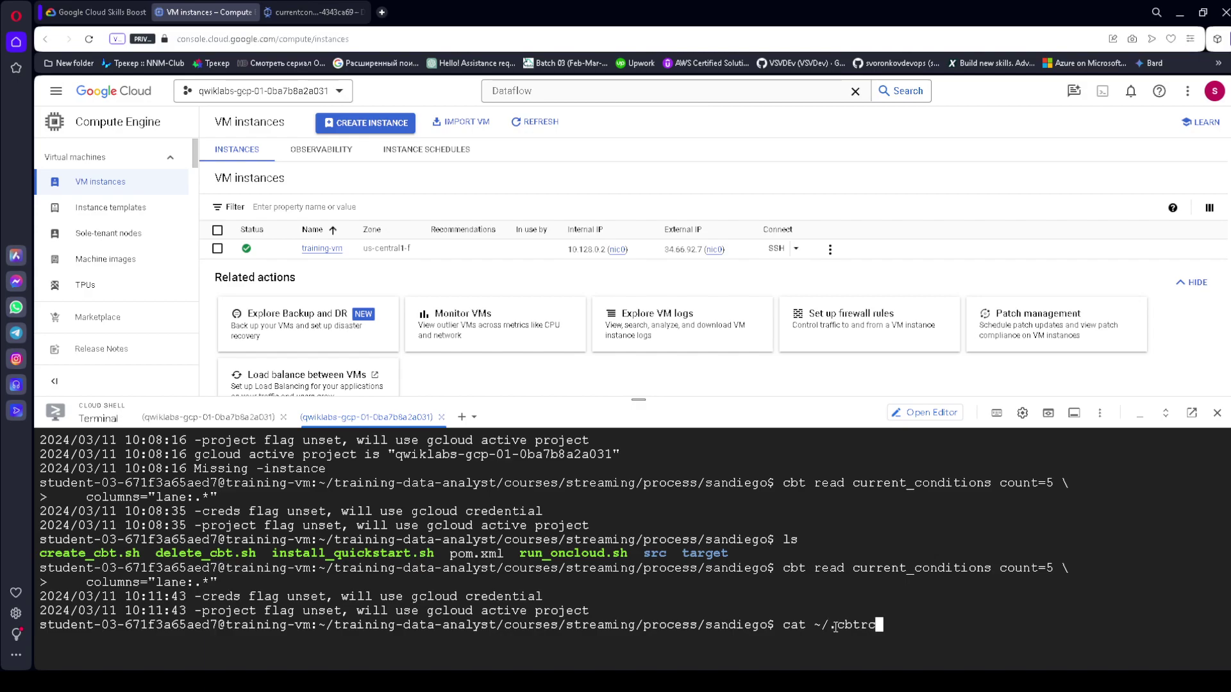
{"action": "key", "text": "Return"}
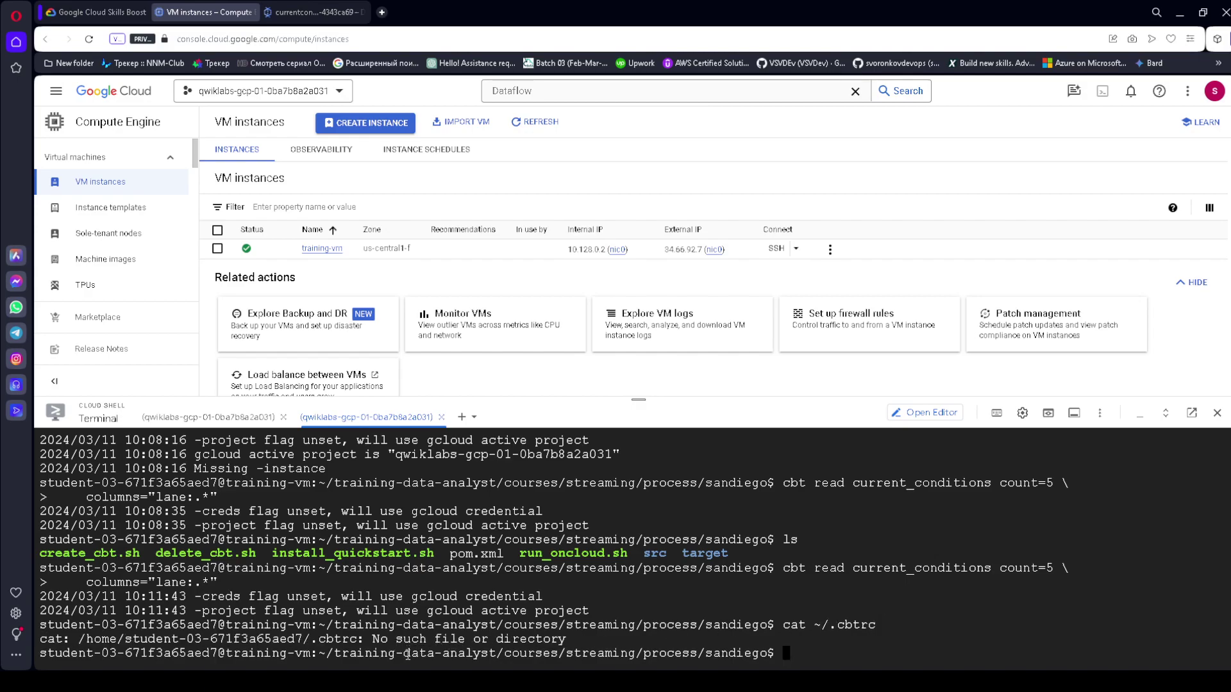
- Review the lab's Configure the Bigtable CLI section and copy its command that writes the project ID to ~/.cbtrc
{"action": "left_click", "coordinate": [96, 12]}
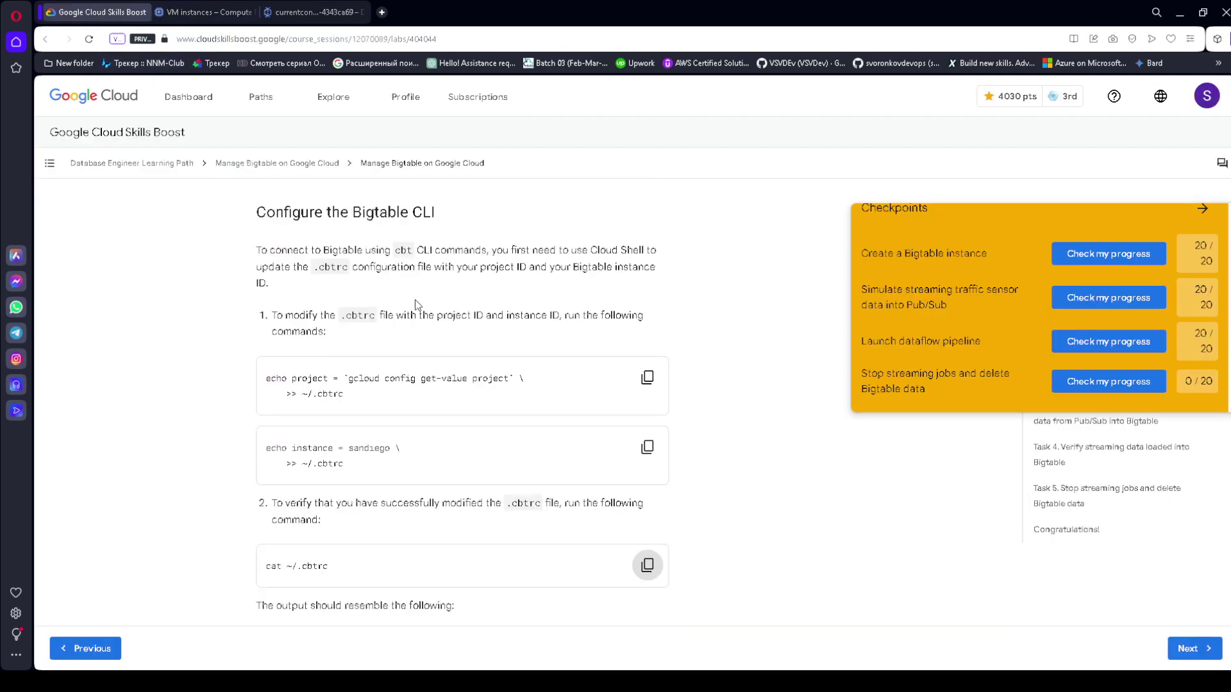
{"action": "scroll", "coordinate": [414, 299], "scroll_direction": "up", "scroll_amount": 1}
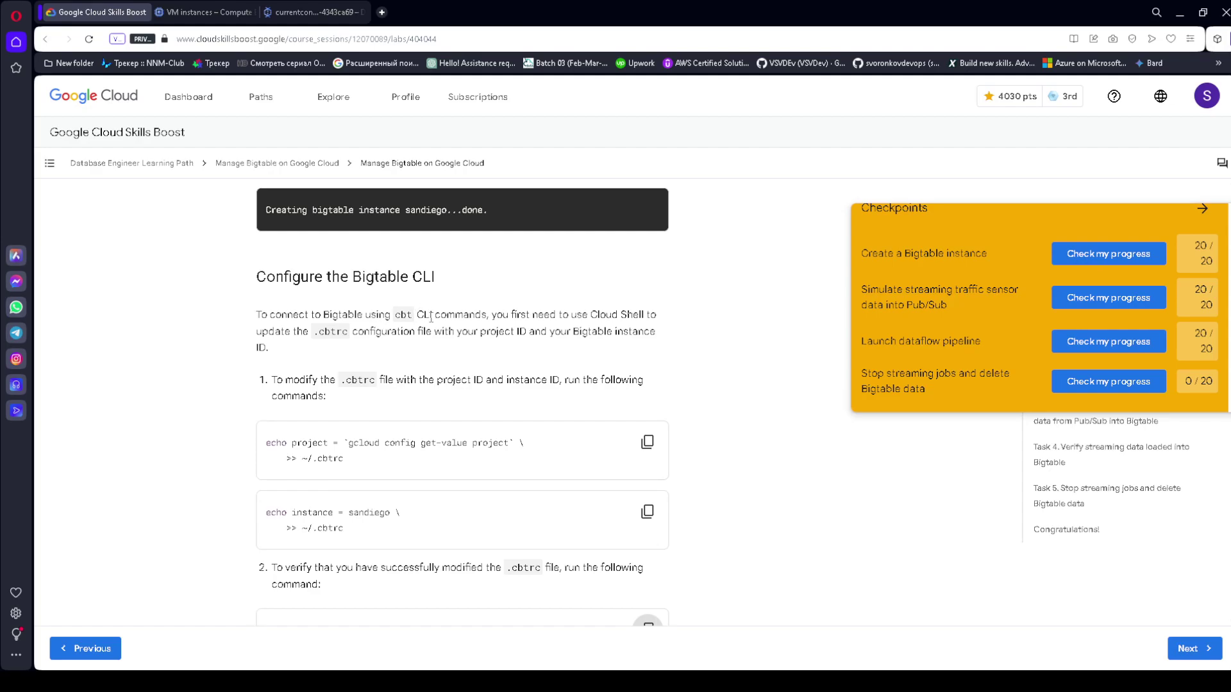
{"action": "scroll", "coordinate": [431, 316], "scroll_direction": "up", "scroll_amount": 3}
{"action": "scroll", "coordinate": [504, 351], "scroll_direction": "down", "scroll_amount": 4}
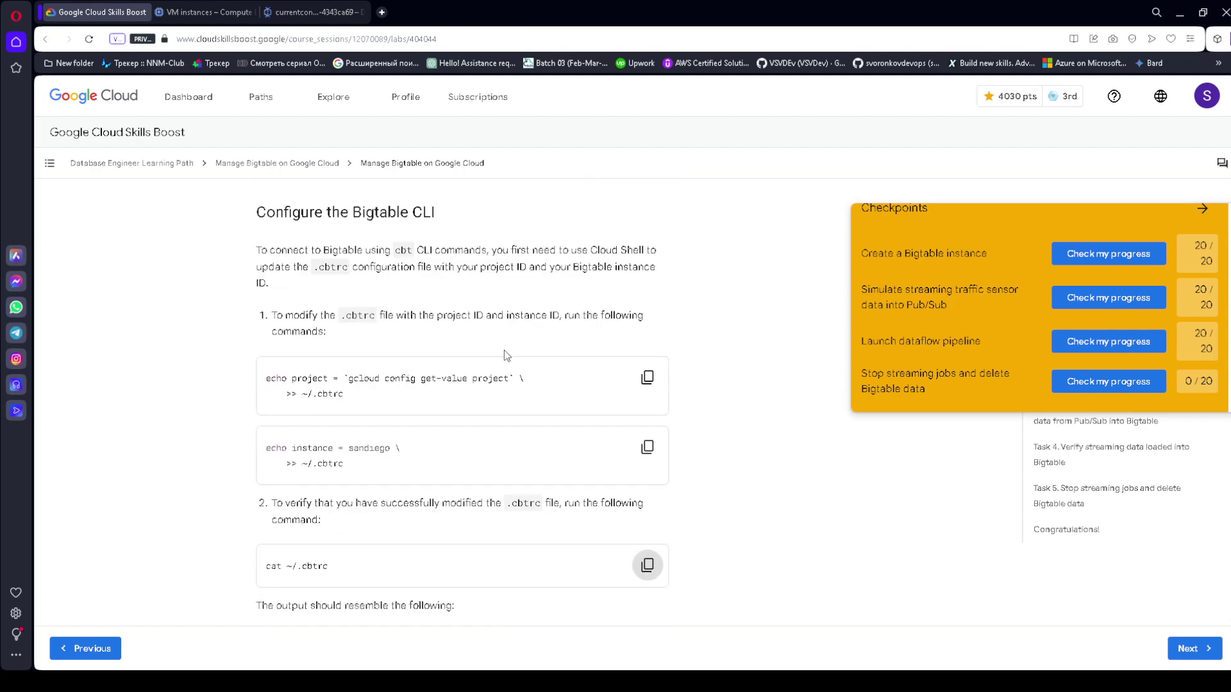
{"action": "left_click", "coordinate": [647, 378]}
- Reconnect Cloud Shell on the Dataflow job page and exit the training-vm SSH session
{"action": "left_click", "coordinate": [314, 12]}
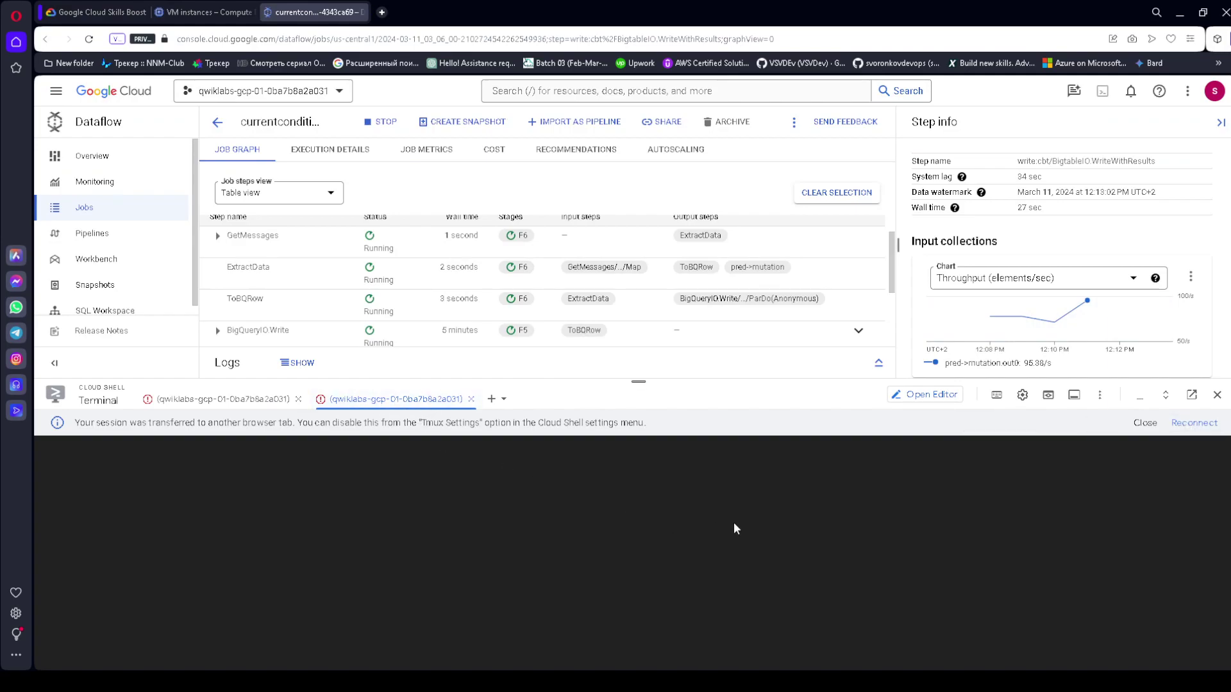
{"action": "left_click", "coordinate": [1183, 431]}
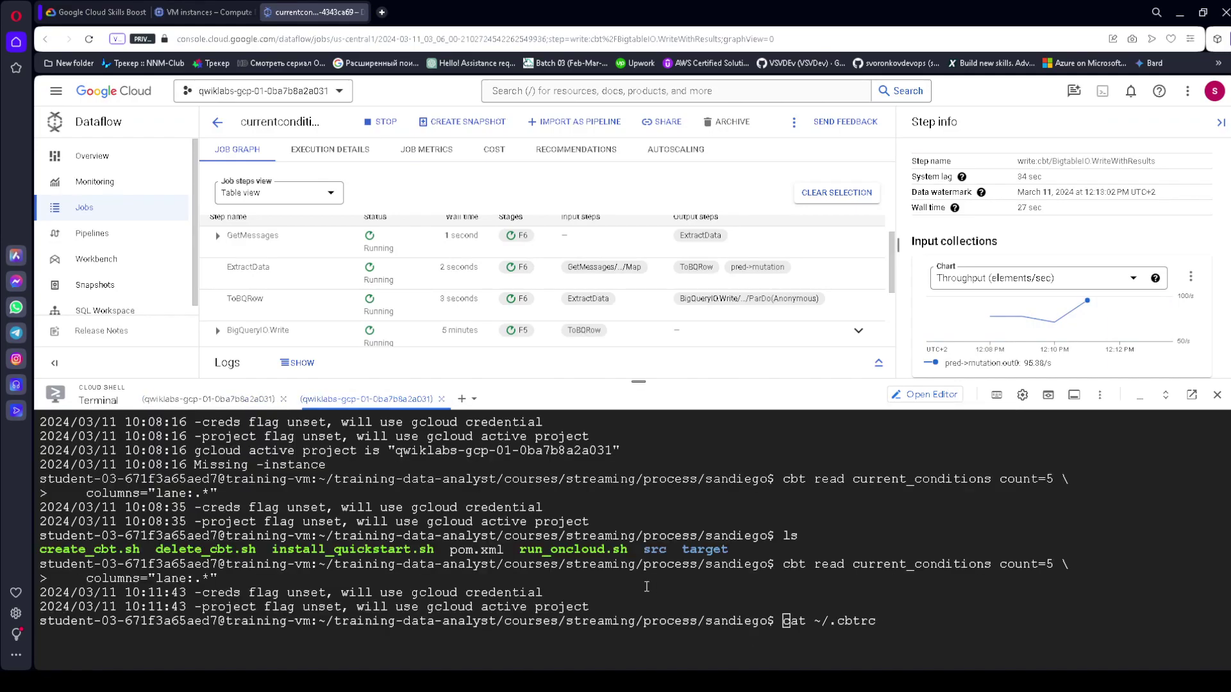
{"action": "type", "text": "aexi"}
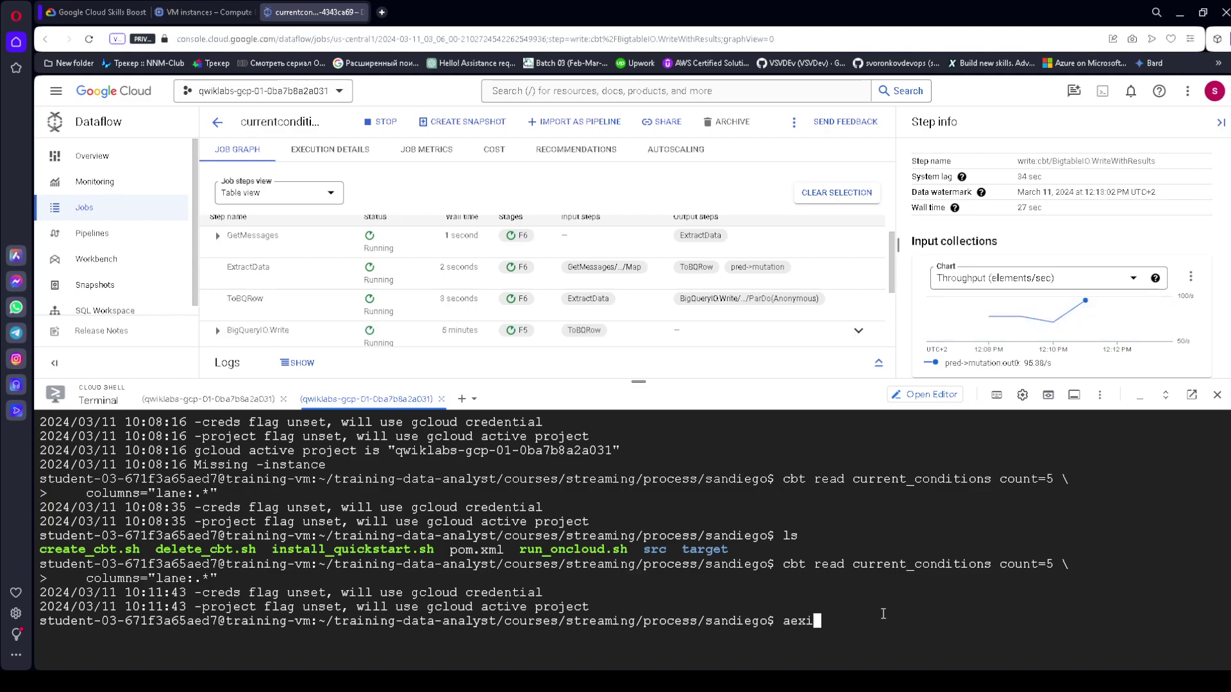
{"action": "key", "text": "BackSpace"}
{"action": "key", "text": "BackSpace"}
{"action": "key", "text": "BackSpace"}
{"action": "type", "text": "exit"}
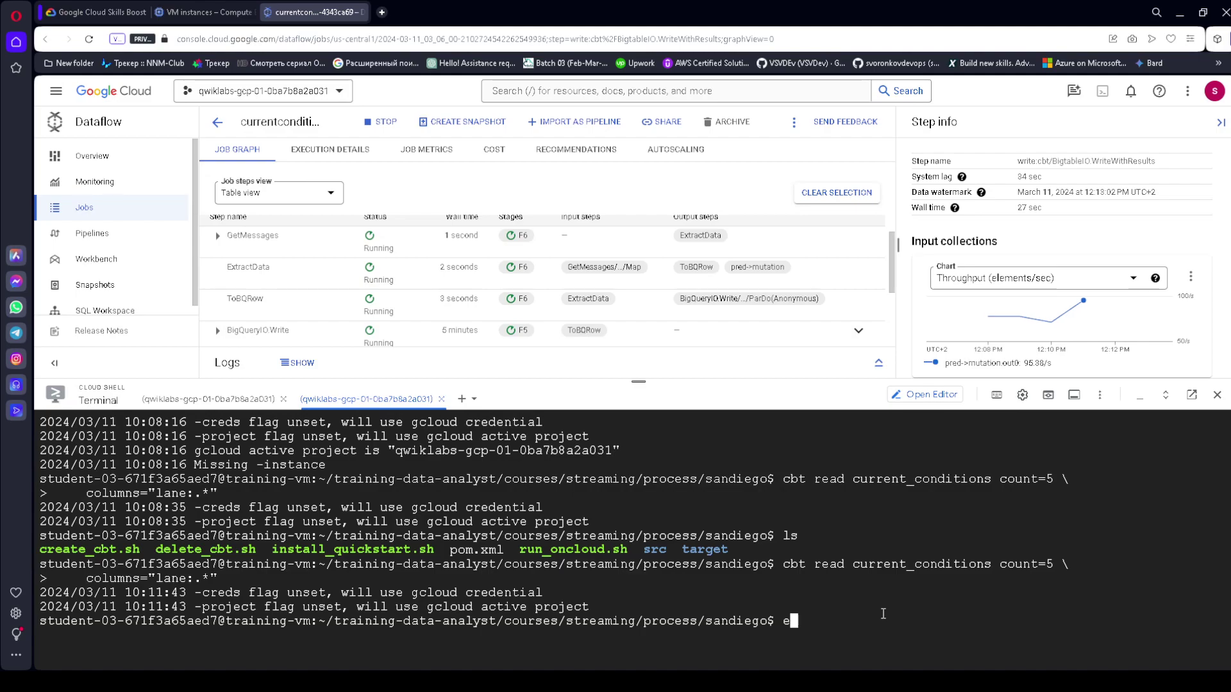
{"action": "key", "text": "Return"}
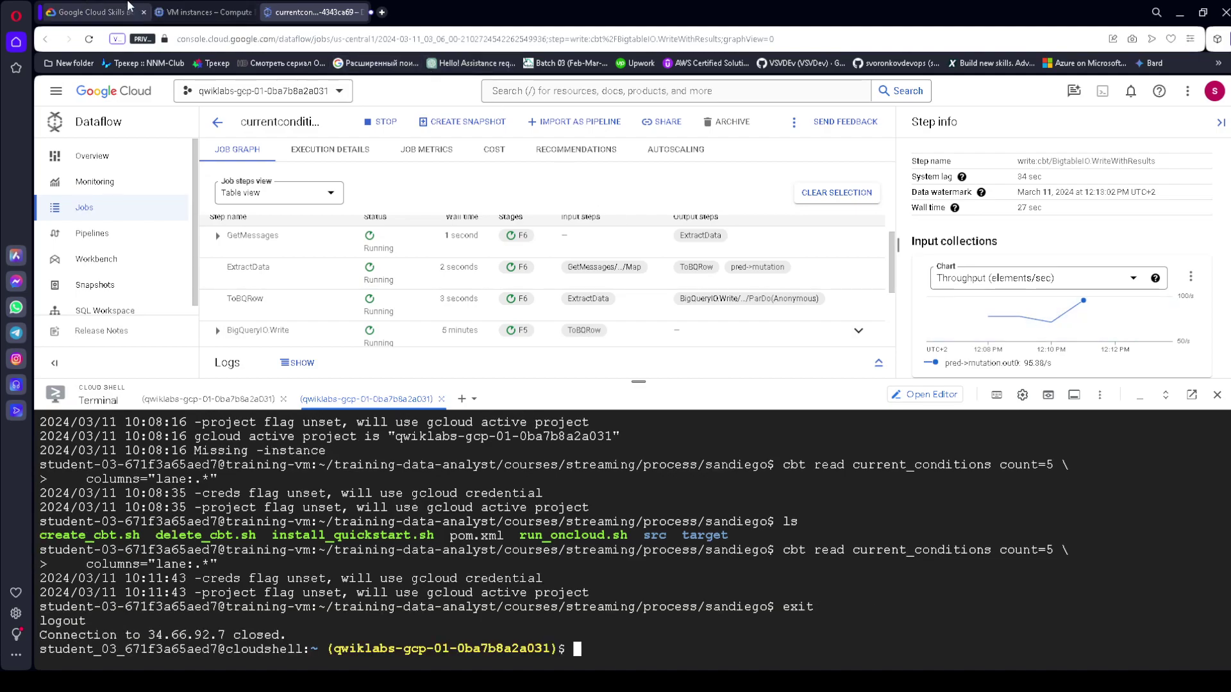
- Query five rows of the lane column family from Cloud Shell with Task 4's cbt read current_conditions count=5 columns="lane:.*" command
{"action": "left_click", "coordinate": [103, 11]}
{"action": "scroll", "coordinate": [1041, 472], "scroll_direction": "down", "scroll_amount": 10}
{"action": "left_click", "coordinate": [1040, 470]}
{"action": "left_click", "coordinate": [646, 379]}
{"action": "left_click", "coordinate": [321, 12]}
{"action": "key", "text": "ctrl+v"}
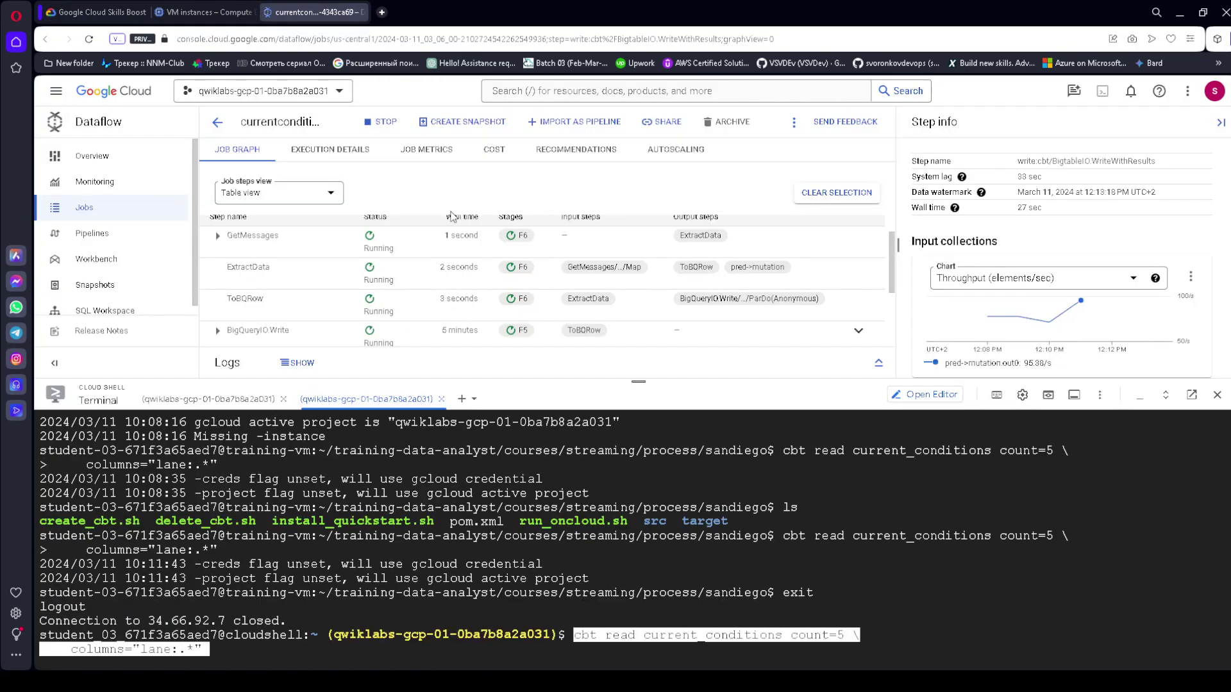
{"action": "key", "text": "Return"}
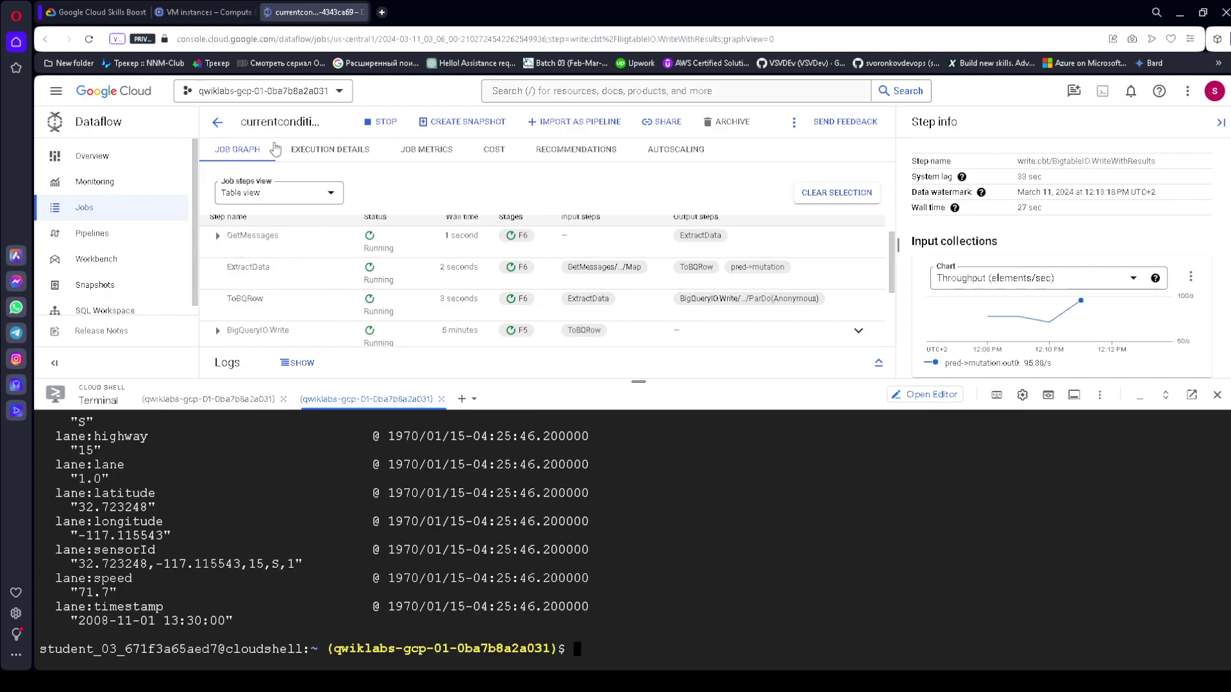
- Follow Task 5's first instruction and stop the streaming data simulator running in the first SSH terminal on training-vm
{"action": "left_click", "coordinate": [114, 6]}
{"action": "scroll", "coordinate": [454, 407], "scroll_direction": "down", "scroll_amount": 15}
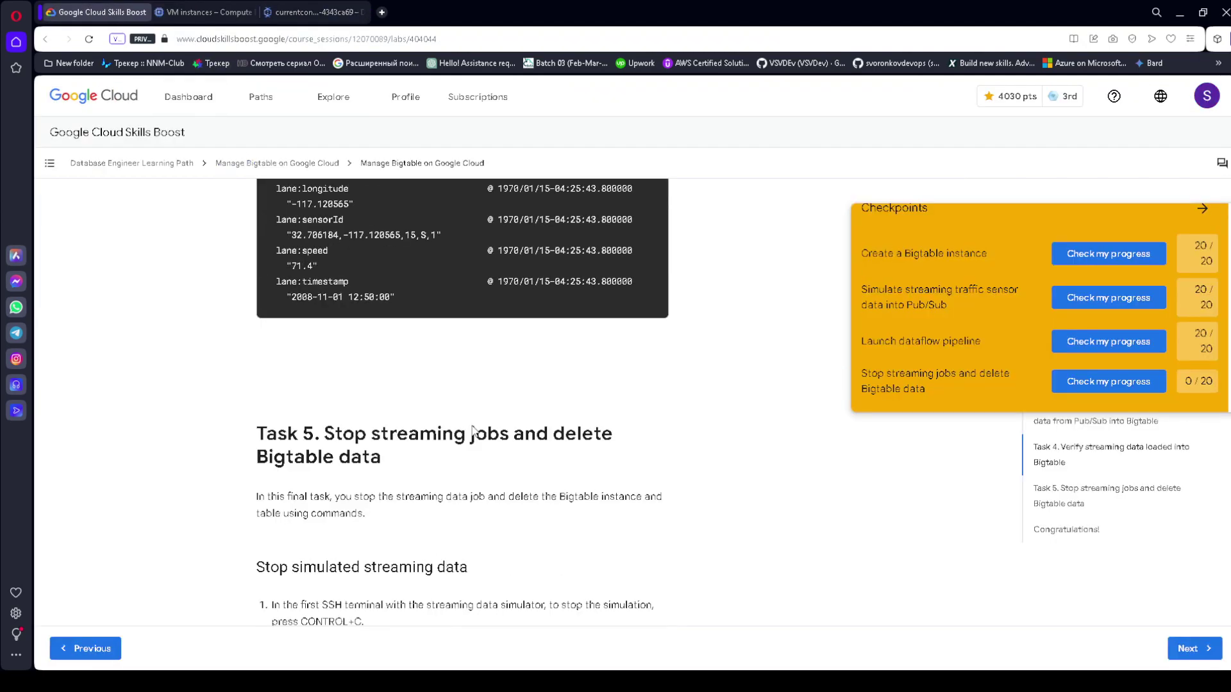
{"action": "scroll", "coordinate": [472, 426], "scroll_direction": "down", "scroll_amount": 1}
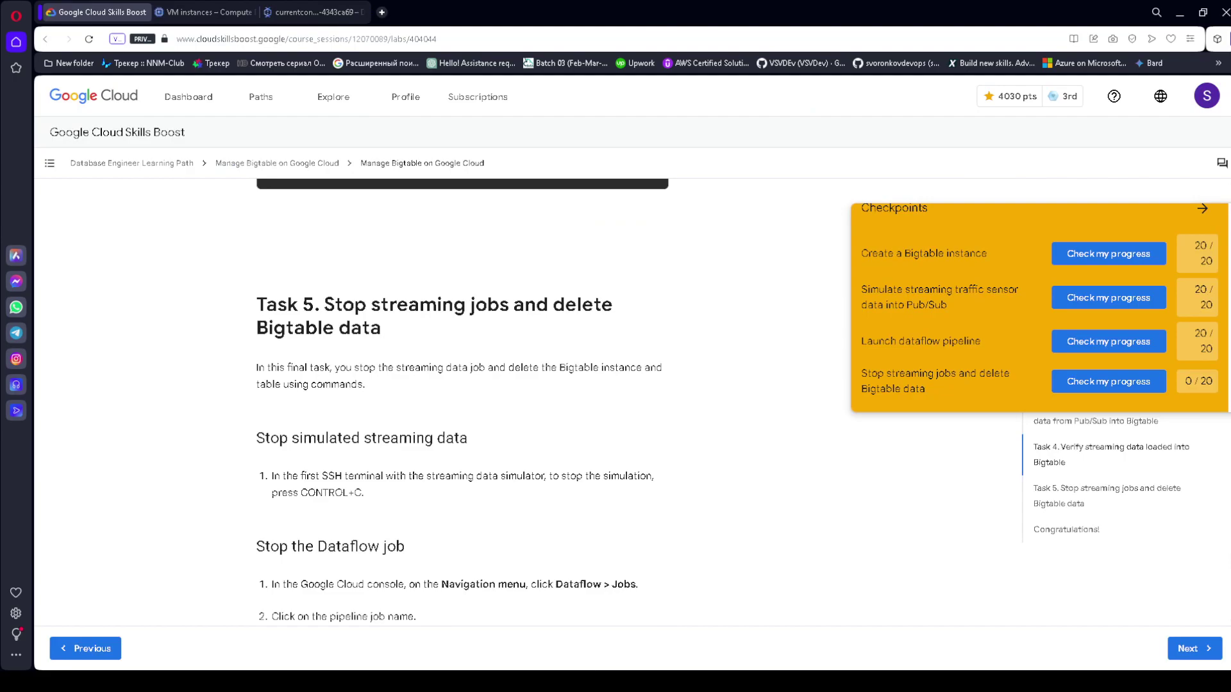
{"action": "left_click_drag", "start_coordinate": [247, 298], "coordinate": [471, 336]}
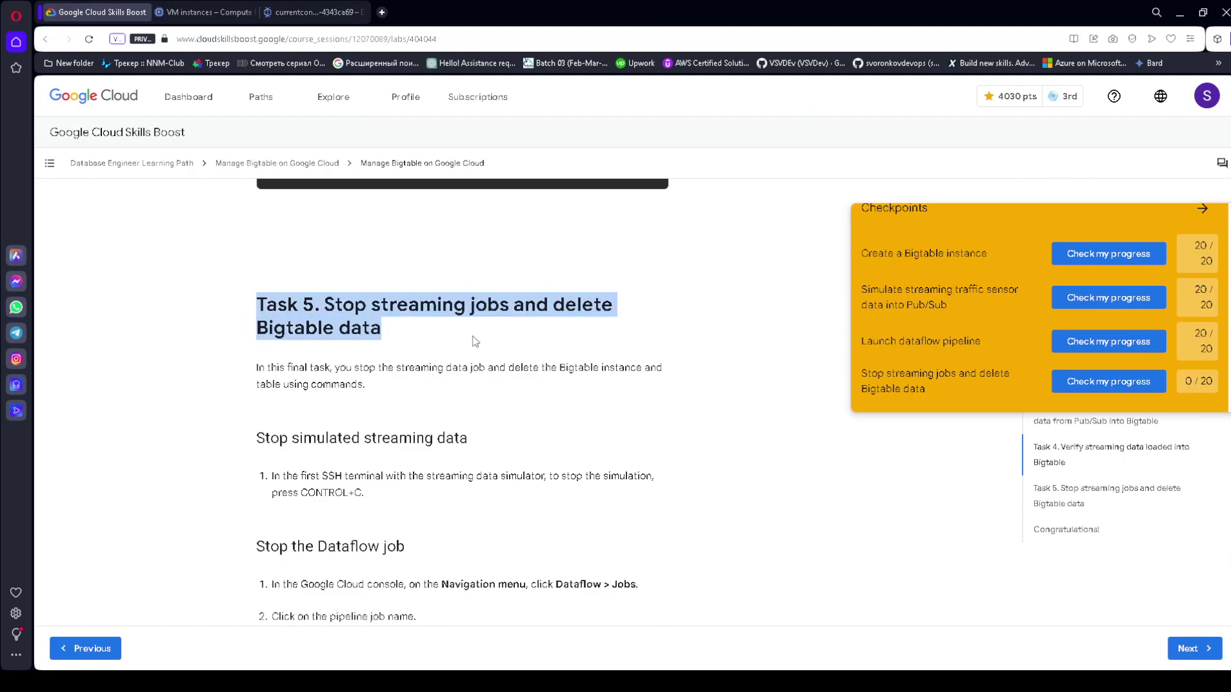
{"action": "scroll", "coordinate": [483, 396], "scroll_direction": "down", "scroll_amount": 2}
{"action": "left_click_drag", "start_coordinate": [263, 307], "coordinate": [545, 347]}
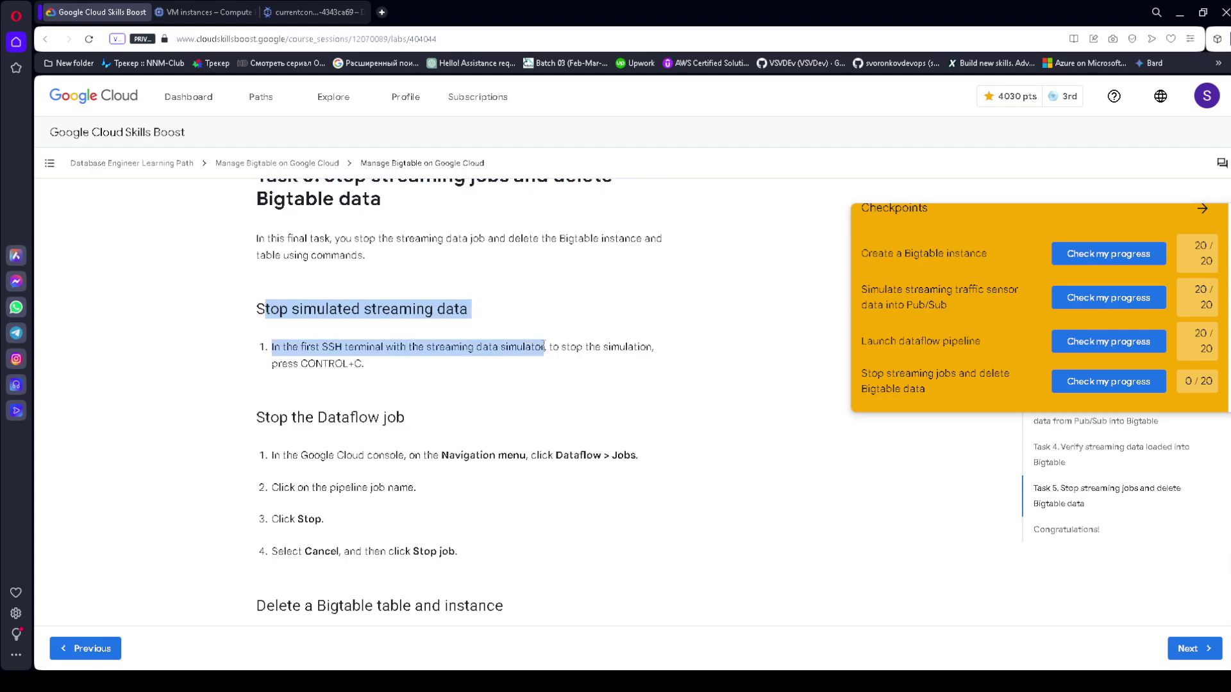
{"action": "left_click", "coordinate": [235, 7]}
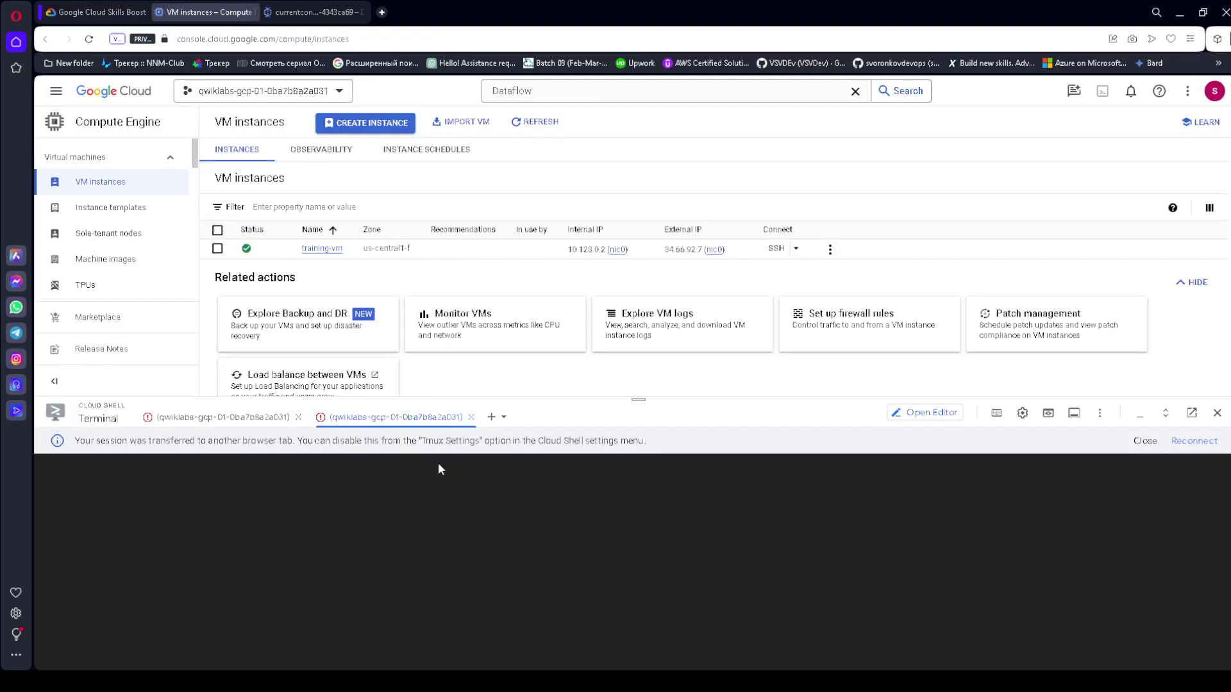
{"action": "left_click", "coordinate": [1210, 439]}
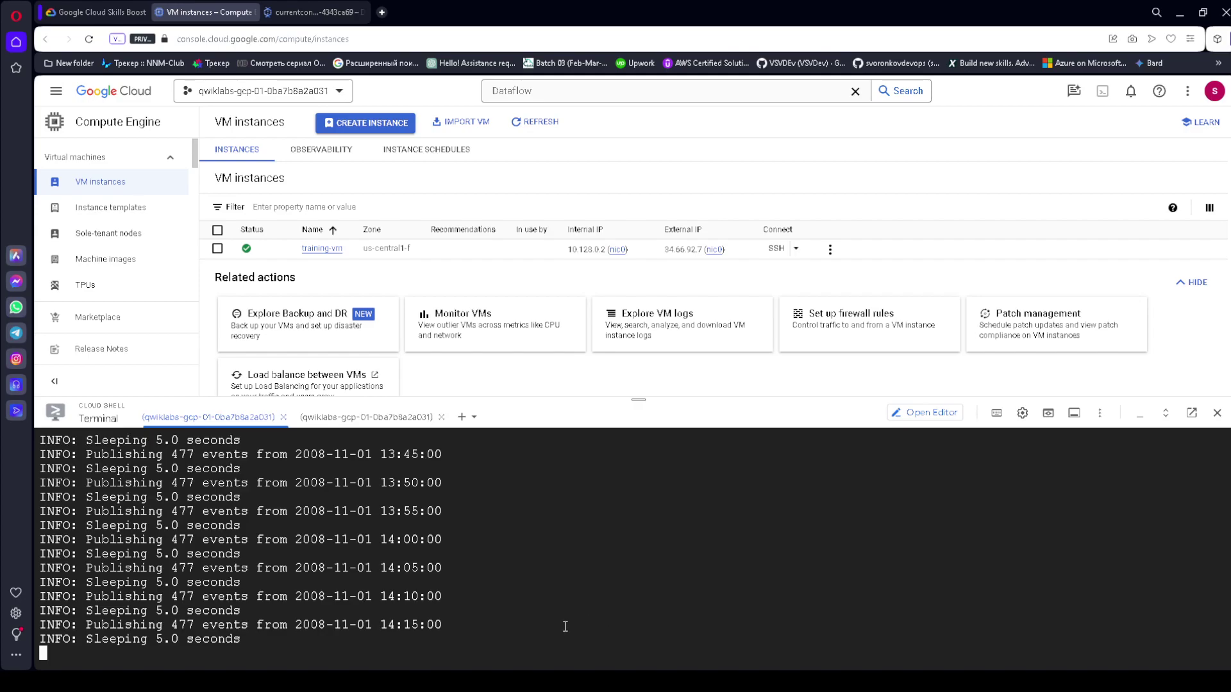
{"action": "key", "text": "ctrl+c"}
- Read the lab's Stop the Dataflow job instructions and reopen the currentconditions job from the Dataflow jobs list
{"action": "left_click", "coordinate": [99, 11]}
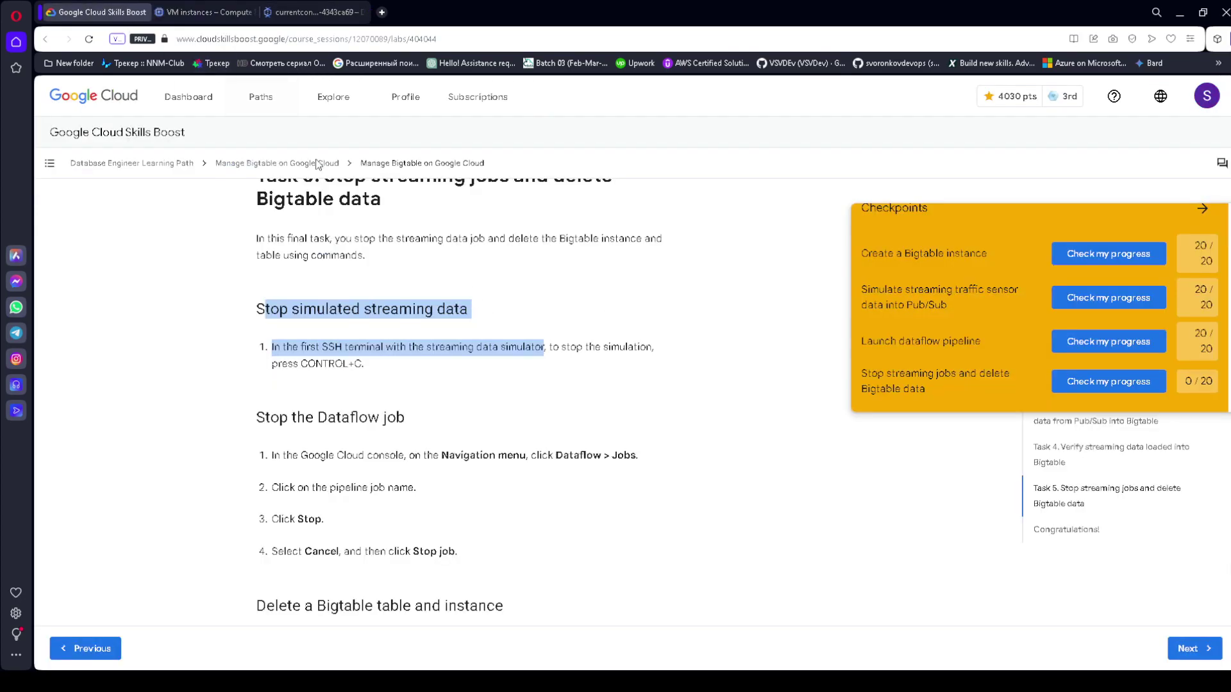
{"action": "scroll", "coordinate": [323, 384], "scroll_direction": "down", "scroll_amount": 3}
{"action": "left_click_drag", "start_coordinate": [250, 229], "coordinate": [653, 268]}
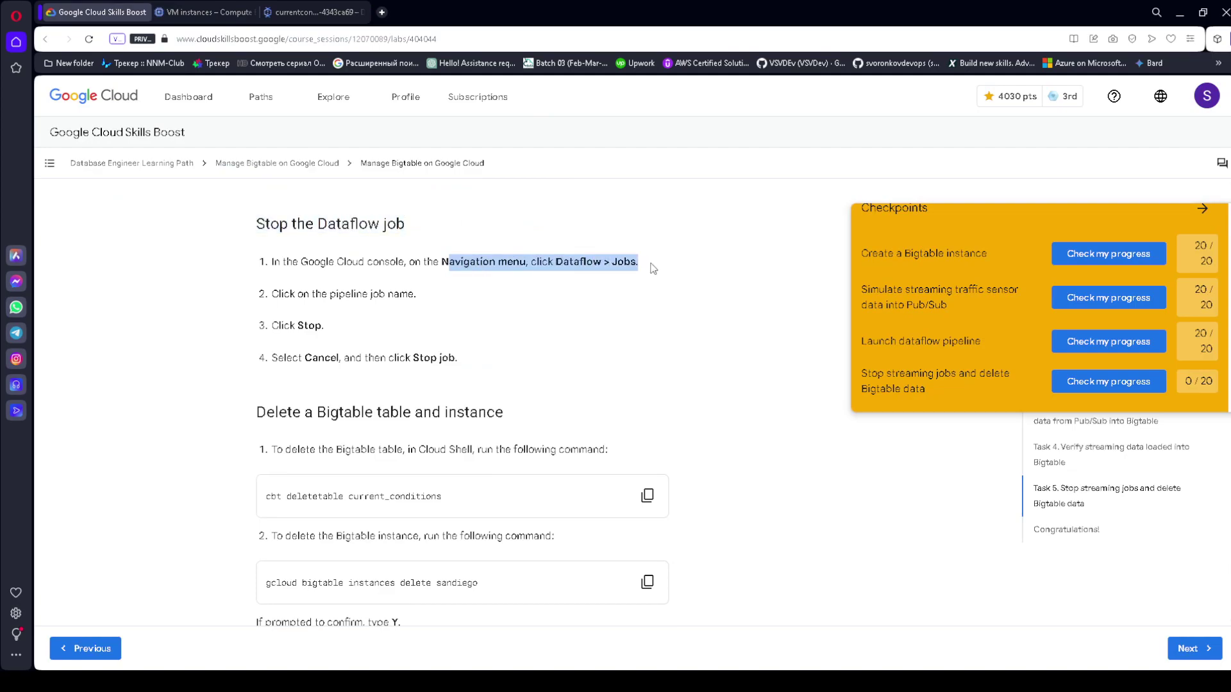
{"action": "left_click_drag", "start_coordinate": [272, 326], "coordinate": [323, 327]}
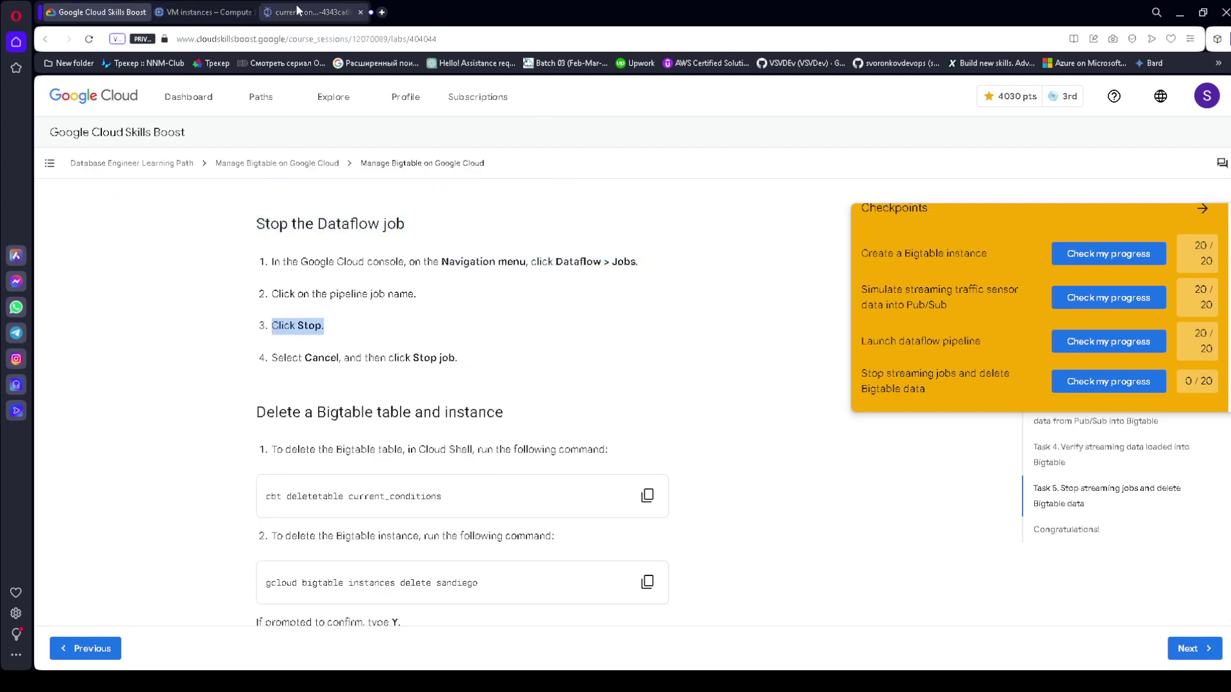
{"action": "left_click", "coordinate": [278, 11]}
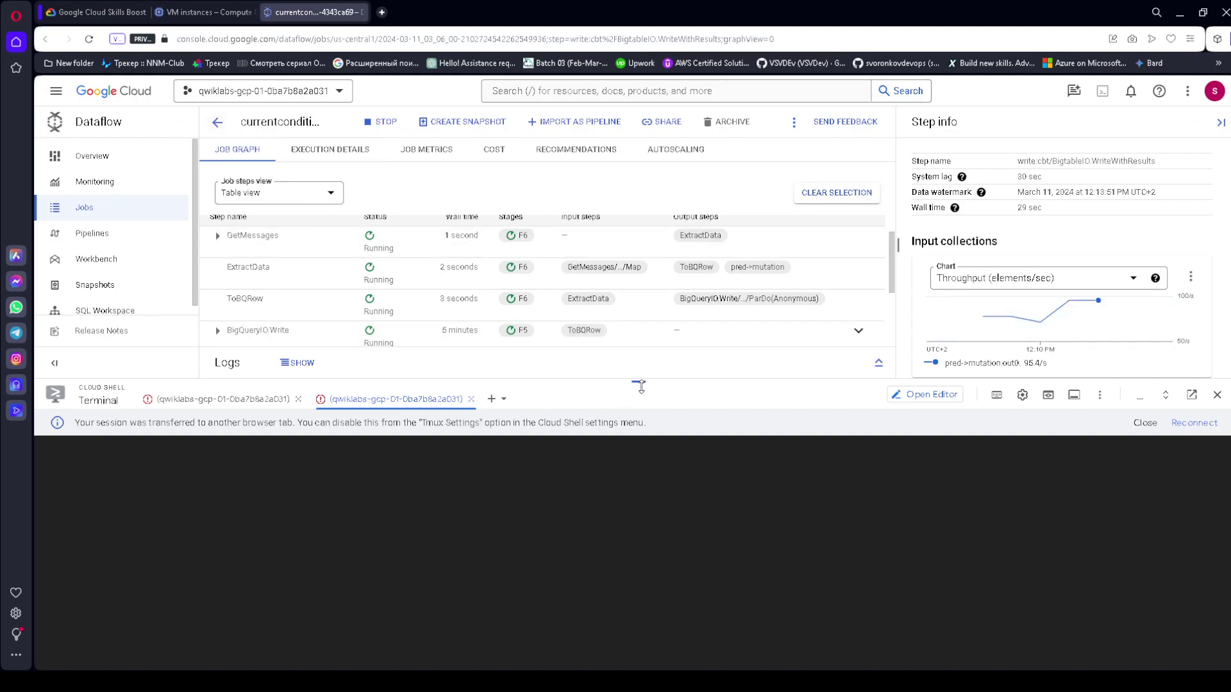
{"action": "left_click_drag", "start_coordinate": [641, 388], "coordinate": [639, 475]}
{"action": "left_click", "coordinate": [205, 131]}
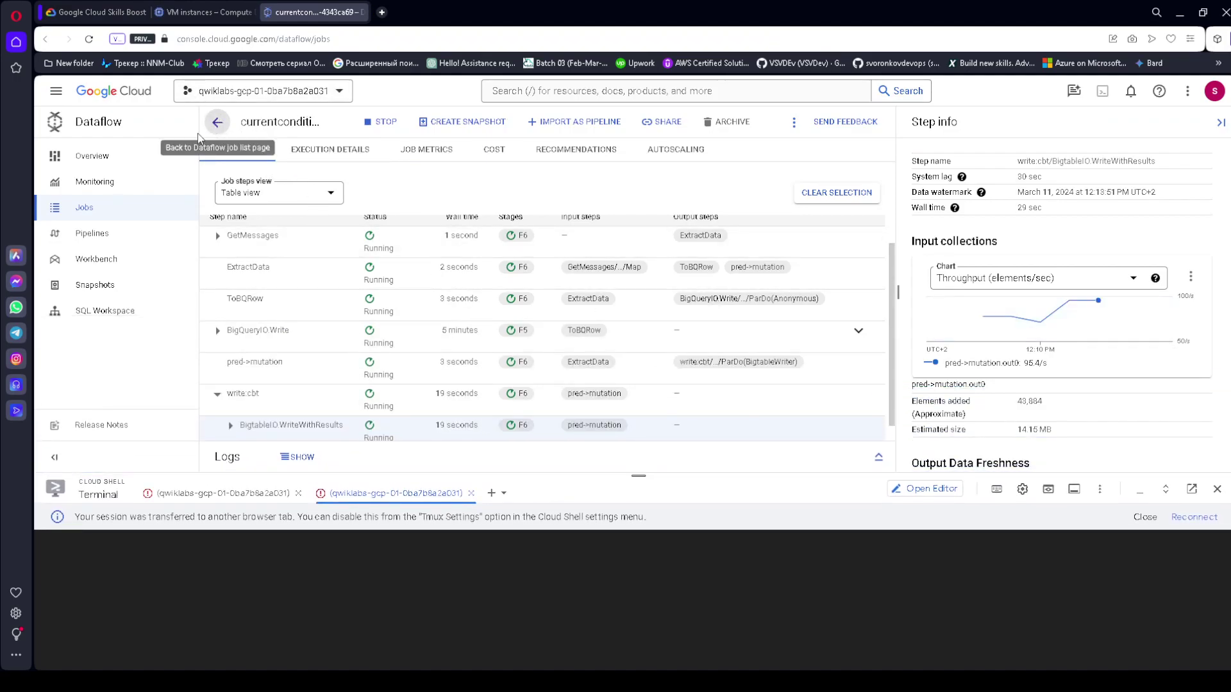
{"action": "left_click", "coordinate": [319, 193]}
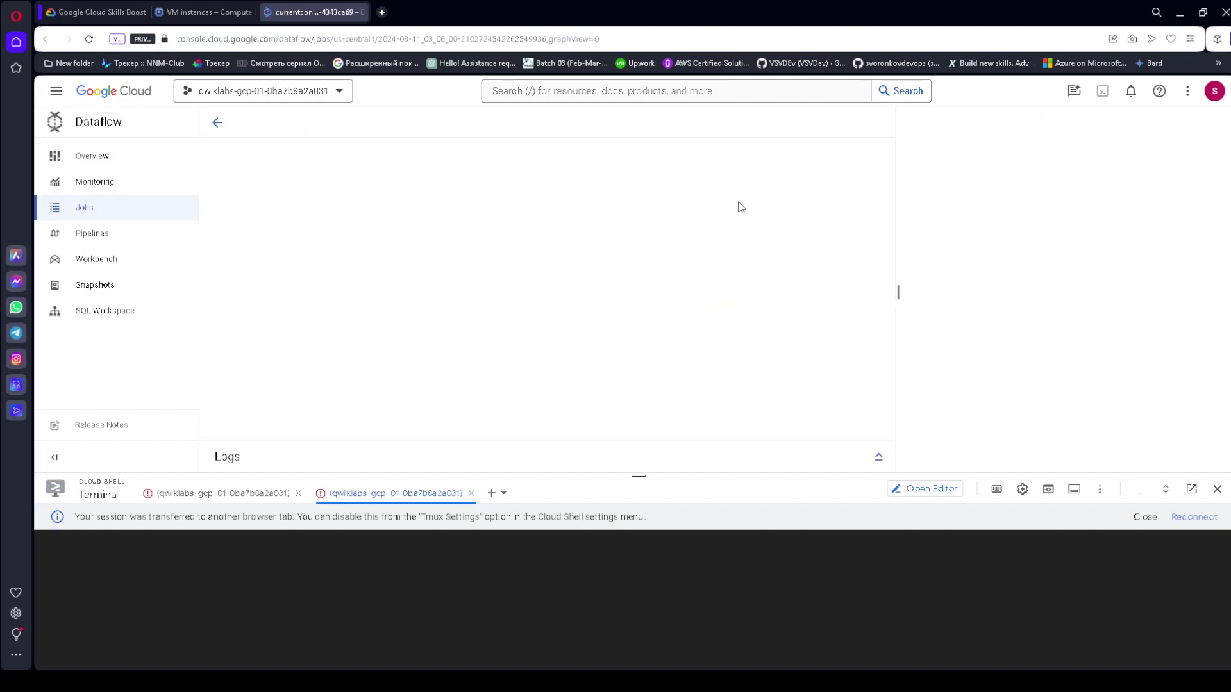
- Stop the currentconditions Dataflow job using the Cancel option, as the lab instructs
{"action": "left_click", "coordinate": [387, 123]}
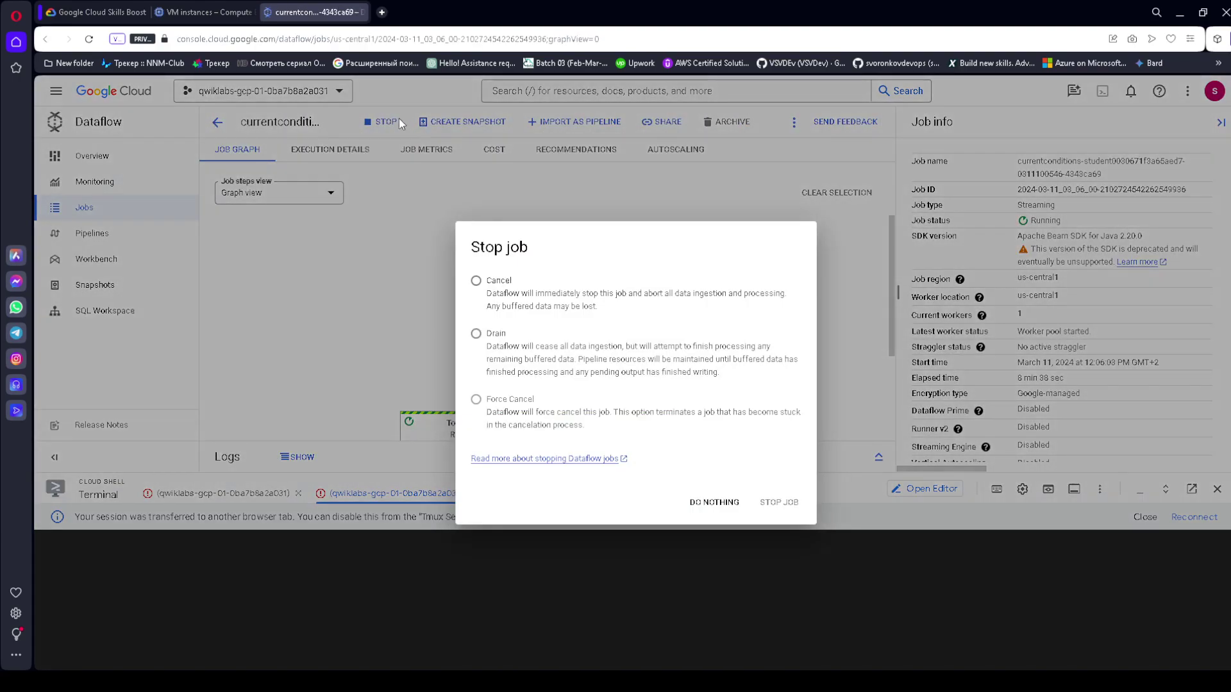
{"action": "left_click", "coordinate": [476, 282]}
{"action": "left_click", "coordinate": [79, 8]}
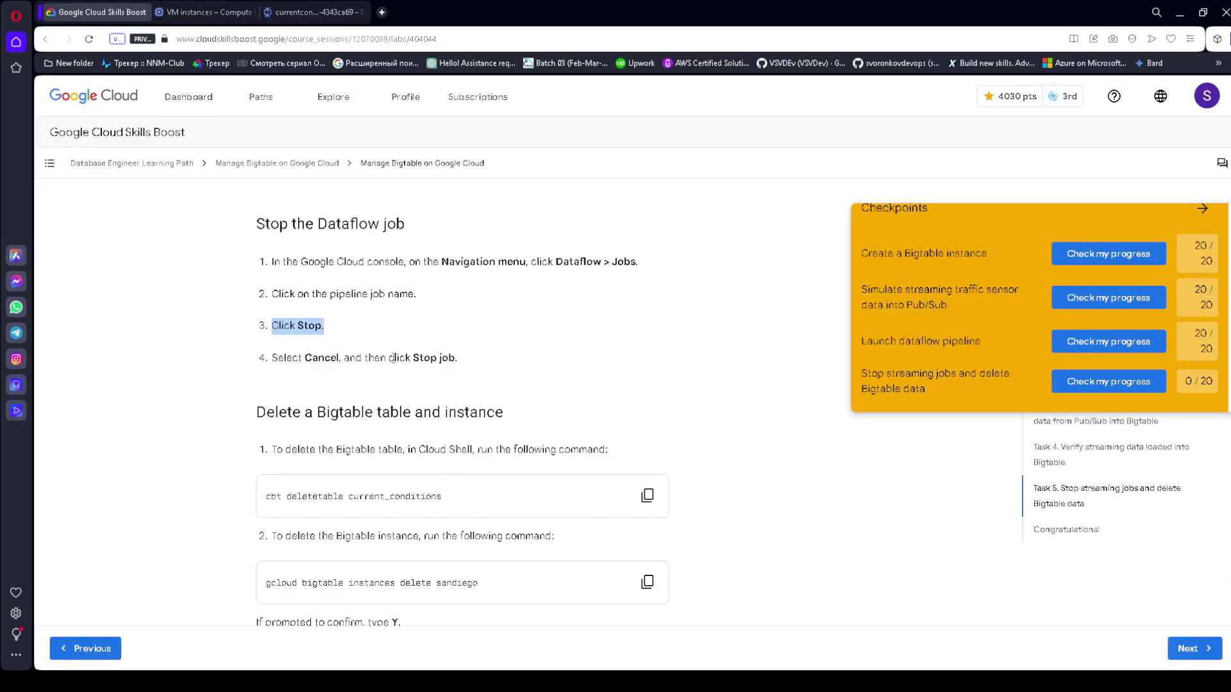
{"action": "left_click_drag", "start_coordinate": [414, 358], "coordinate": [457, 357]}
{"action": "left_click", "coordinate": [296, 12]}
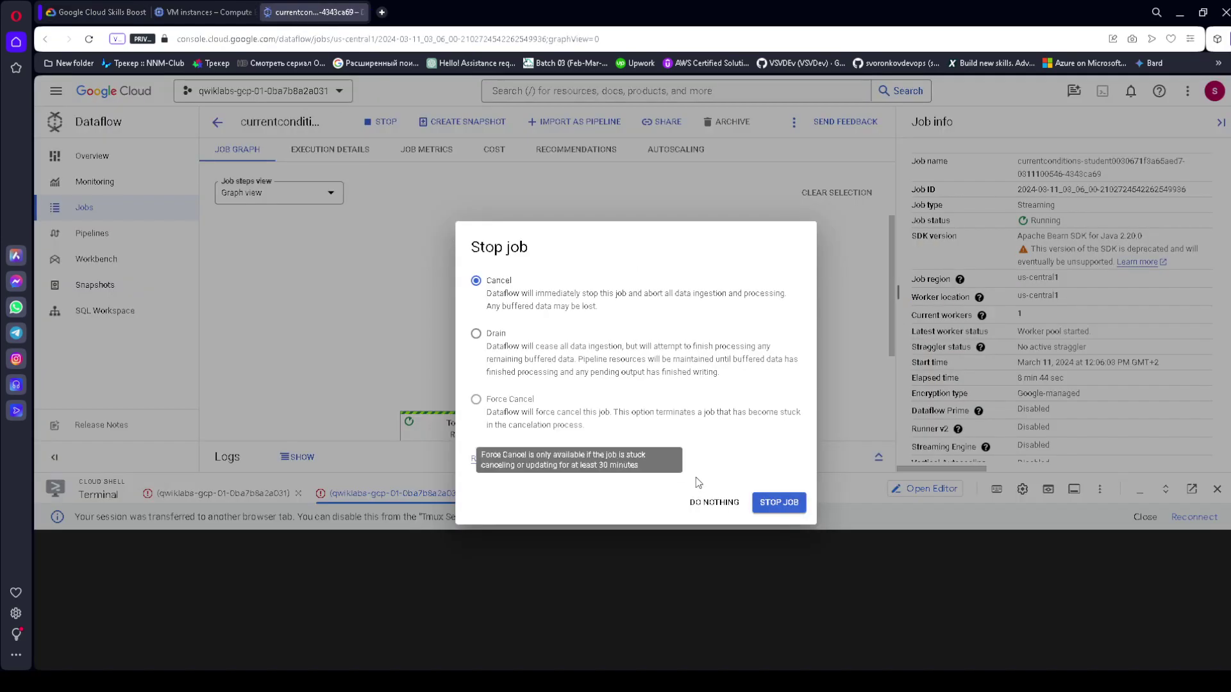
{"action": "left_click", "coordinate": [790, 505]}
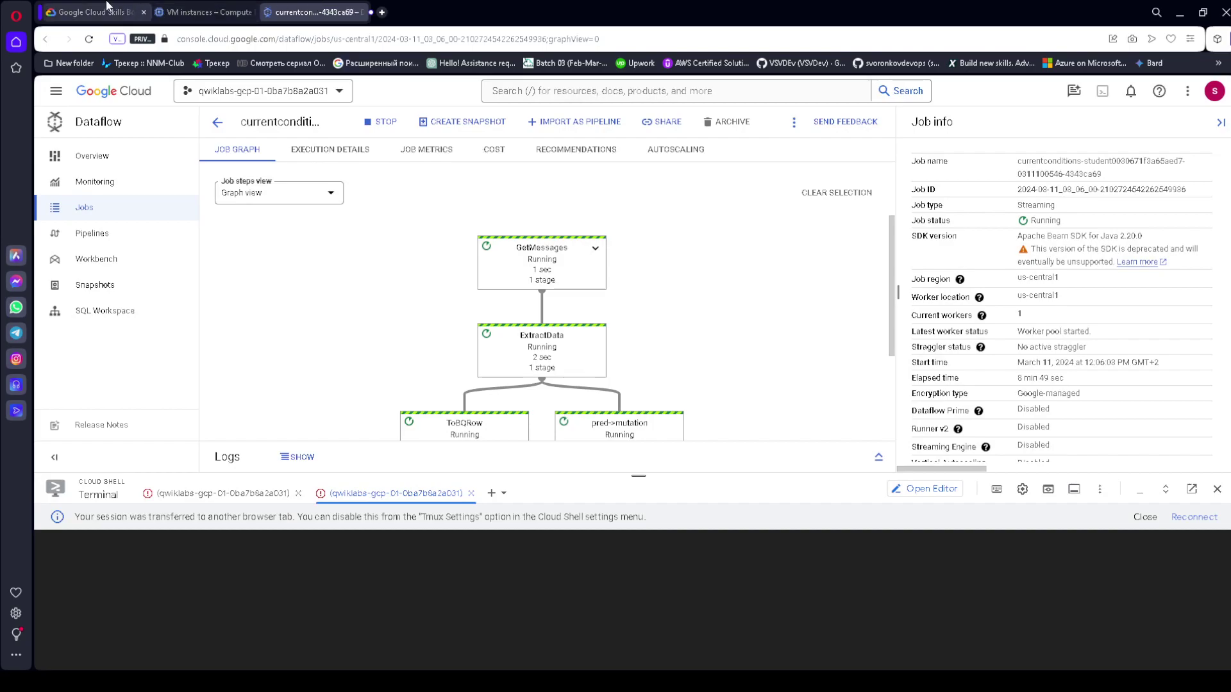
- Delete the current_conditions Bigtable table from Cloud Shell with the lab's cbt deletetable current_conditions command
{"action": "left_click", "coordinate": [89, 12]}
{"action": "scroll", "coordinate": [376, 382], "scroll_direction": "down", "scroll_amount": 1}
{"action": "left_click_drag", "start_coordinate": [247, 333], "coordinate": [579, 338]}
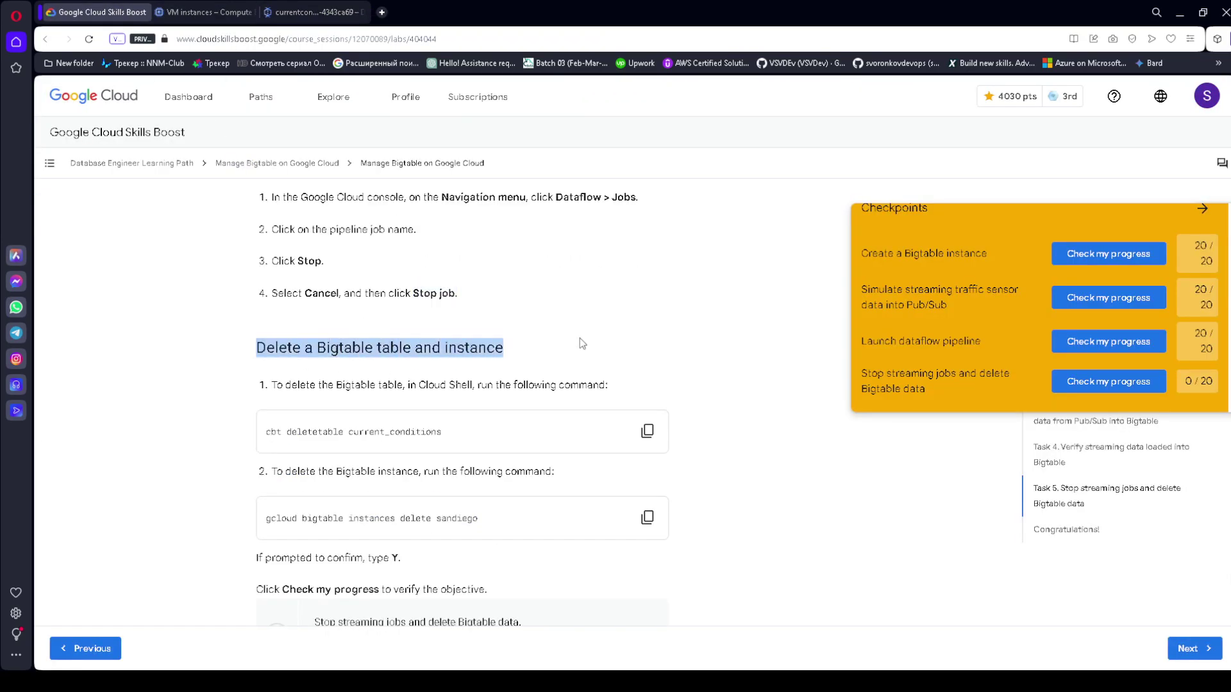
{"action": "left_click", "coordinate": [647, 431]}
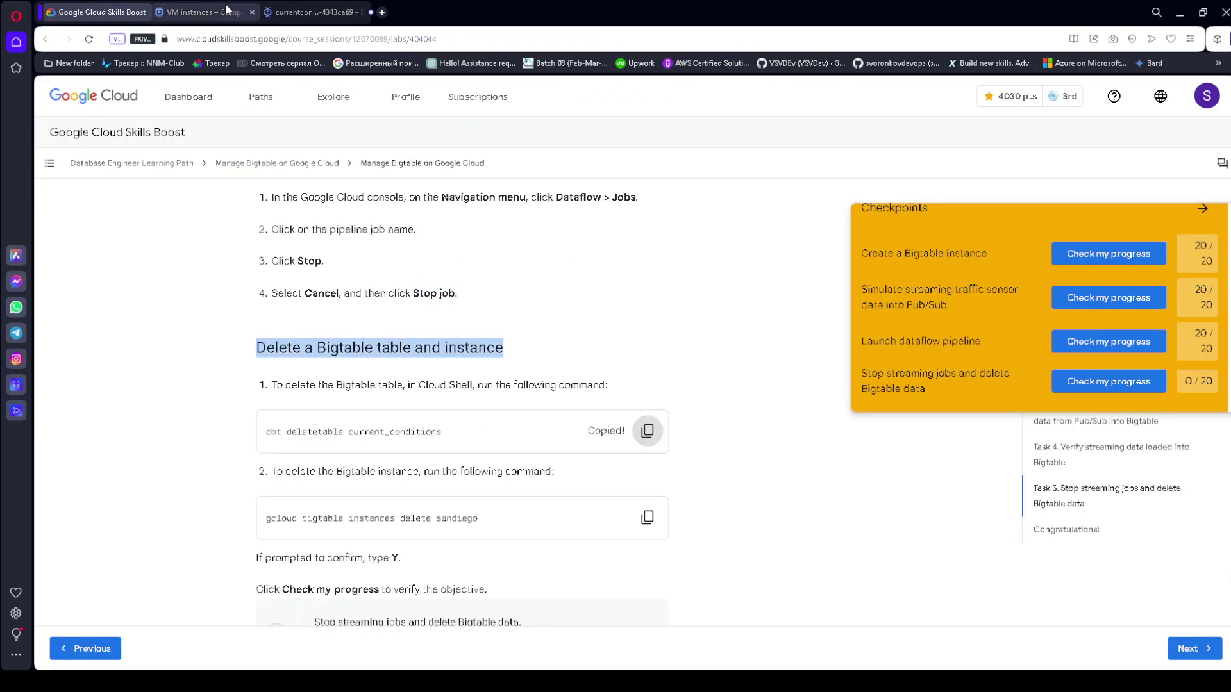
{"action": "left_click", "coordinate": [214, 4]}
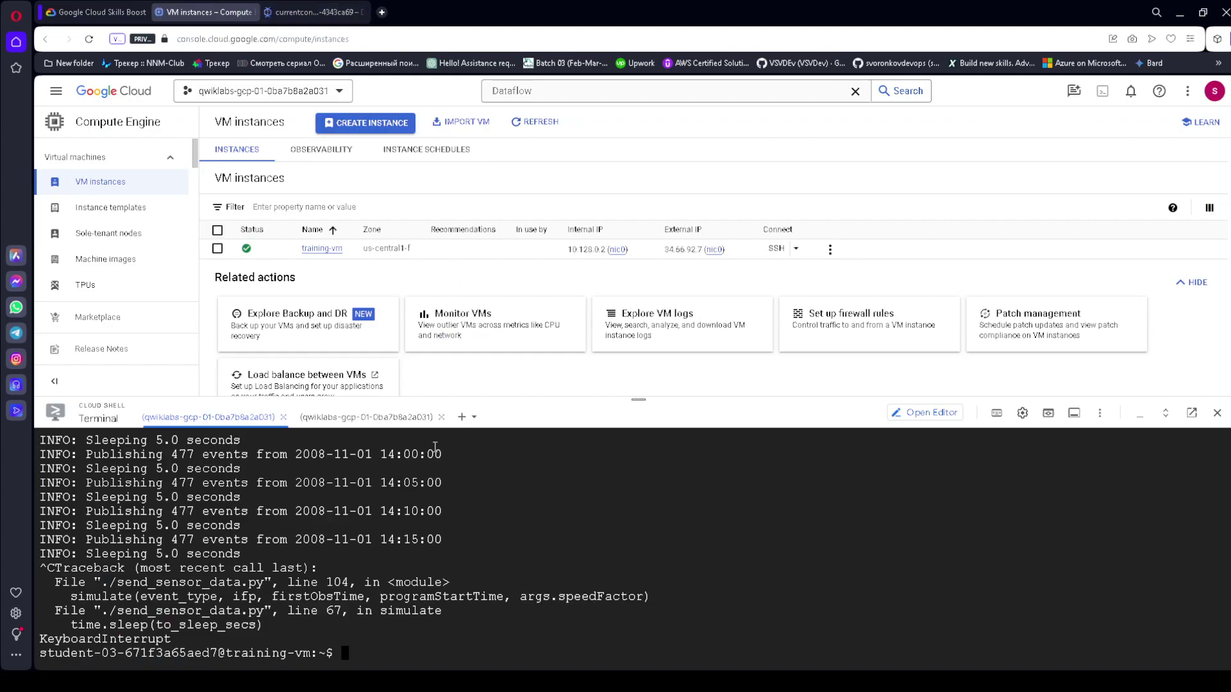
{"action": "left_click", "coordinate": [366, 417]}
{"action": "key", "text": "ctrl+v"}
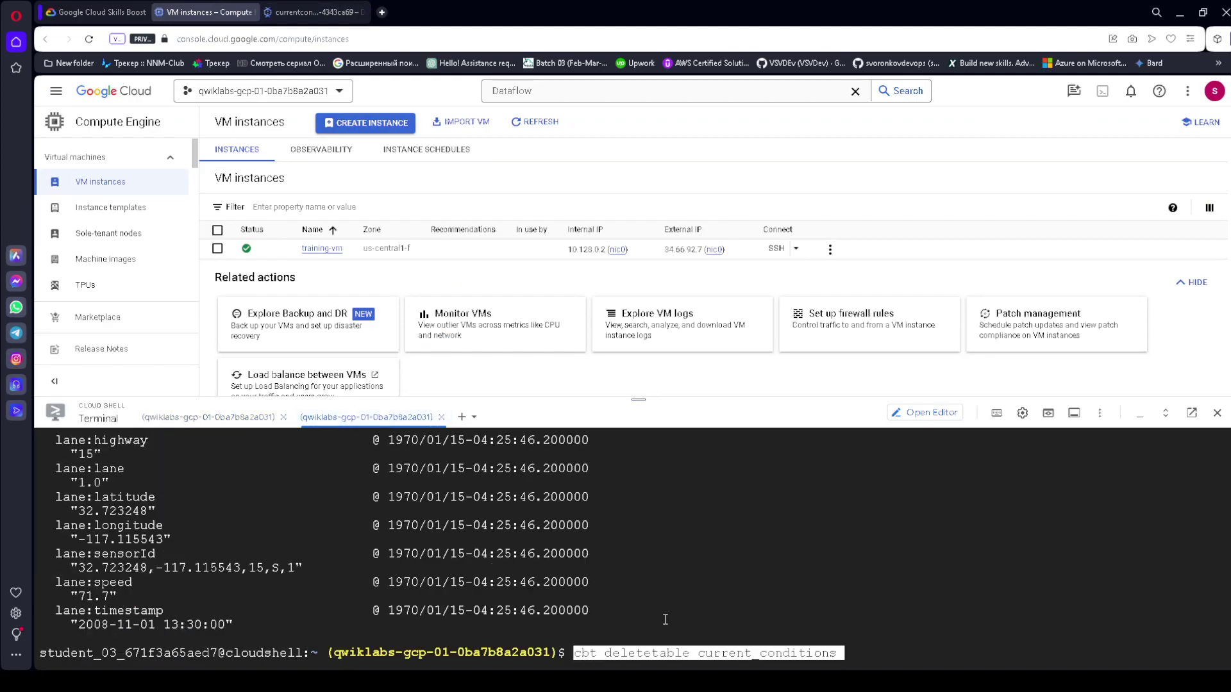
{"action": "key", "text": "Return"}
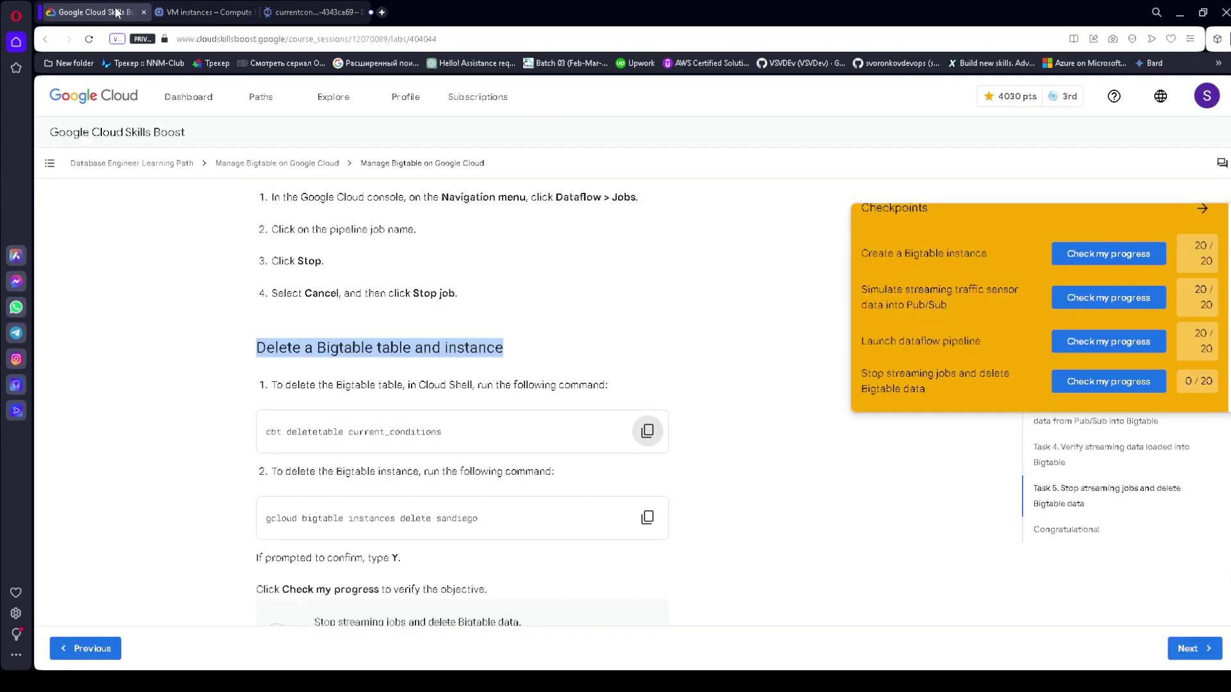
- Delete the sandiego Bigtable instance from Cloud Shell with the lab's gcloud bigtable instances delete sandiego command, confirming with y
{"action": "left_click", "coordinate": [109, 11]}
{"action": "scroll", "coordinate": [493, 389], "scroll_direction": "down", "scroll_amount": 2}
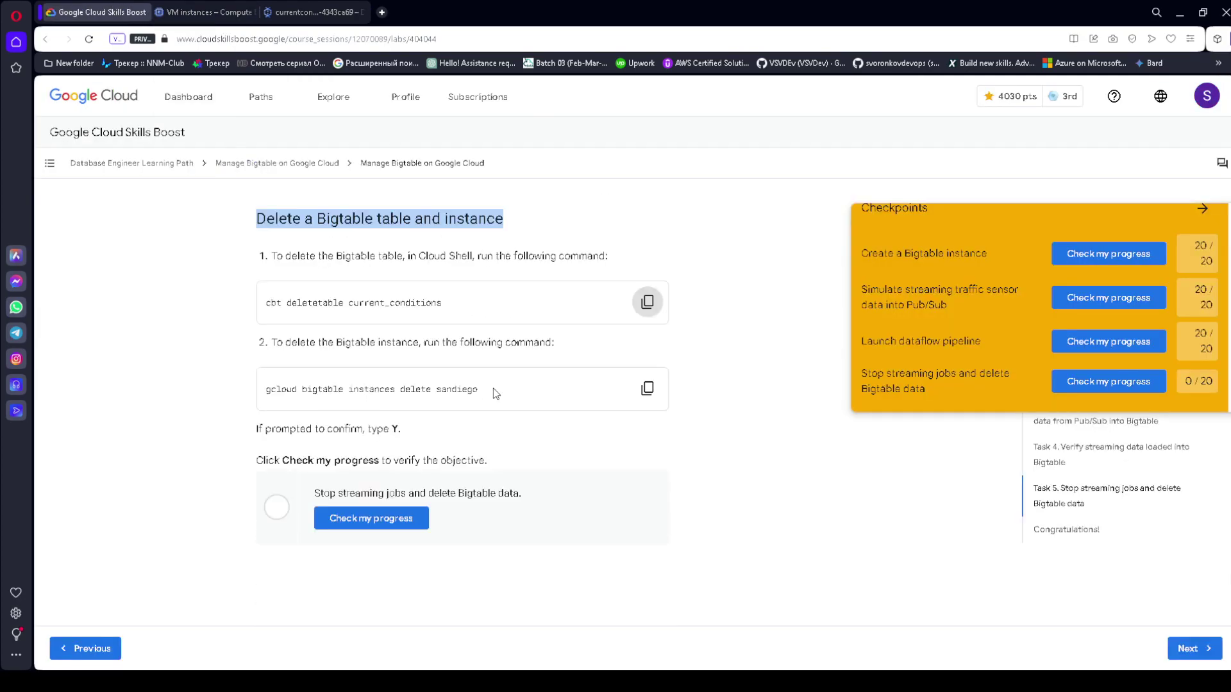
{"action": "left_click", "coordinate": [648, 389]}
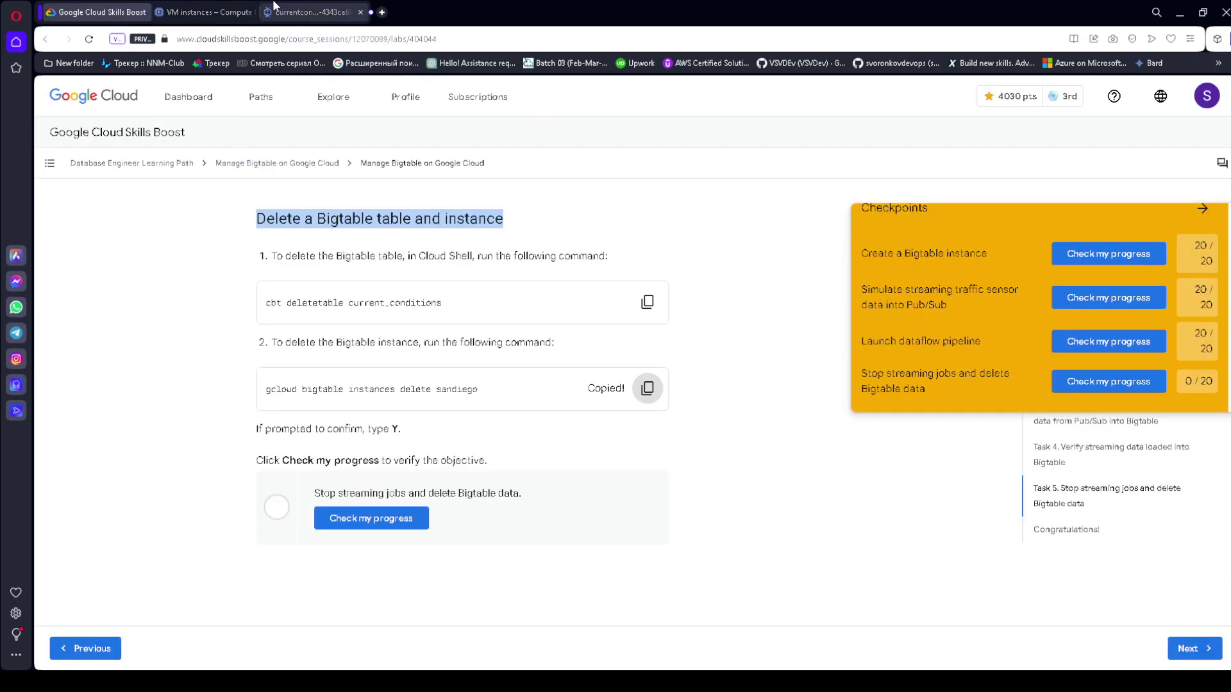
{"action": "left_click", "coordinate": [208, 12]}
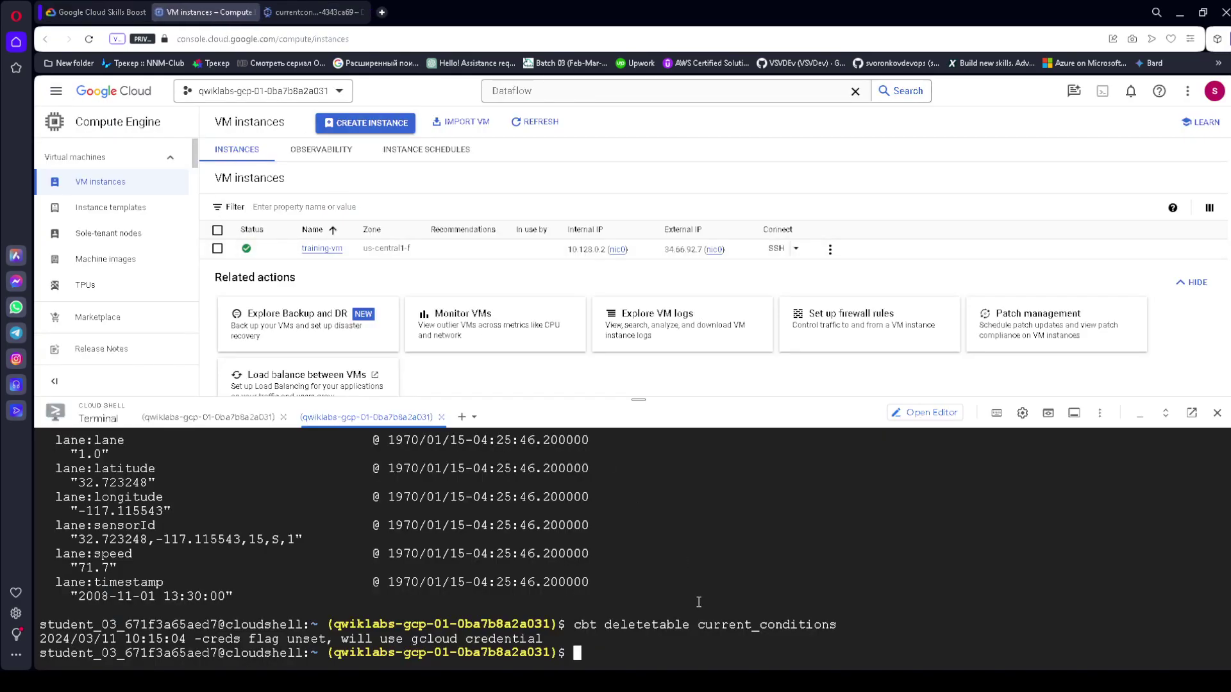
{"action": "key", "text": "ctrl+v"}
{"action": "key", "text": "Return"}
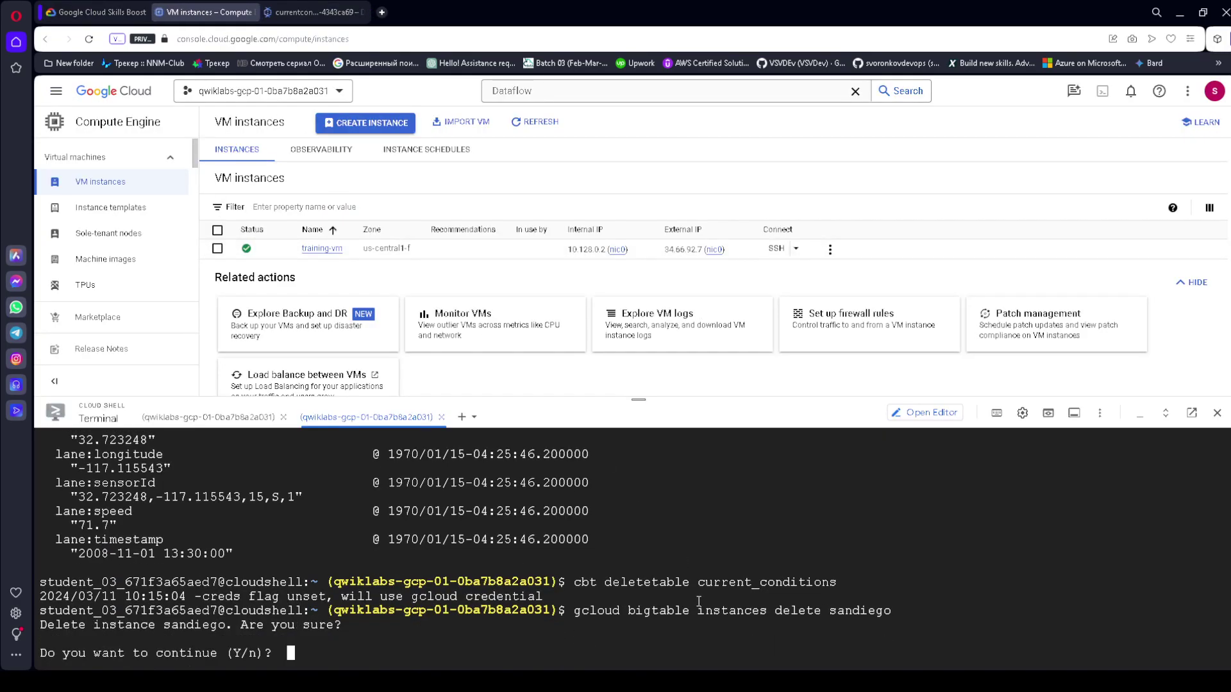
{"action": "type", "text": "y"}
{"action": "key", "text": "Return"}
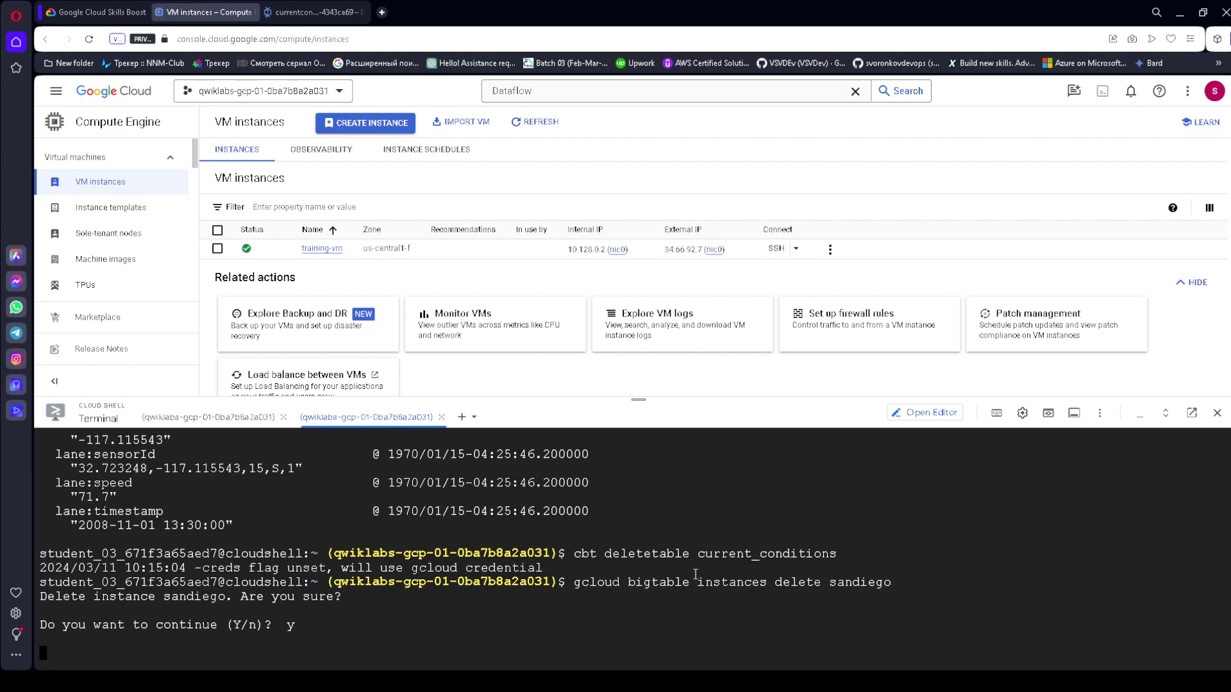
- Check the lab progress for stopping streaming jobs and deleting Bigtable data, collapse the checkpoints list, and view the closing Congratulations section
{"action": "left_click", "coordinate": [90, 9]}
{"action": "left_click", "coordinate": [405, 523]}
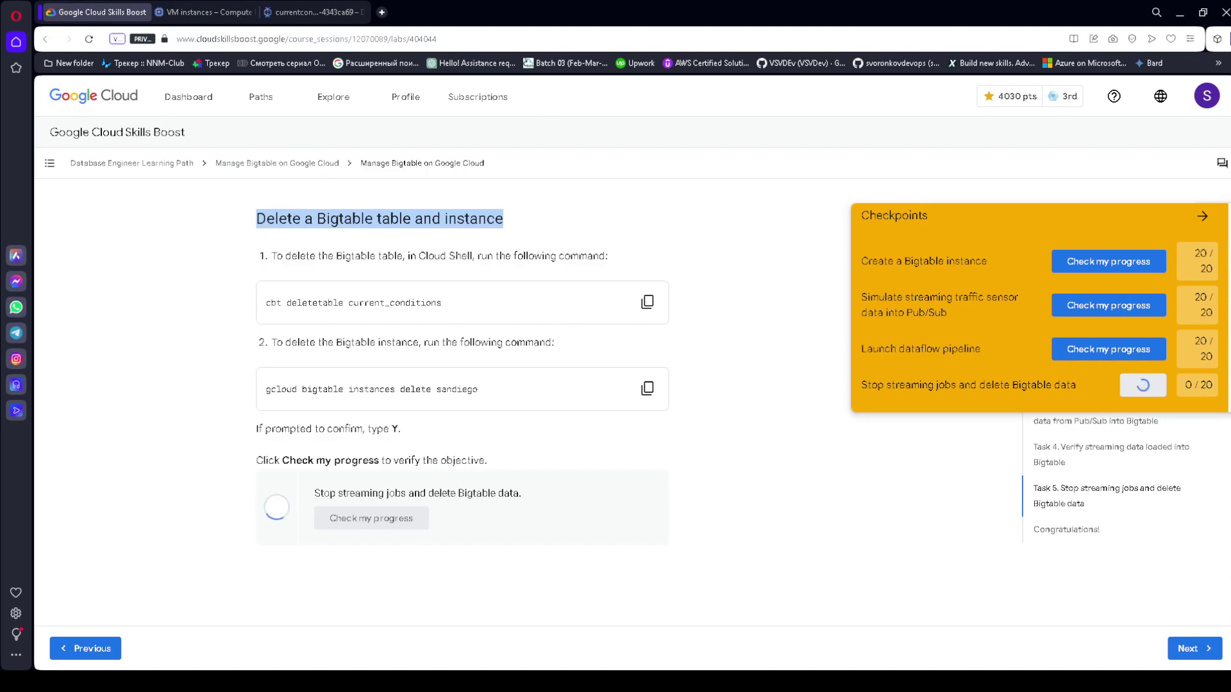
{"action": "scroll", "coordinate": [1212, 340], "scroll_direction": "up", "scroll_amount": 1}
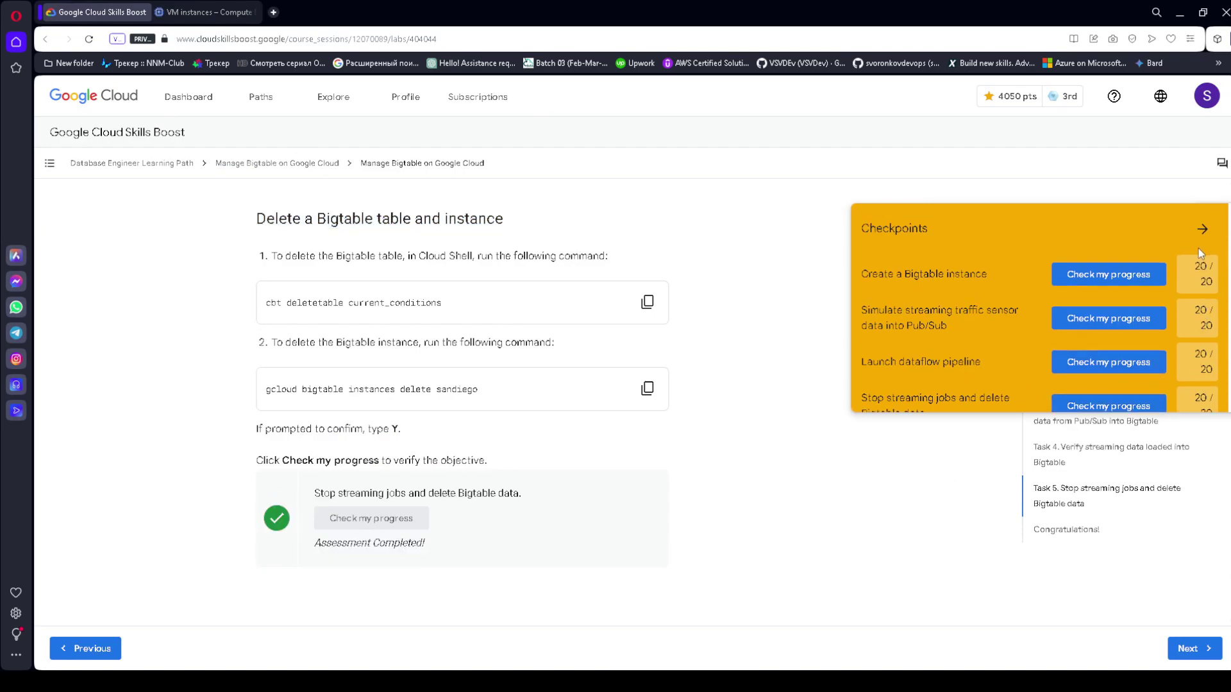
{"action": "left_click", "coordinate": [1201, 229]}
{"action": "scroll", "coordinate": [321, 468], "scroll_direction": "down", "scroll_amount": 2}
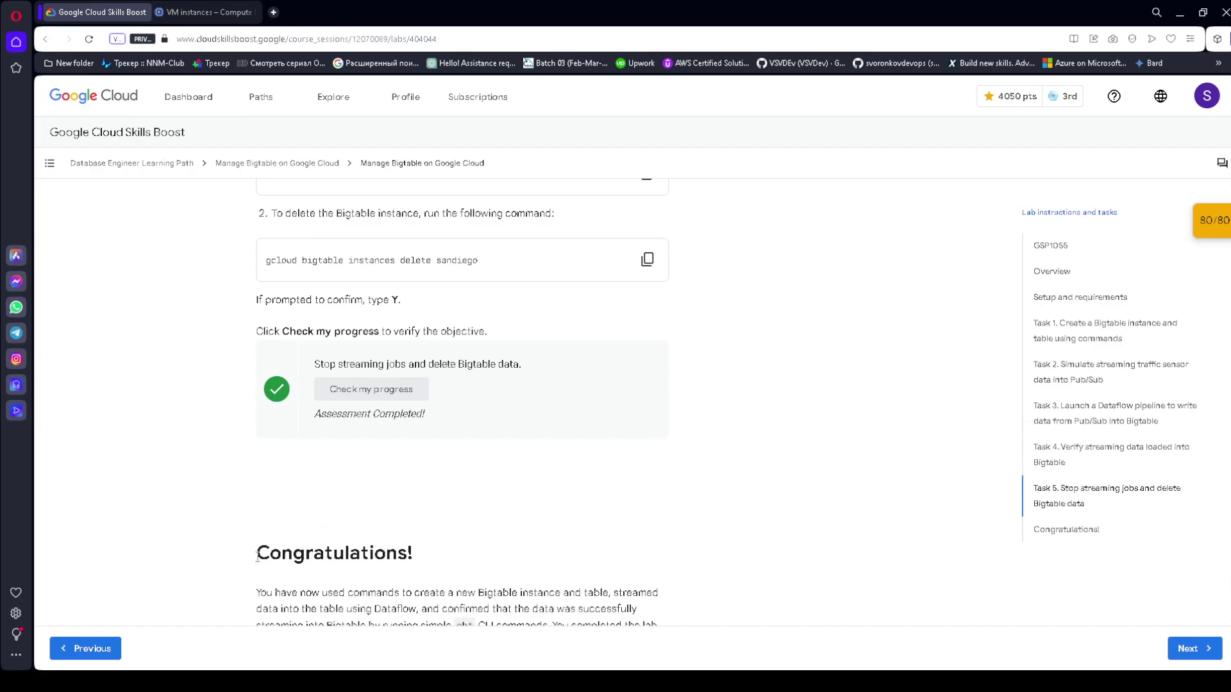
{"action": "left_click_drag", "start_coordinate": [262, 556], "coordinate": [445, 552]}
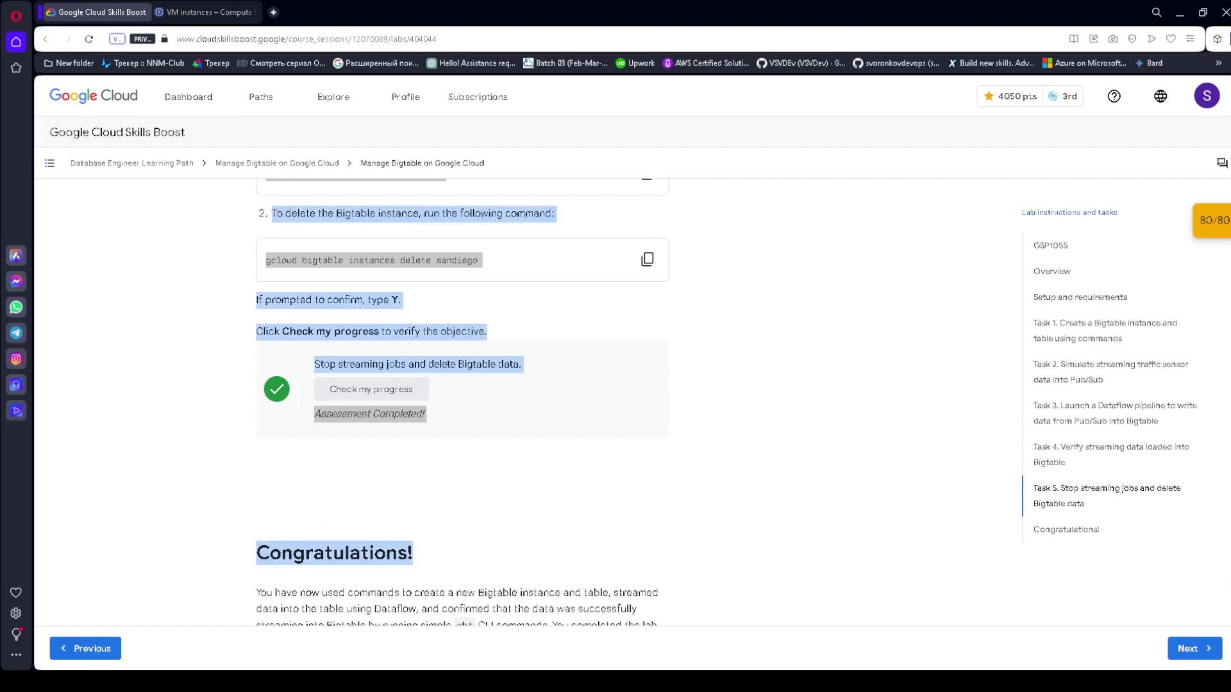